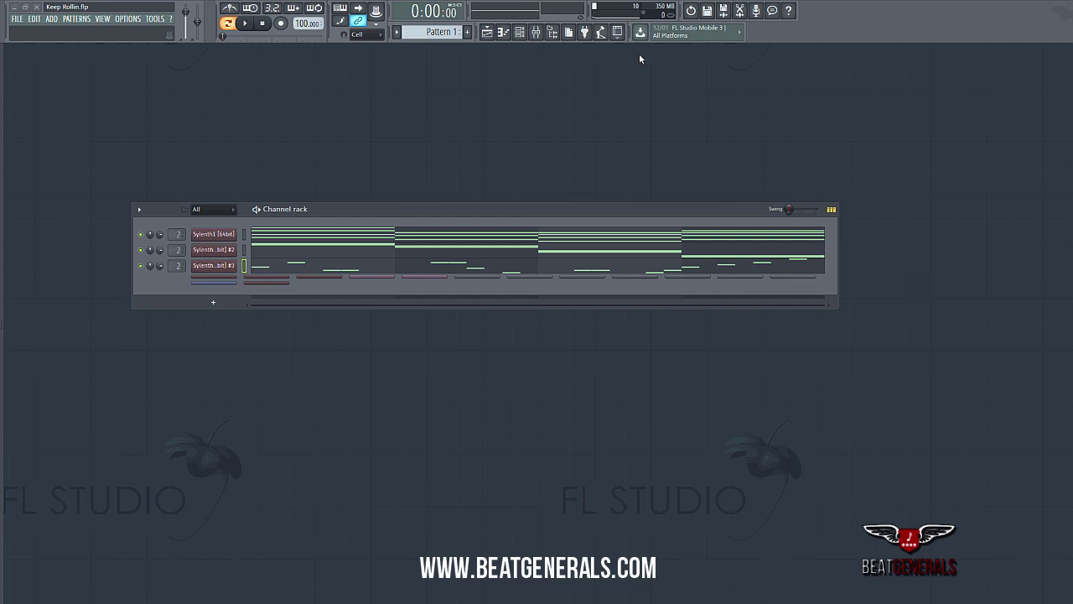
Step: Solo the first Sylenth1 channel in the channel rack and shift the rack window slightly
right_click(141, 233)
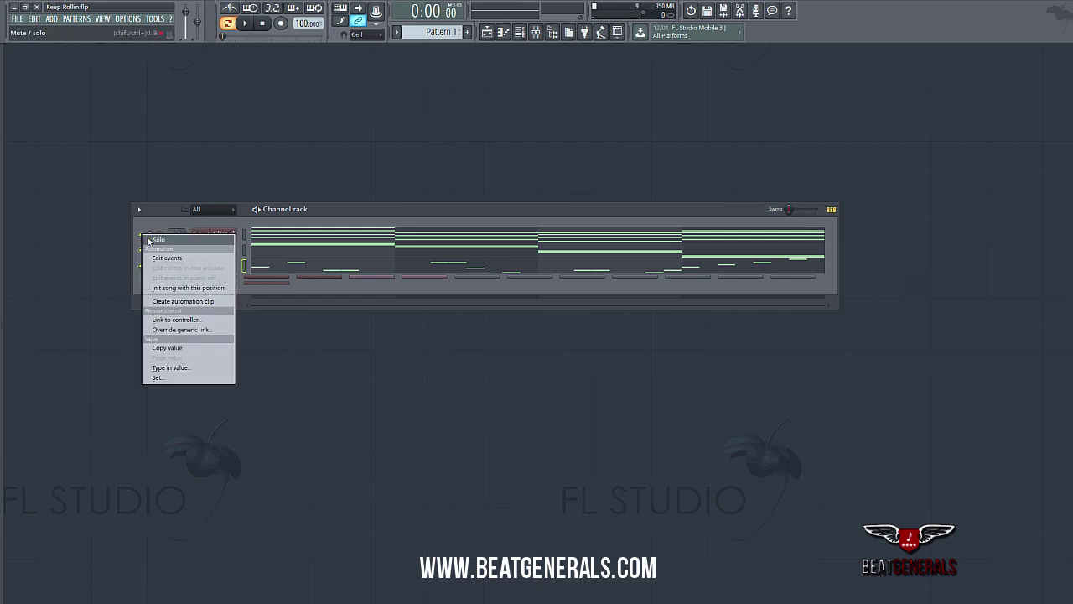
click(168, 241)
key(ctrl+z)
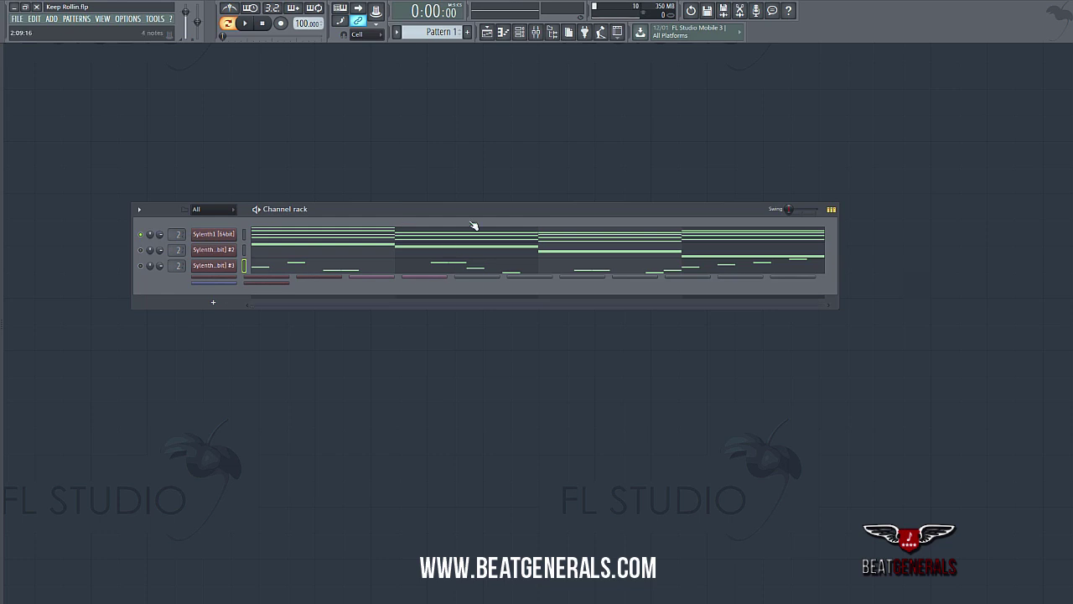
drag(388, 203, 402, 205)
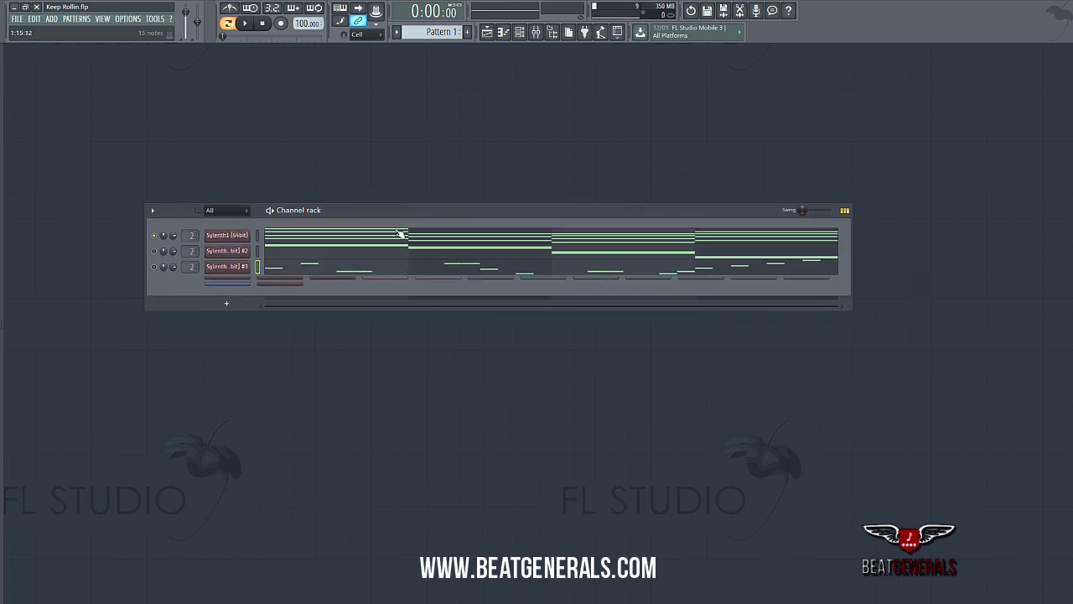
Step: Open the first Sylenth1 channel's instrument to check which preset it uses, and close it again
click(227, 235)
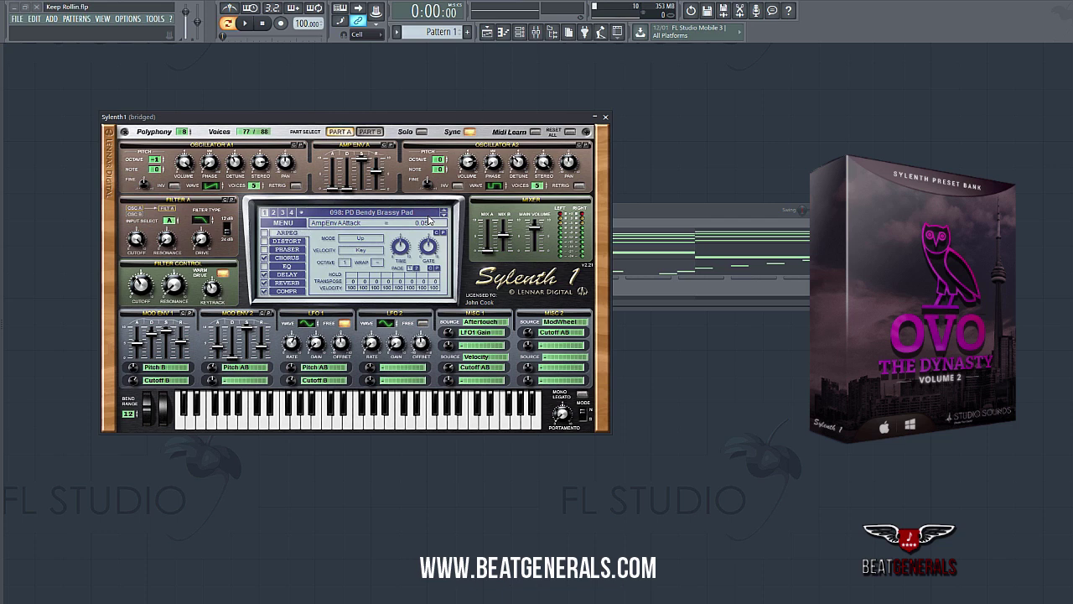
key(Escape)
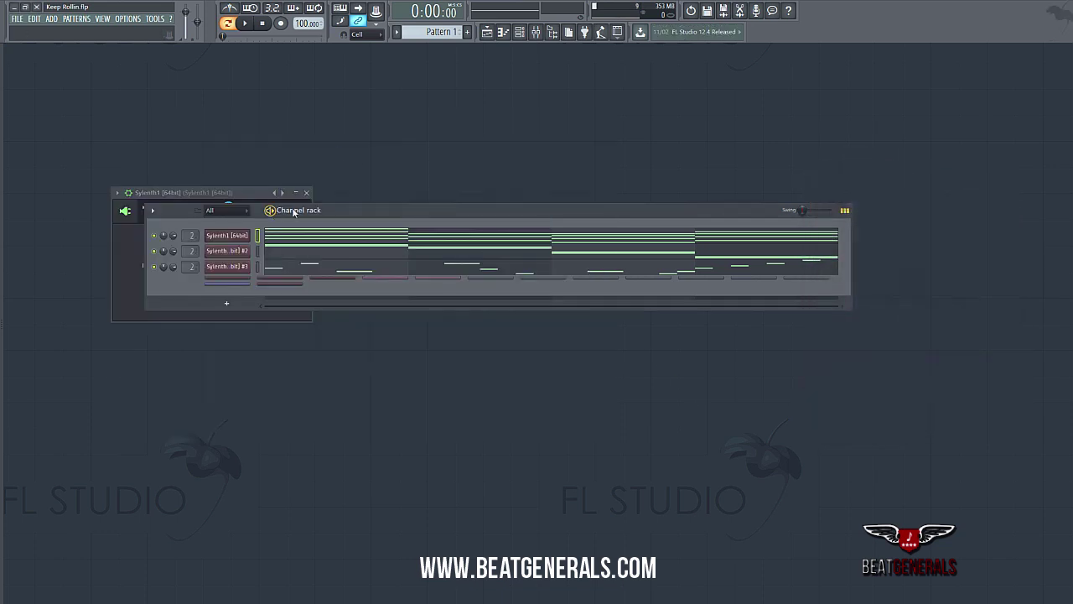
click(307, 193)
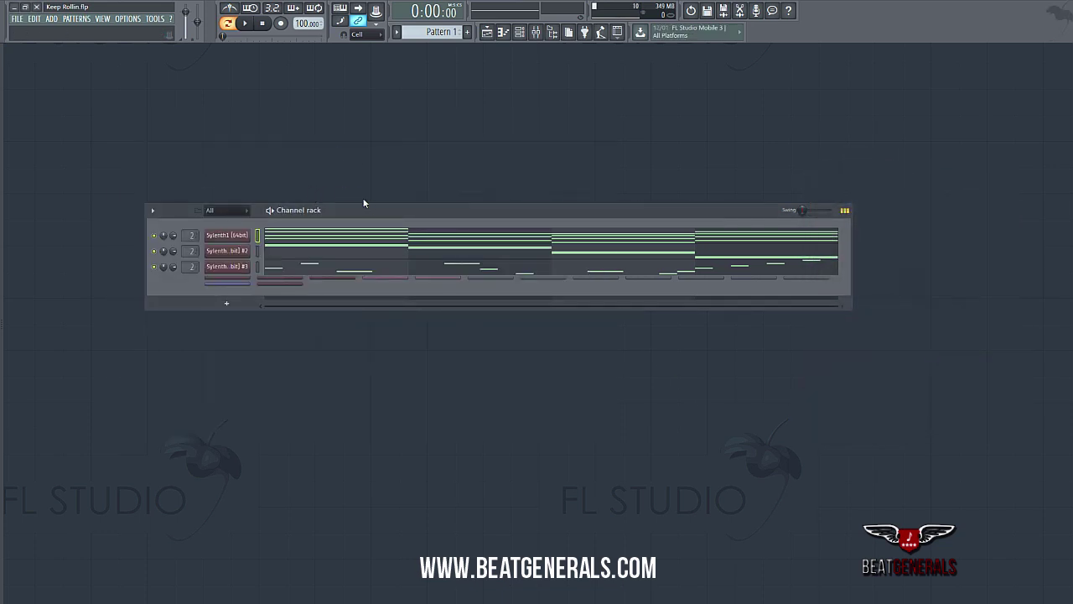
Step: Open the first Sylenth1 channel's chords in the piano roll, play them back, and close the piano roll
right_click(226, 236)
key(Escape)
click(310, 238)
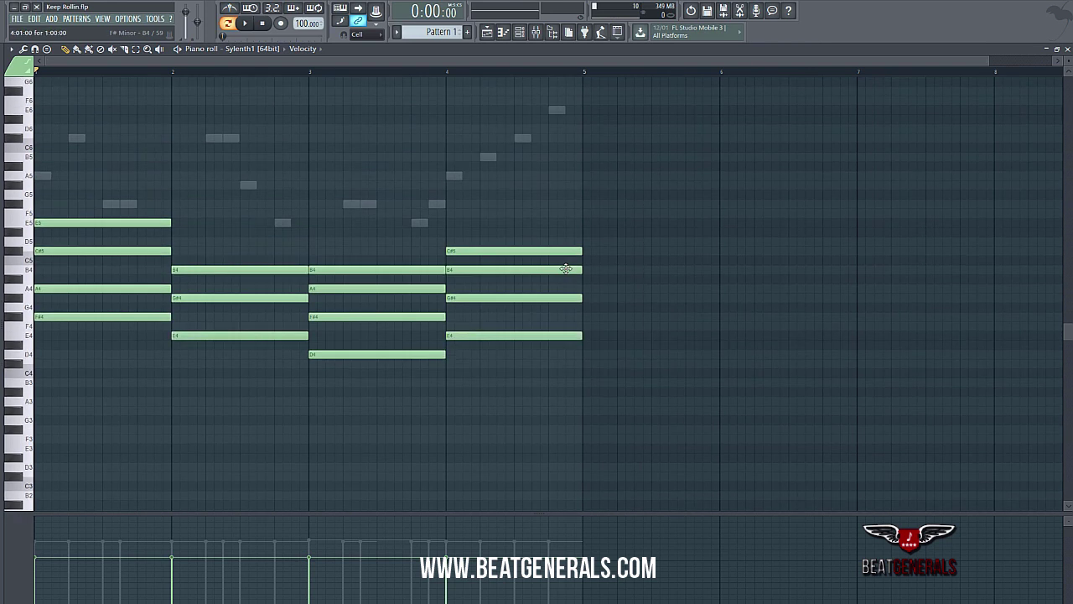
click(244, 22)
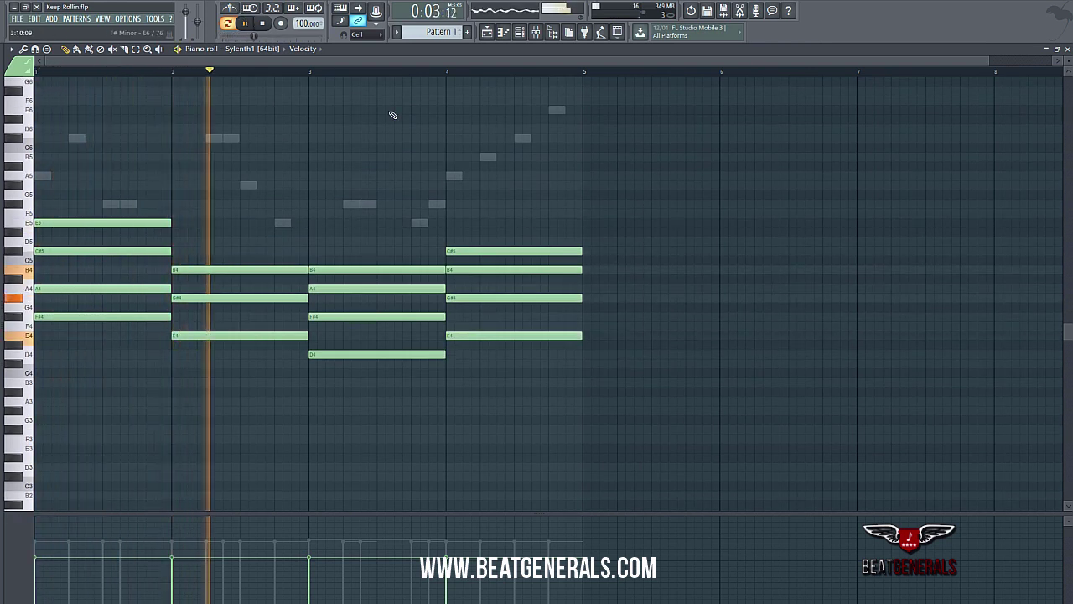
click(265, 28)
click(1066, 48)
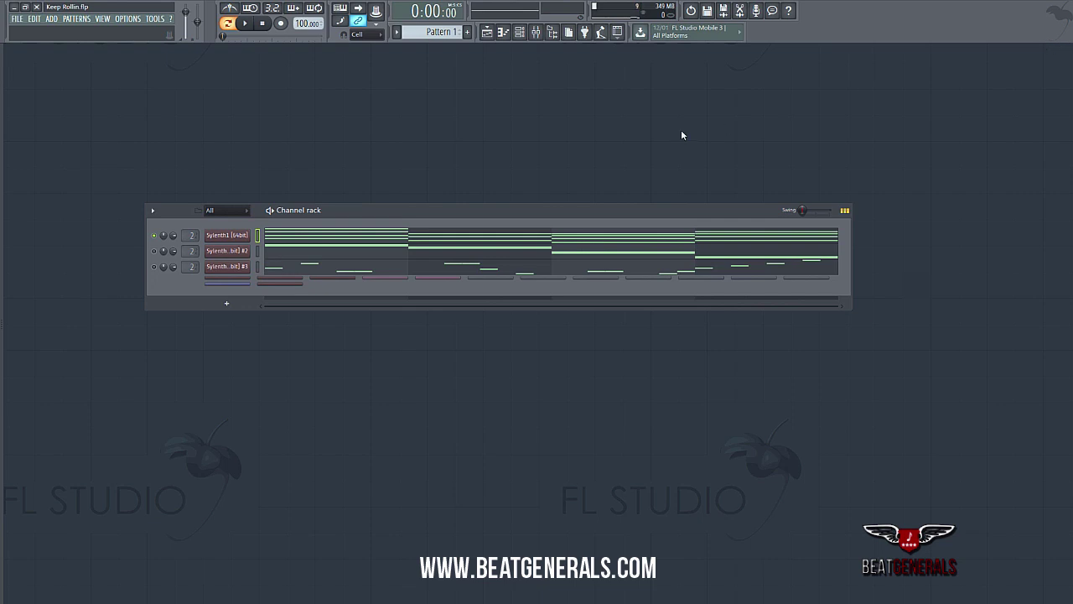
Step: Check the preset of Sylenth1 #2 and show all of its notes in the piano roll without the instrument window
click(226, 250)
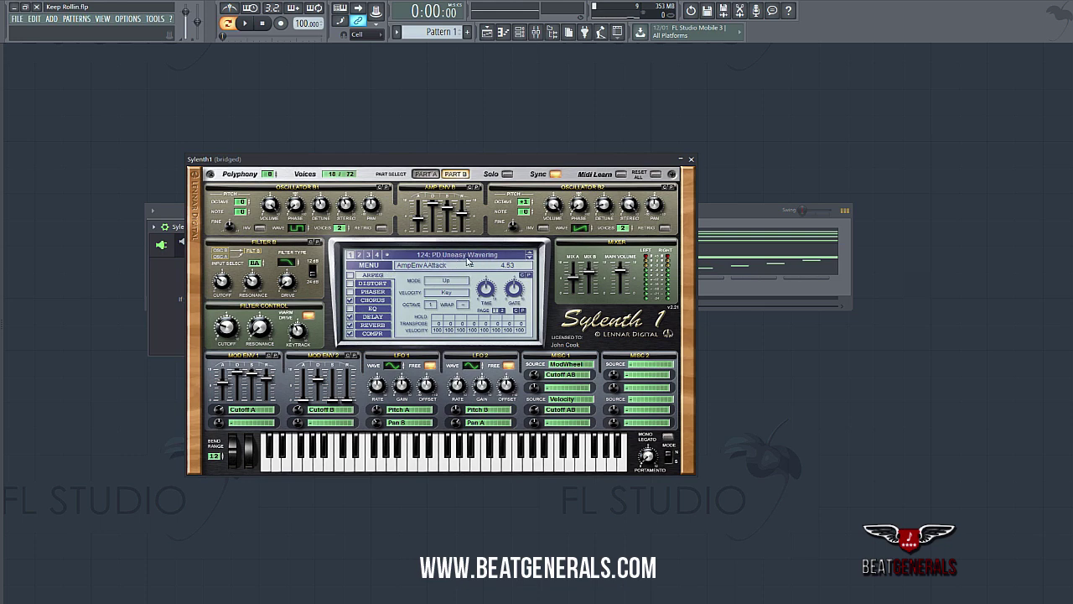
key(F7)
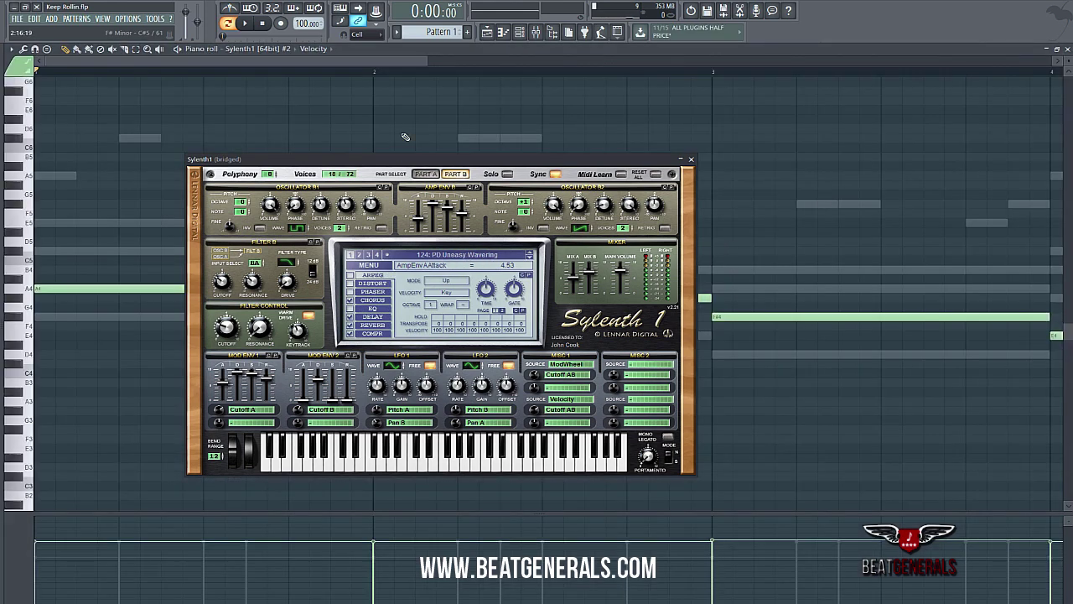
click(691, 159)
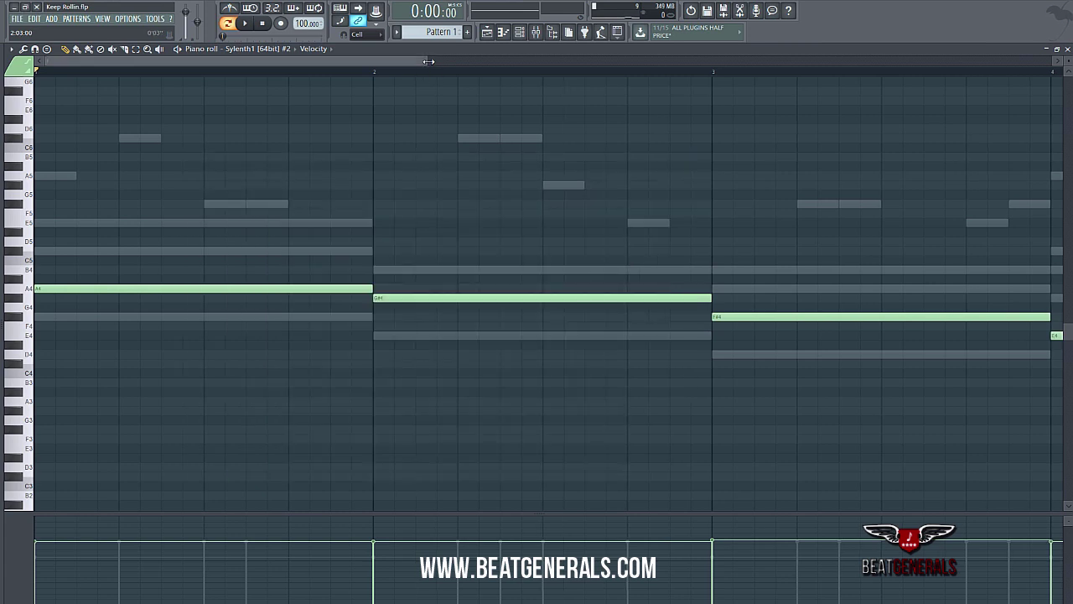
scroll(168, 300, down, 2)
Step: Audition the four long notes of Sylenth1 #2 from A4 down to E4, play the pattern, and close the piano roll
mouse_move(167, 299)
mouse_down()
mouse_move(136, 299)
mouse_move(131, 314)
mouse_move(162, 303)
mouse_up()
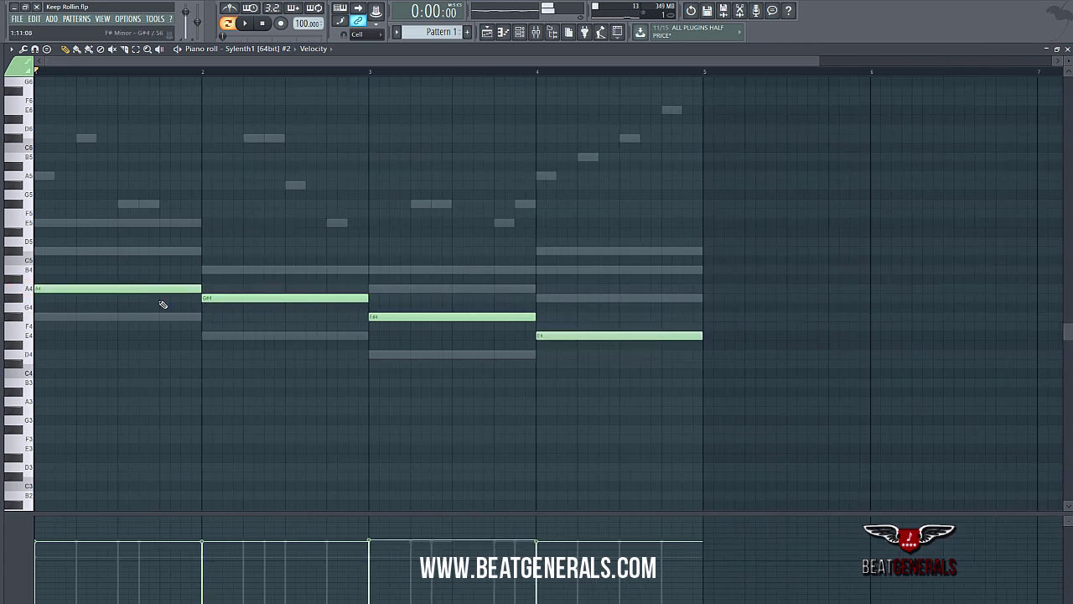
mouse_move(228, 297)
mouse_down()
mouse_move(221, 313)
mouse_move(221, 296)
mouse_up()
mouse_move(395, 314)
mouse_down()
mouse_move(392, 327)
mouse_move(393, 311)
mouse_up()
mouse_move(572, 336)
mouse_down()
mouse_move(568, 361)
mouse_move(568, 324)
mouse_up()
click(245, 23)
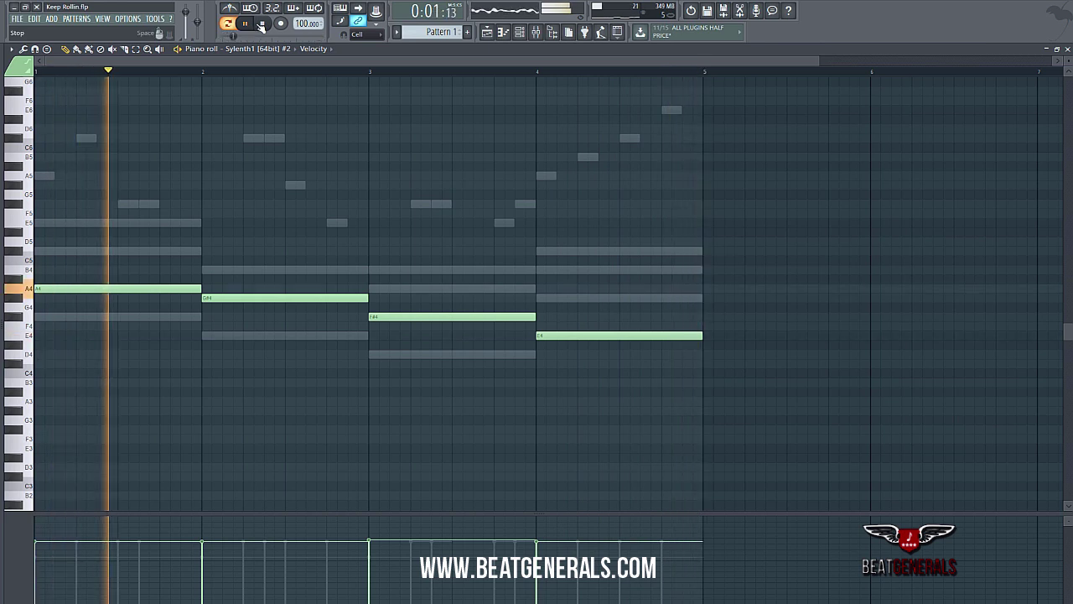
key(space)
click(1068, 48)
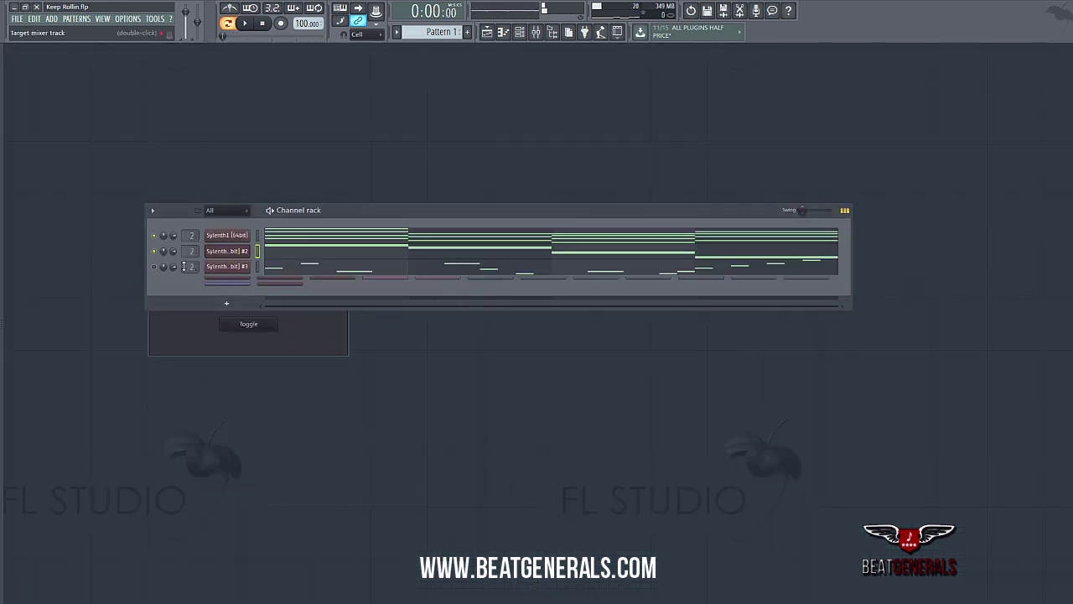
Step: Check the preset of Sylenth1 #3 and bring up its melody in the piano roll without the instrument window
click(243, 266)
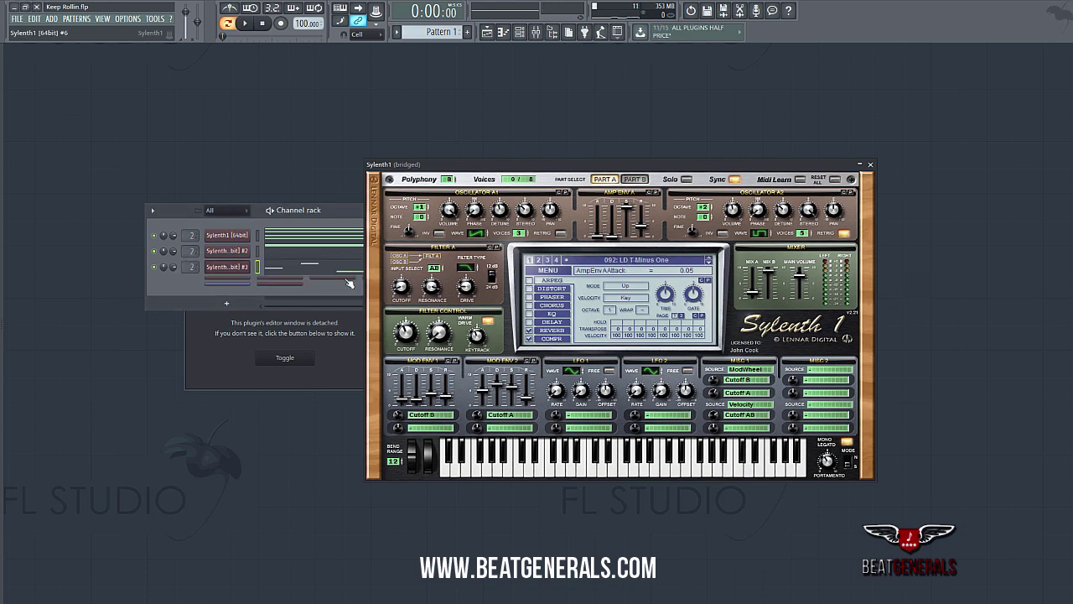
click(300, 280)
scroll(362, 68, down, 3)
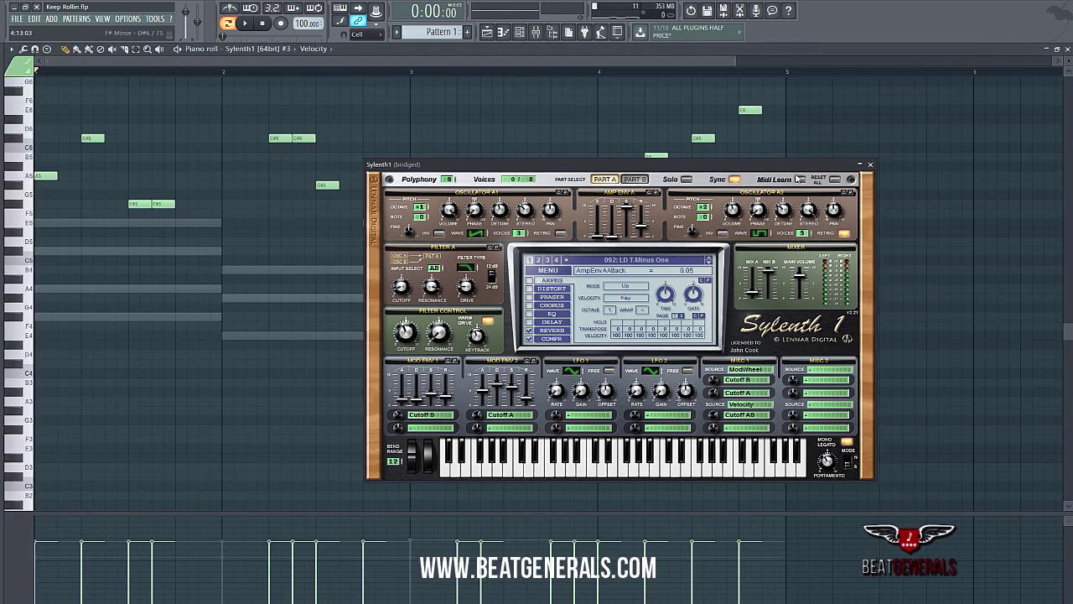
click(870, 165)
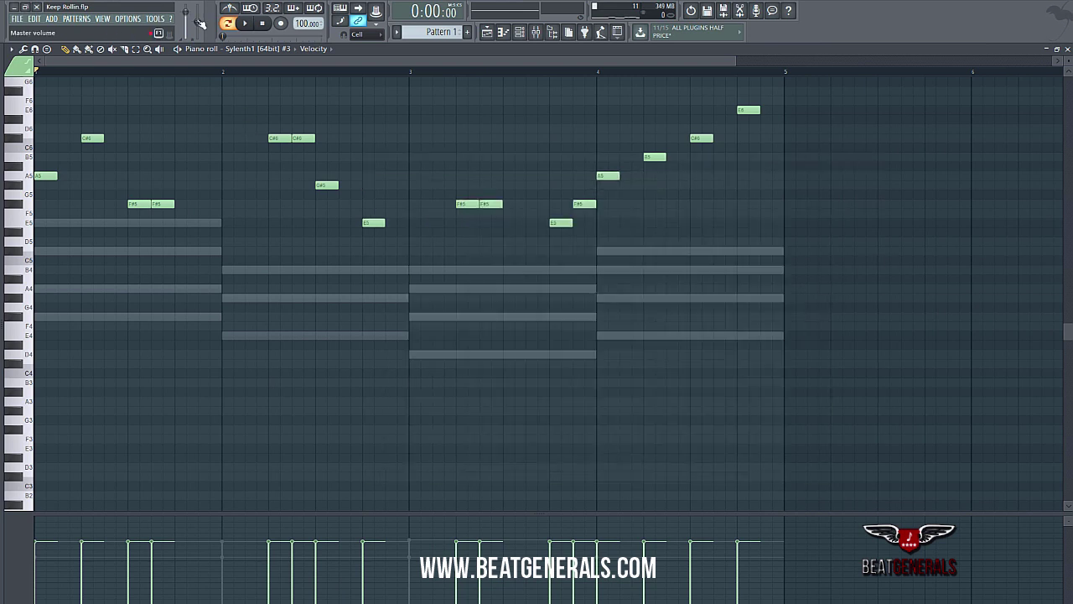
Step: Play the Sylenth1 #3 melody with the other layers, stop playback, and close the piano roll
click(250, 30)
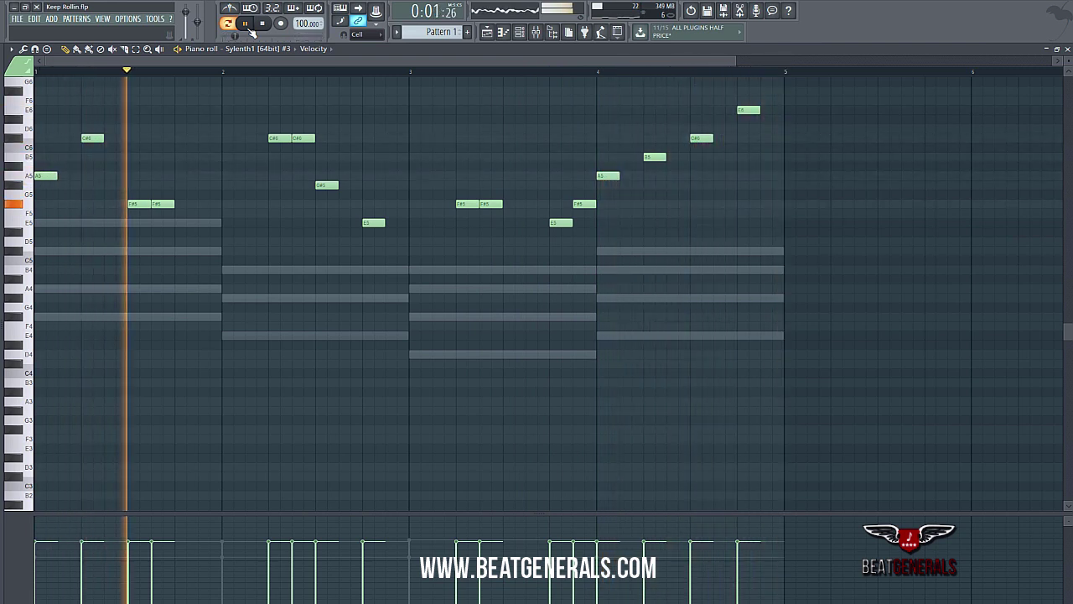
click(259, 25)
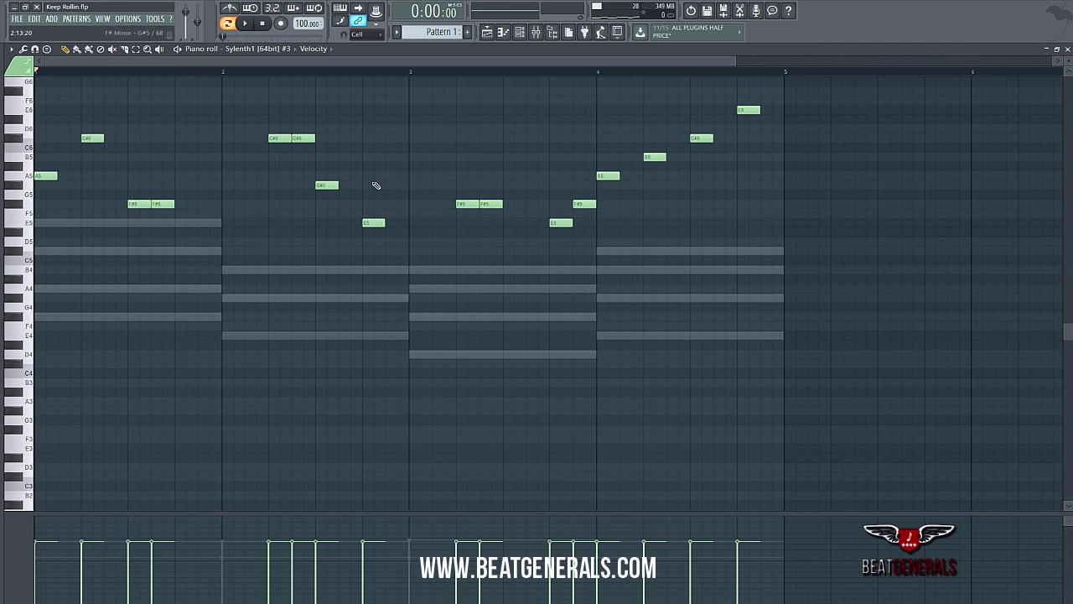
click(1067, 49)
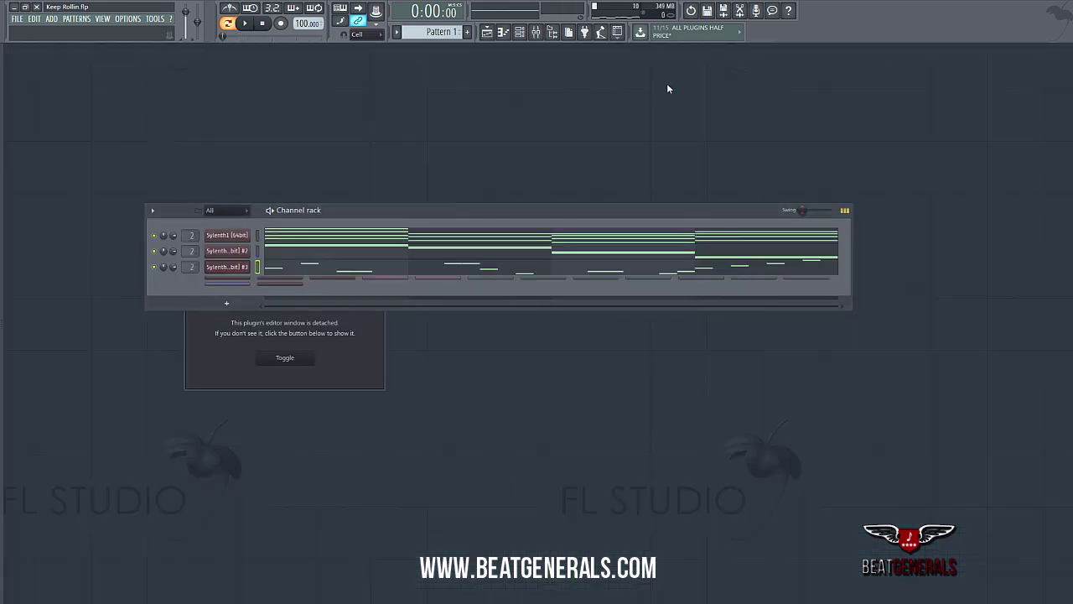
click(17, 19)
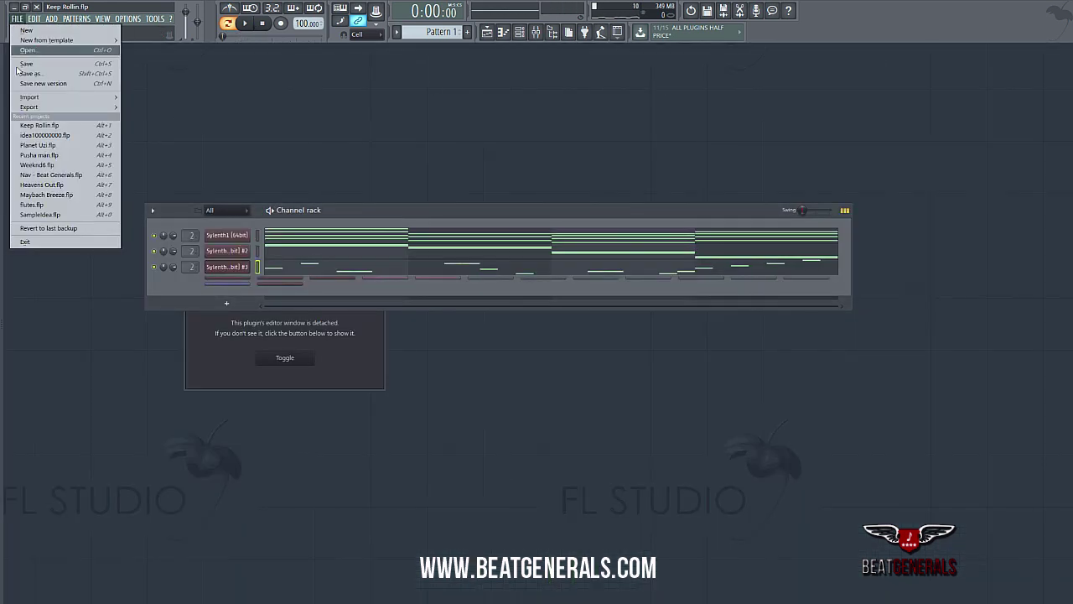
mouse_move(44, 110)
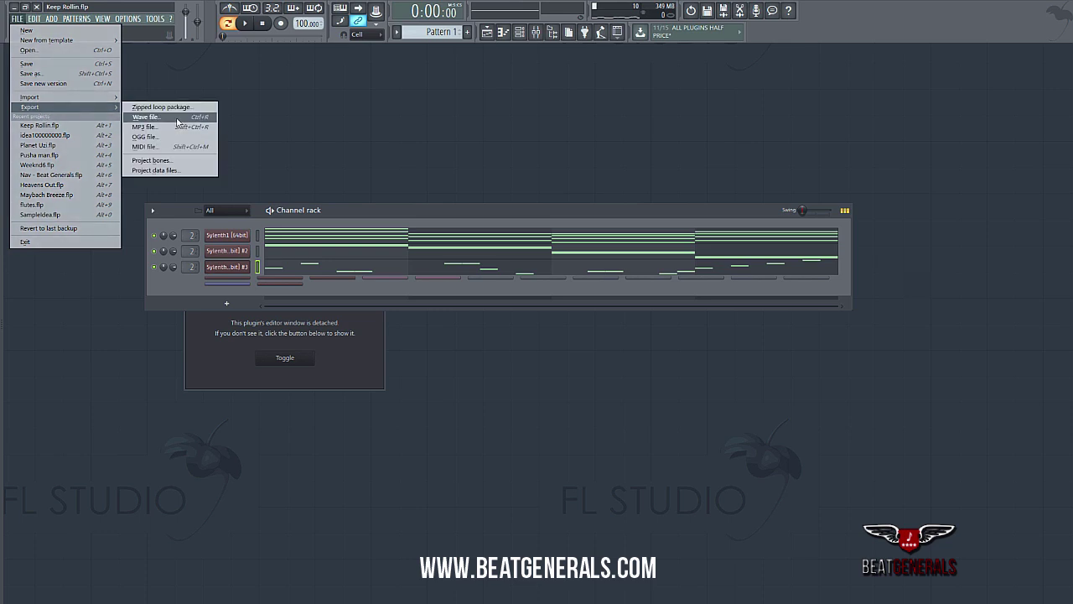
click(540, 99)
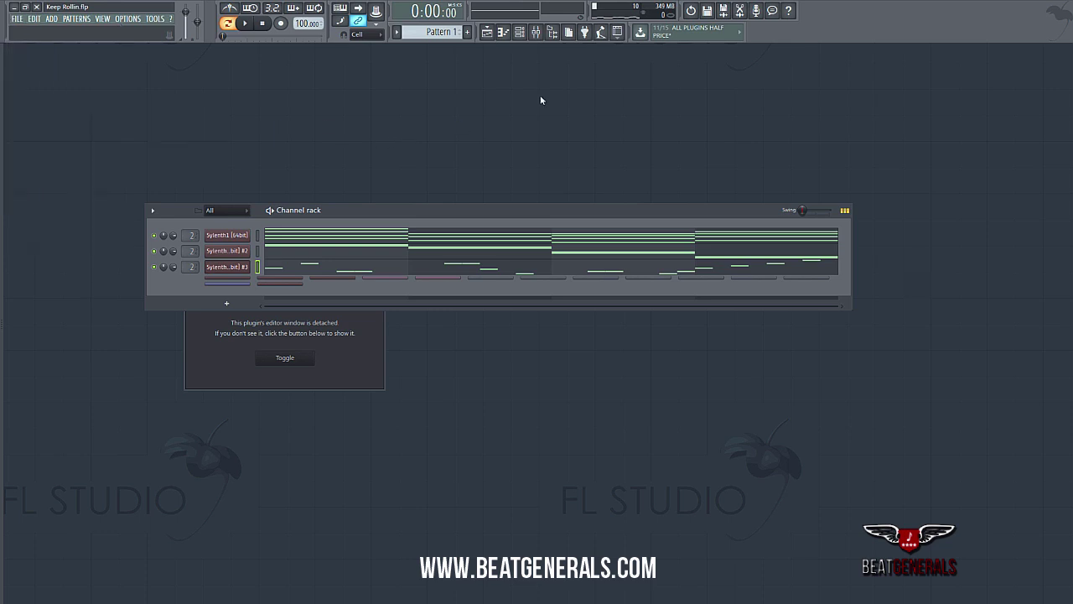
Step: Open the mixer and load Edison into the first effect slot of the Master track
click(536, 31)
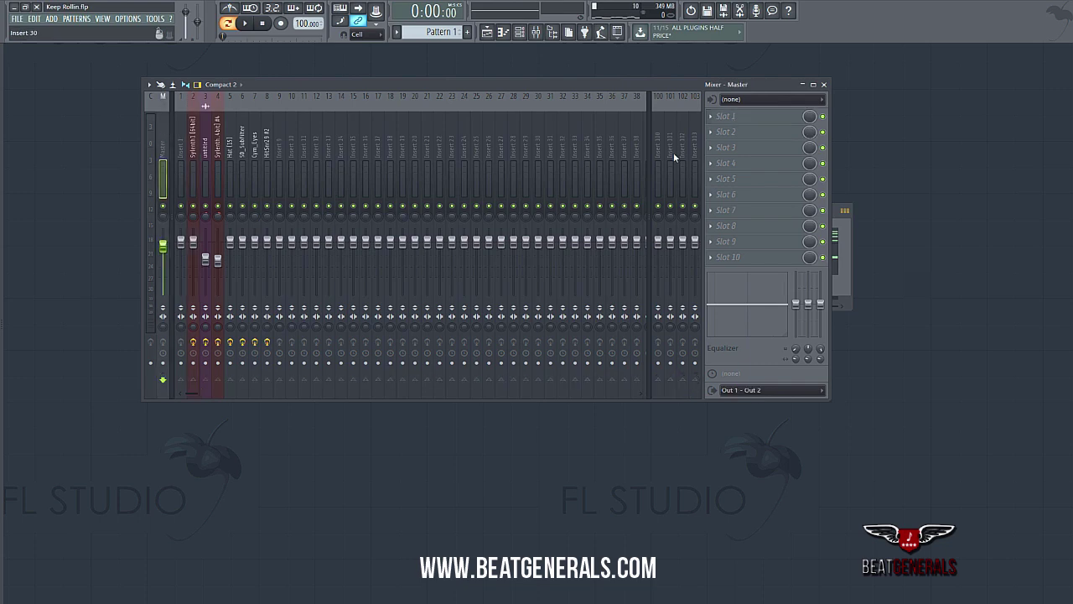
click(726, 116)
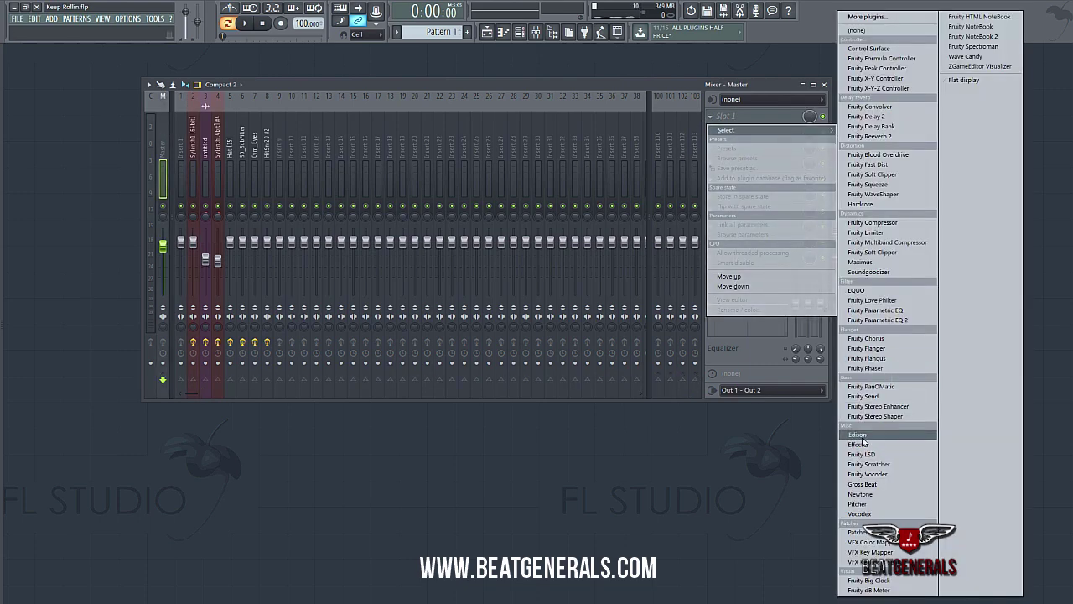
click(862, 436)
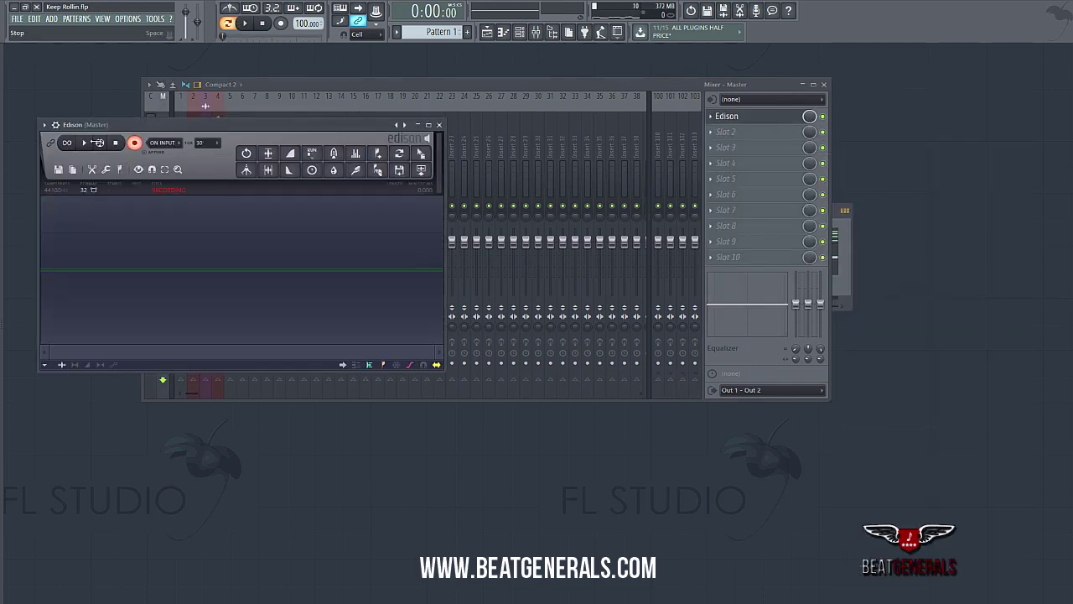
Step: Record Pattern 1 into Edison on input for slightly more than two loop passes, and stop both recording and playback
click(245, 23)
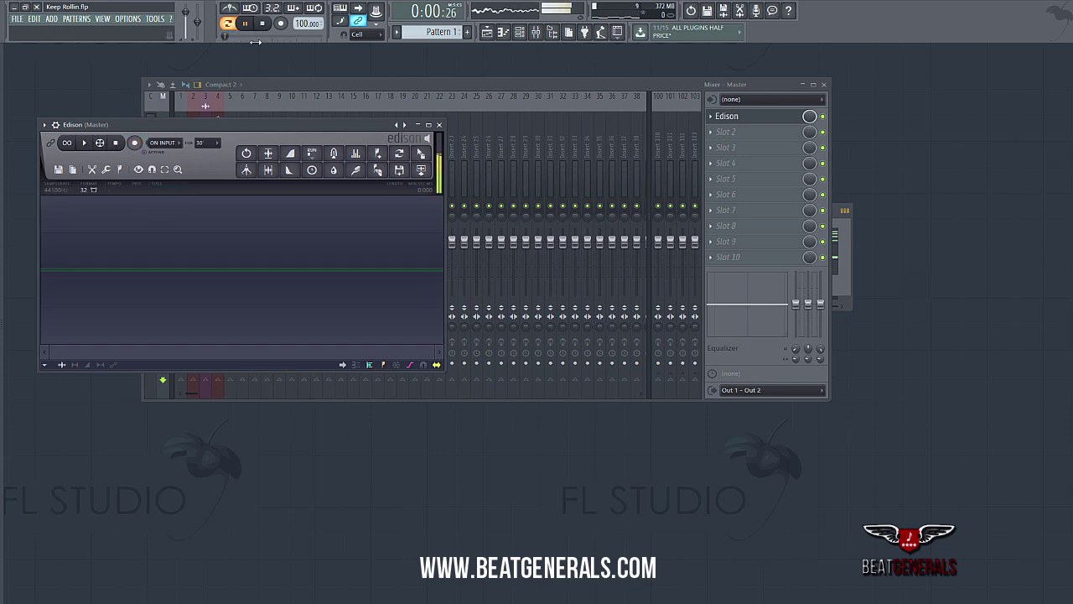
click(264, 24)
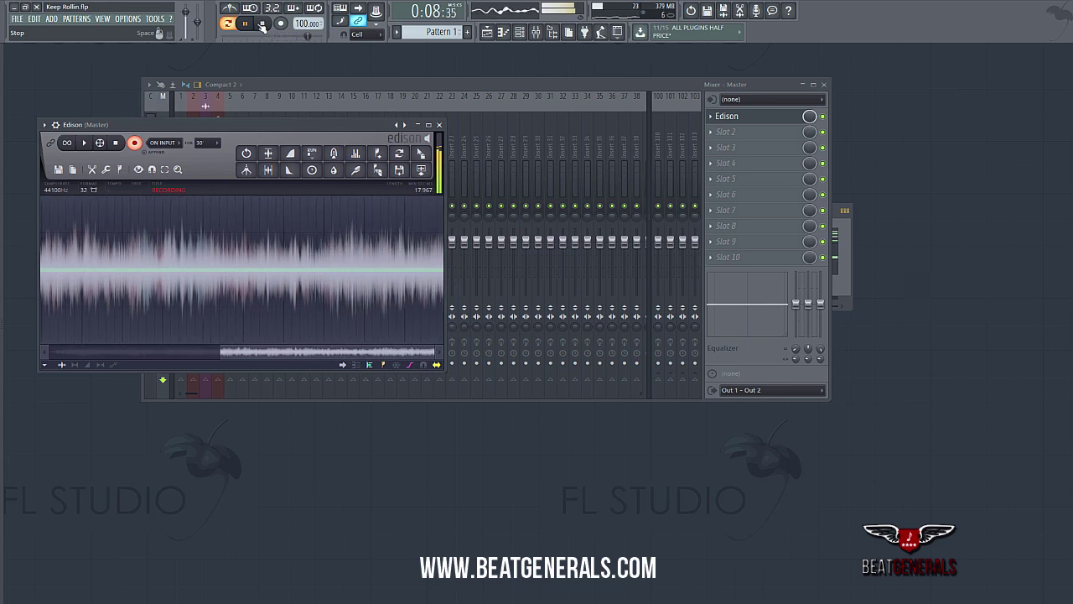
click(115, 143)
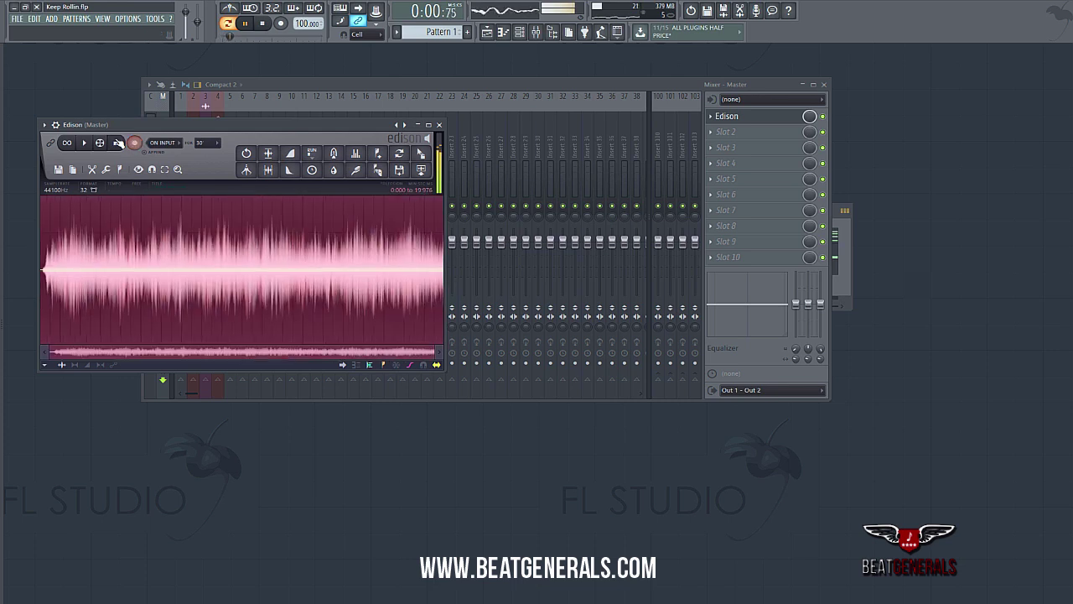
key(space)
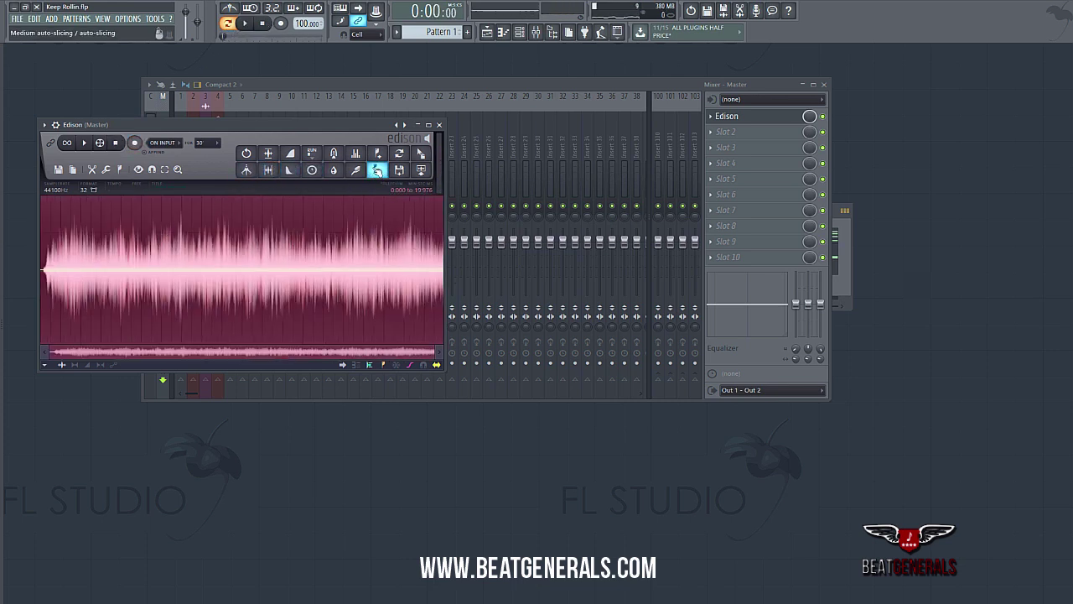
Step: Trim the silence from the Edison recording and crop it to its final stretch of about 9 seconds
click(269, 170)
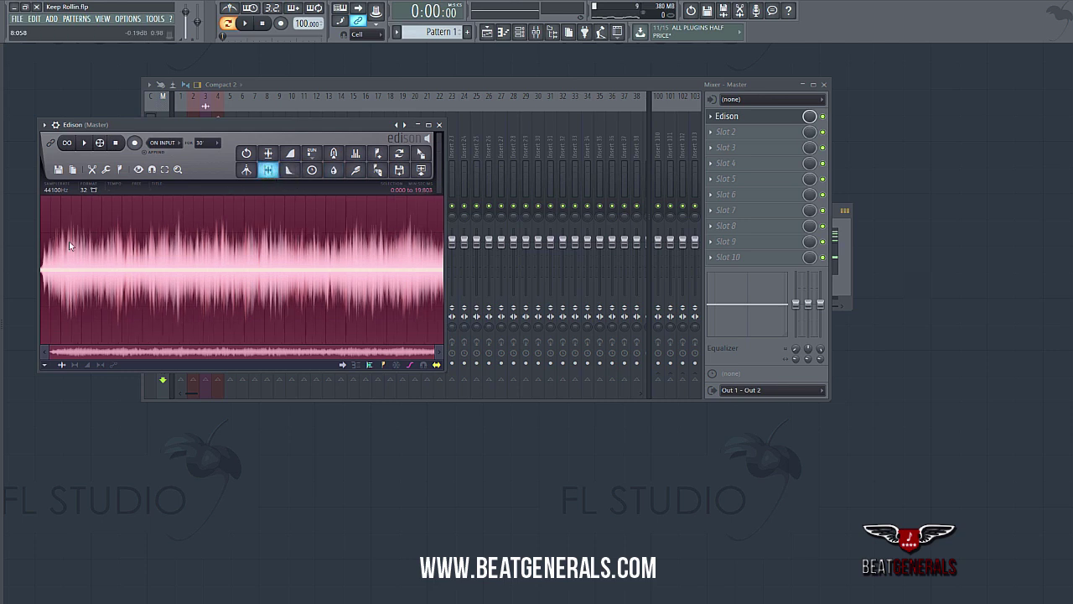
click(163, 280)
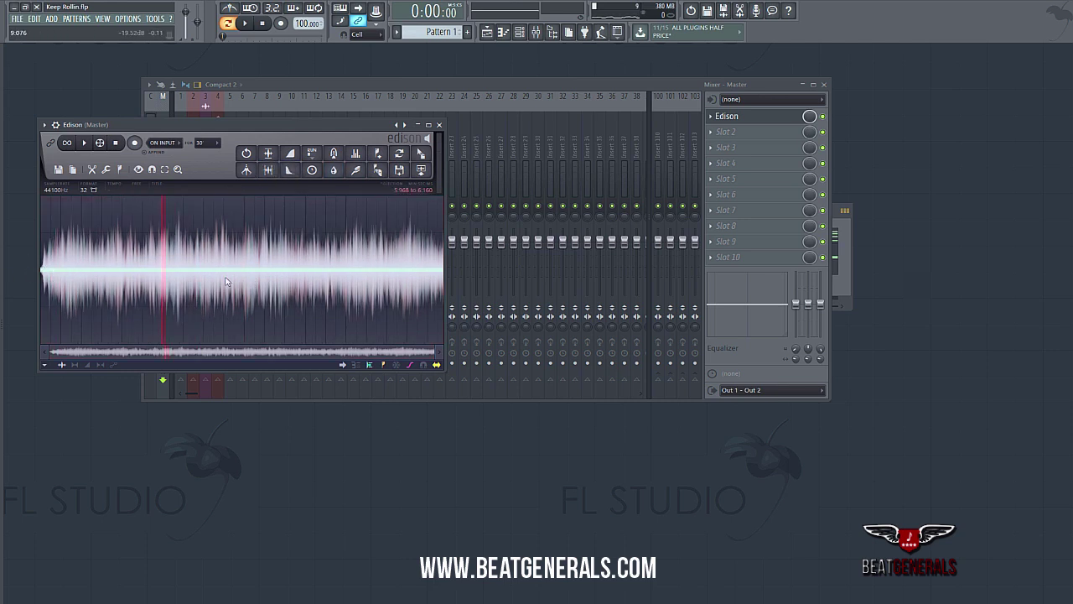
drag(259, 261, 442, 259)
Step: Move the Edison window over the mixer, copy the cropped sample out of Edison, and select the whole recording
drag(209, 124, 471, 233)
drag(682, 263, 365, 235)
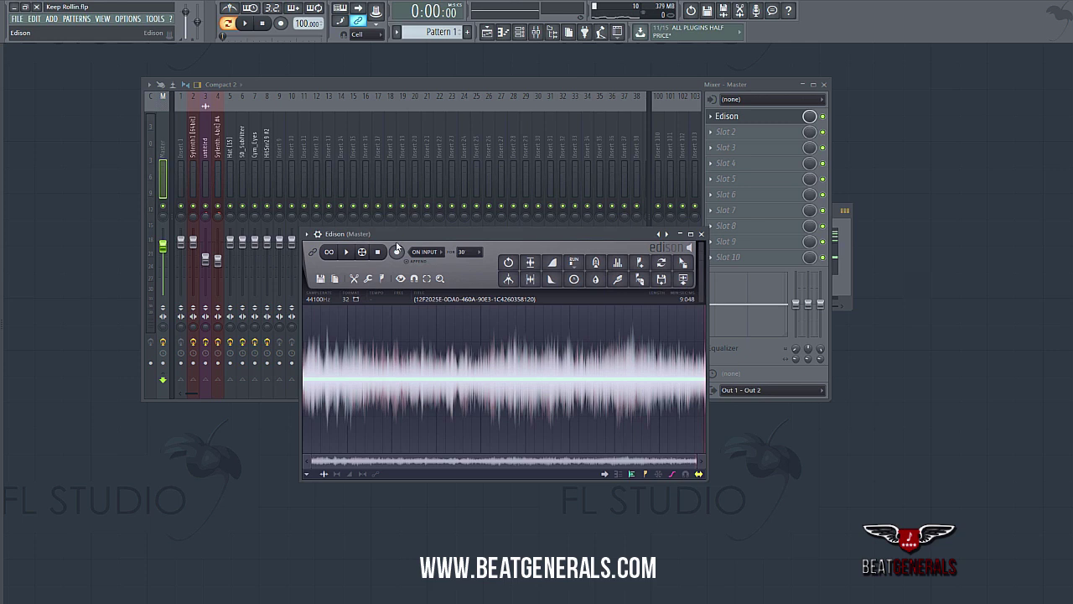
drag(599, 361, 304, 361)
key(ctrl+a)
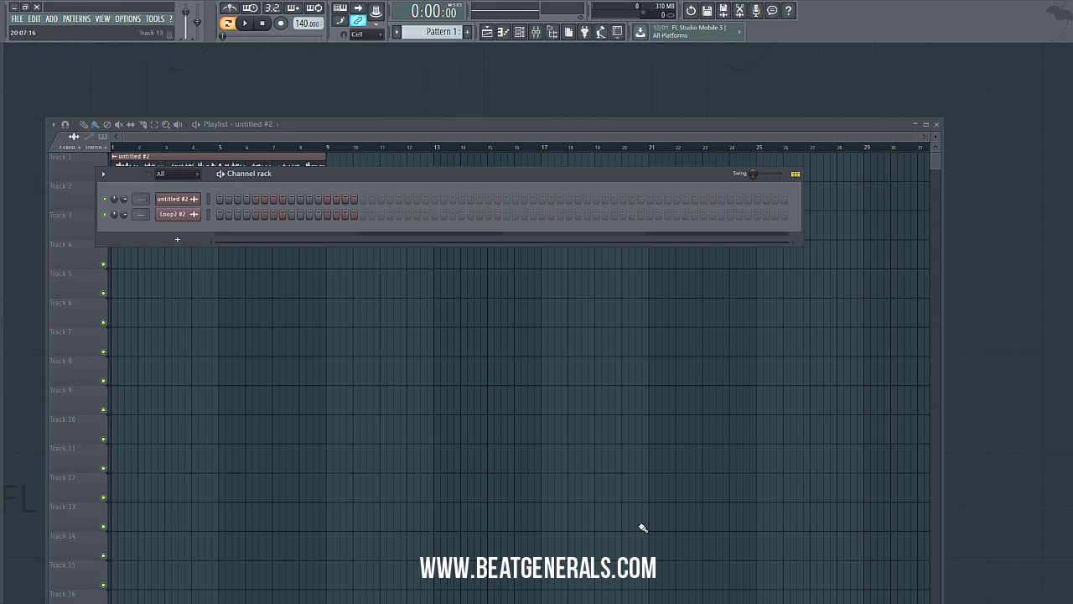
Step: Open the settings of the untitled #2 channel, turn on Normalize, and preview the sample
scroll(434, 31, up, 1)
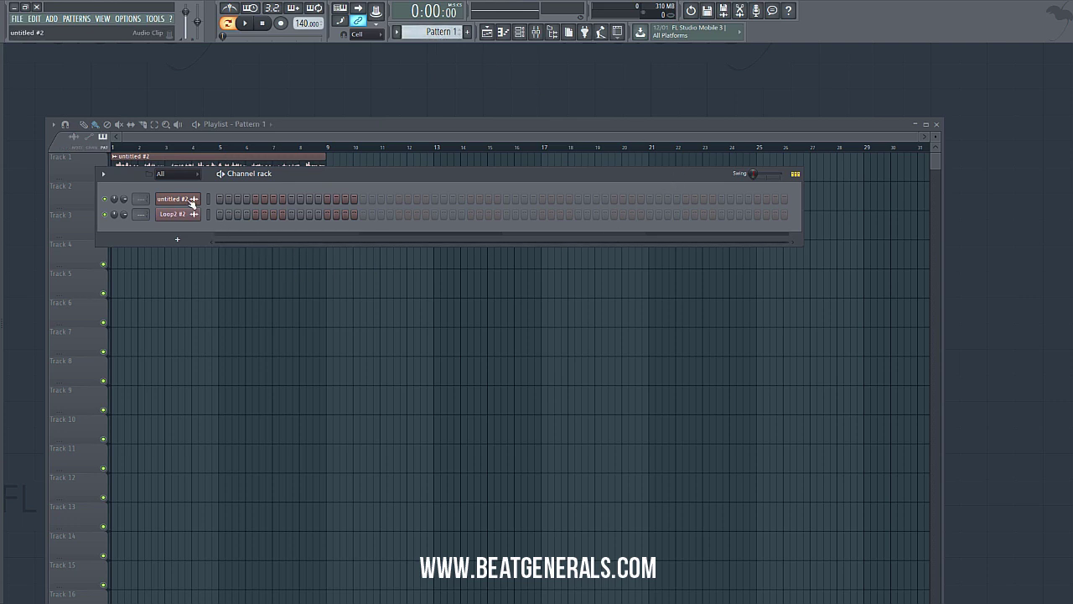
click(184, 202)
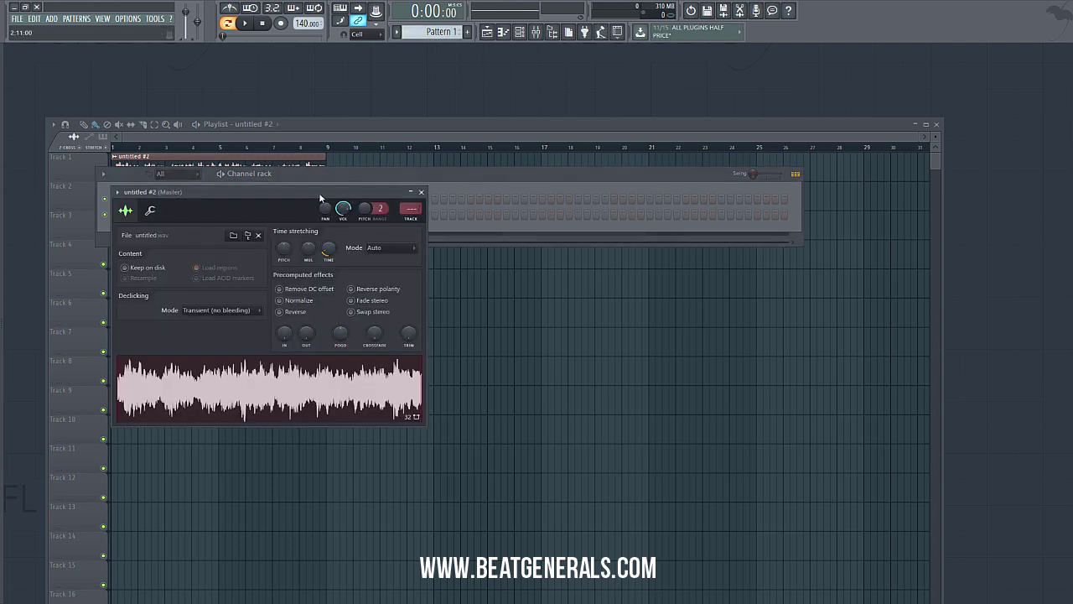
click(294, 301)
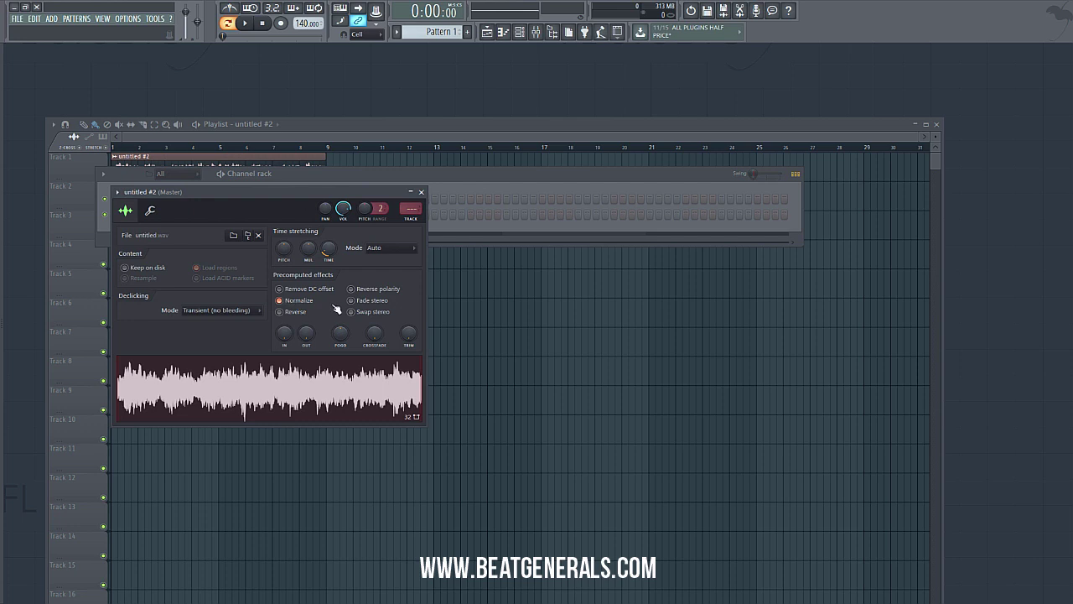
click(322, 384)
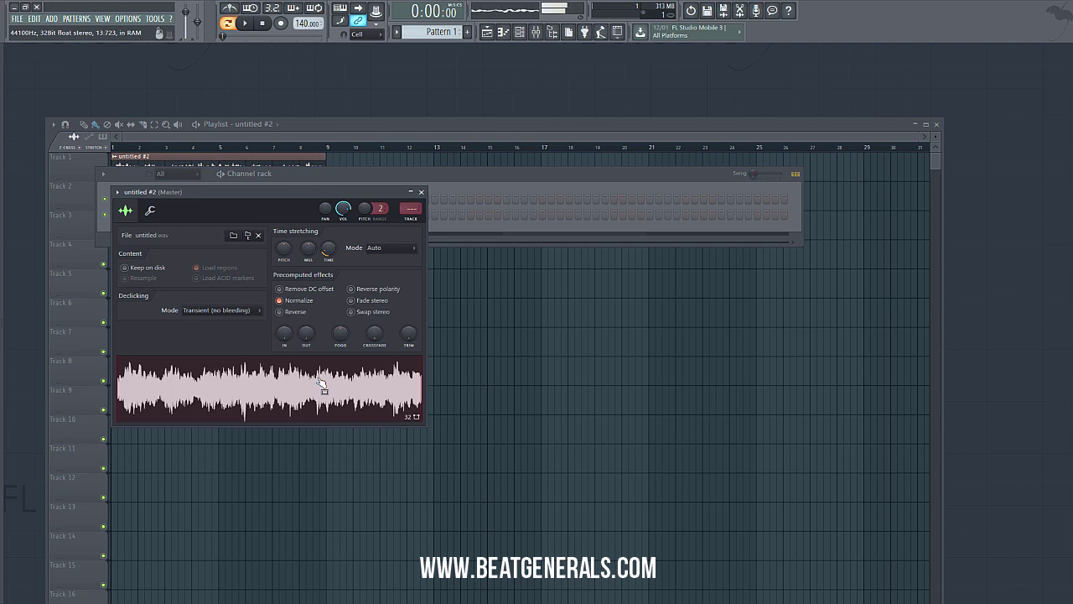
click(267, 32)
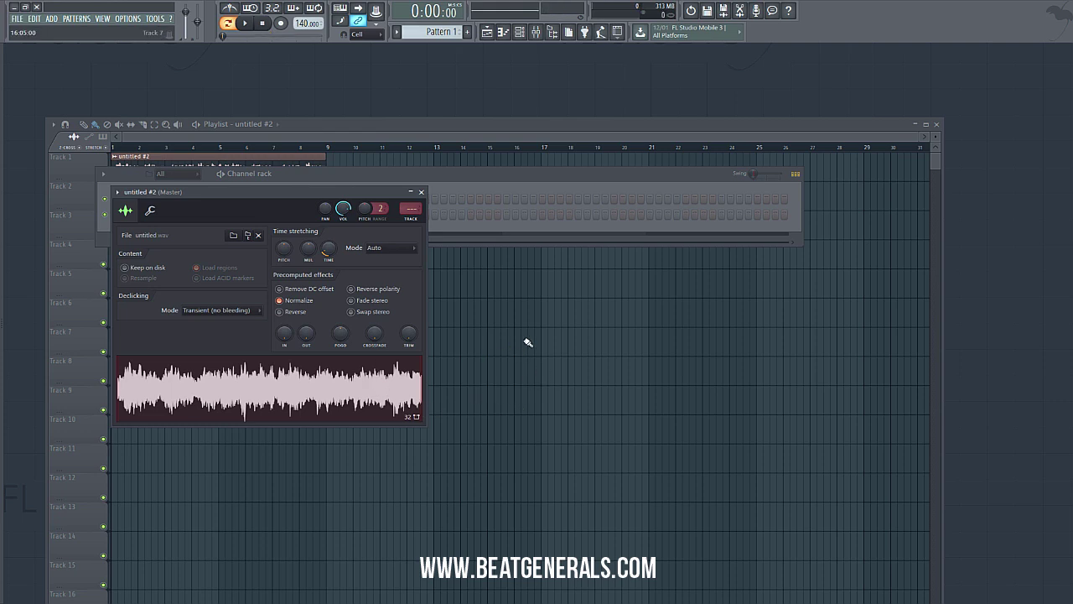
Step: View the settings of the Loop2 #2 channel and move its window over the channel rack
click(390, 174)
click(190, 213)
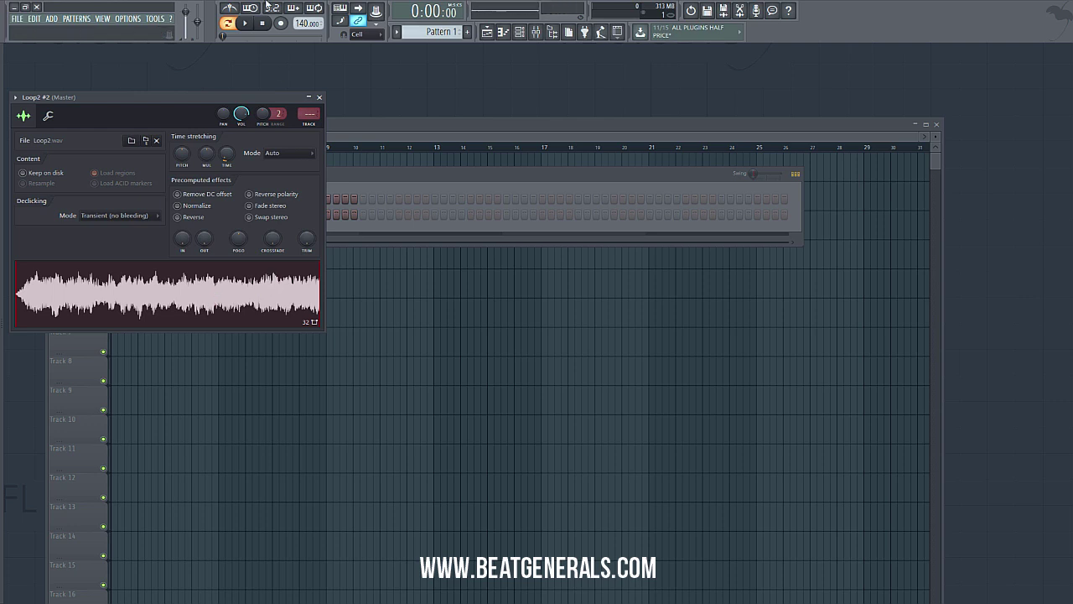
drag(243, 101, 467, 177)
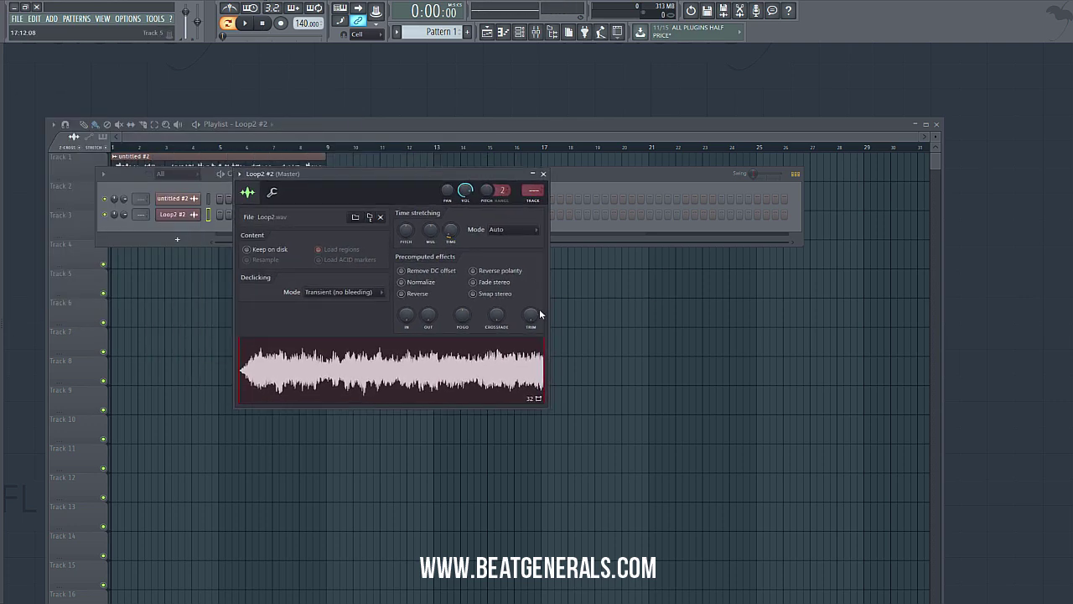
Step: Return to the untitled #2 channel, set the project tempo to 100 BPM, and restretch all channels
click(174, 198)
drag(307, 22, 307, 50)
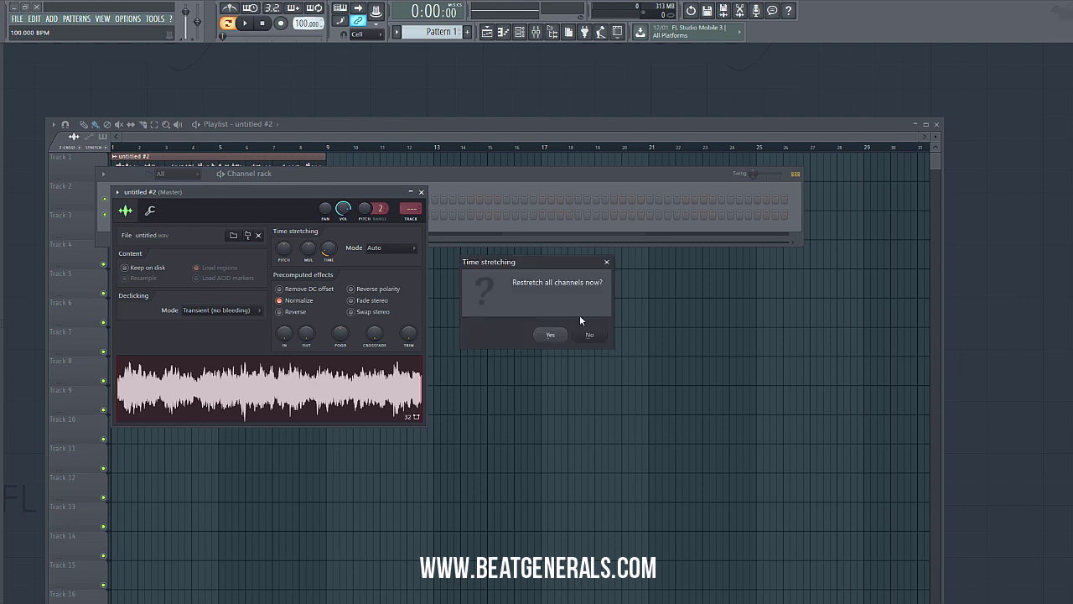
click(560, 333)
click(528, 317)
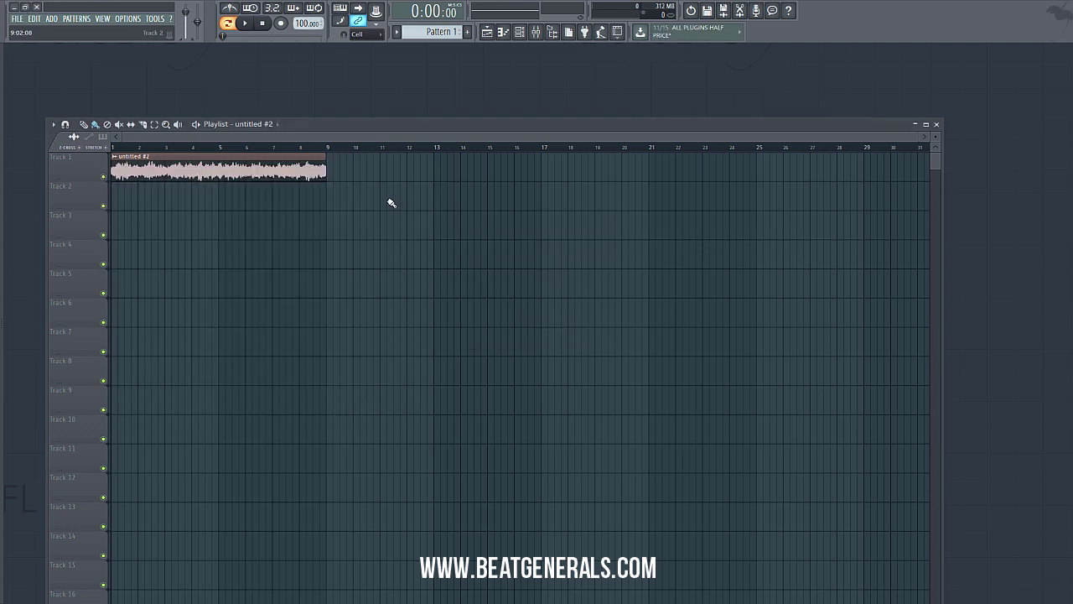
Step: Maximize the playlist and stretch the untitled #2 clip shorter so it ends at bar 6
double_click(377, 124)
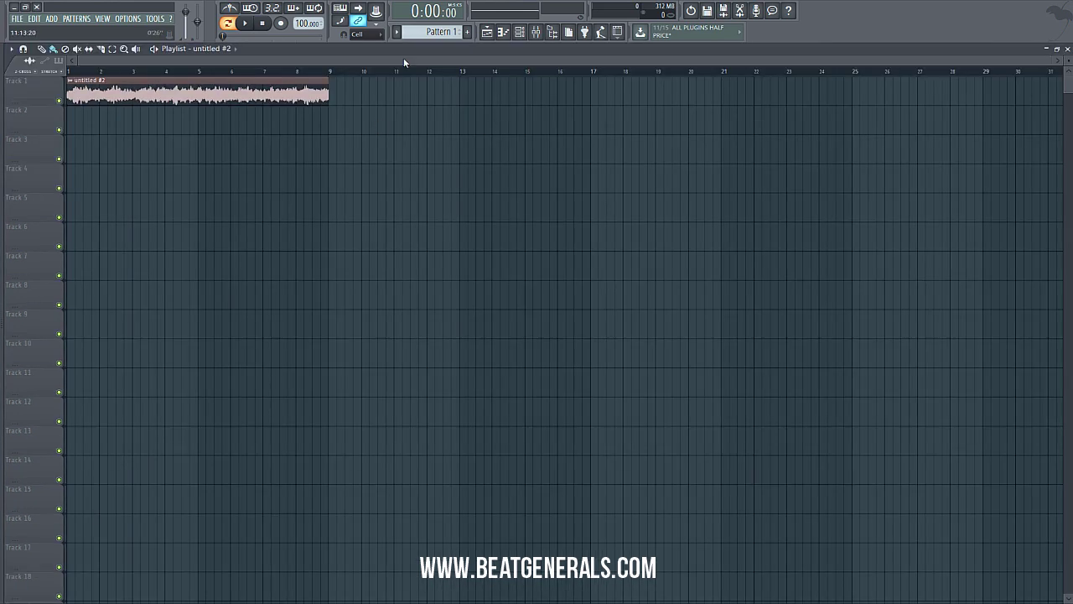
drag(327, 96, 229, 109)
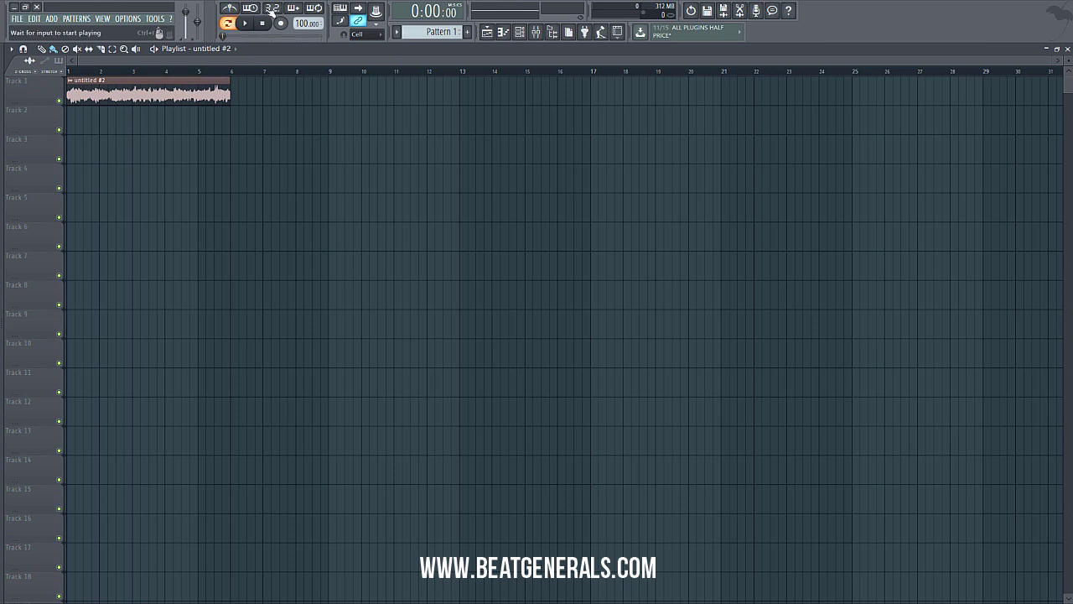
Step: Set the untitled #2 channel's time stretching mode to e2 generic and turn on Reverse
click(1067, 49)
click(195, 220)
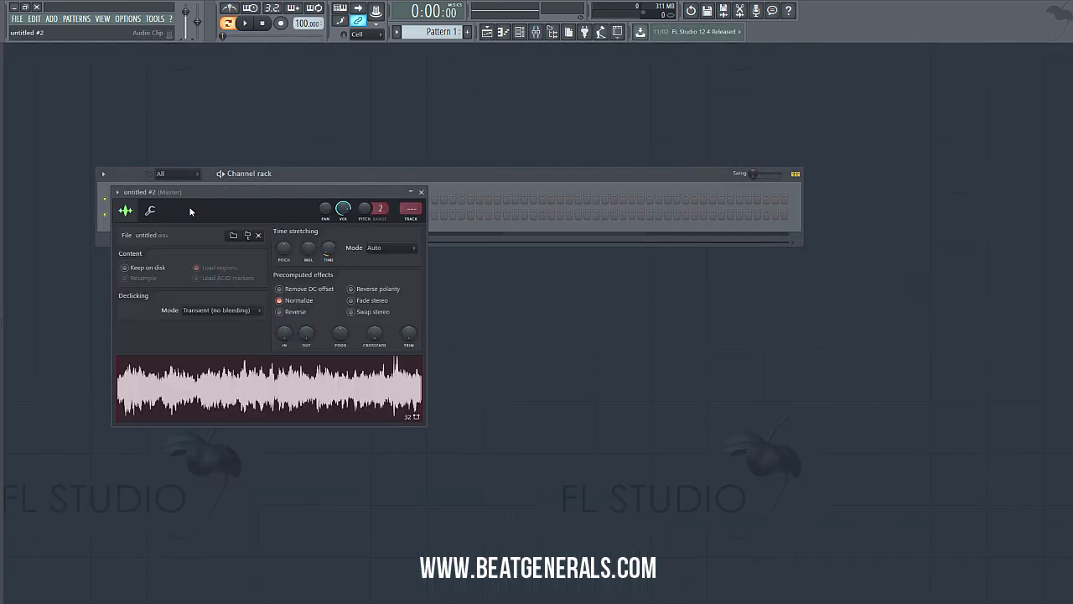
click(397, 252)
click(422, 273)
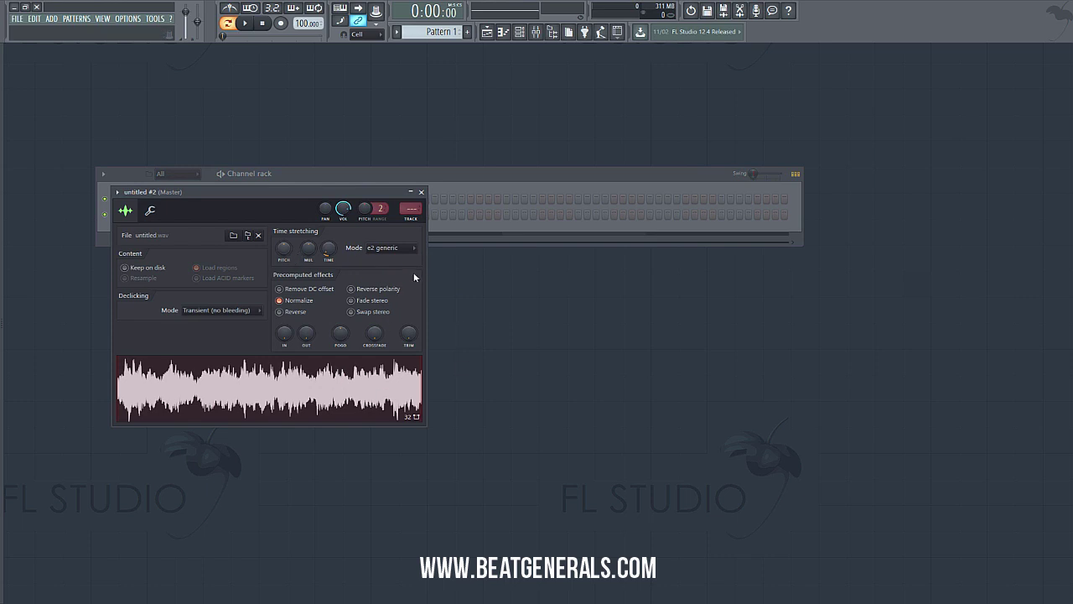
click(279, 312)
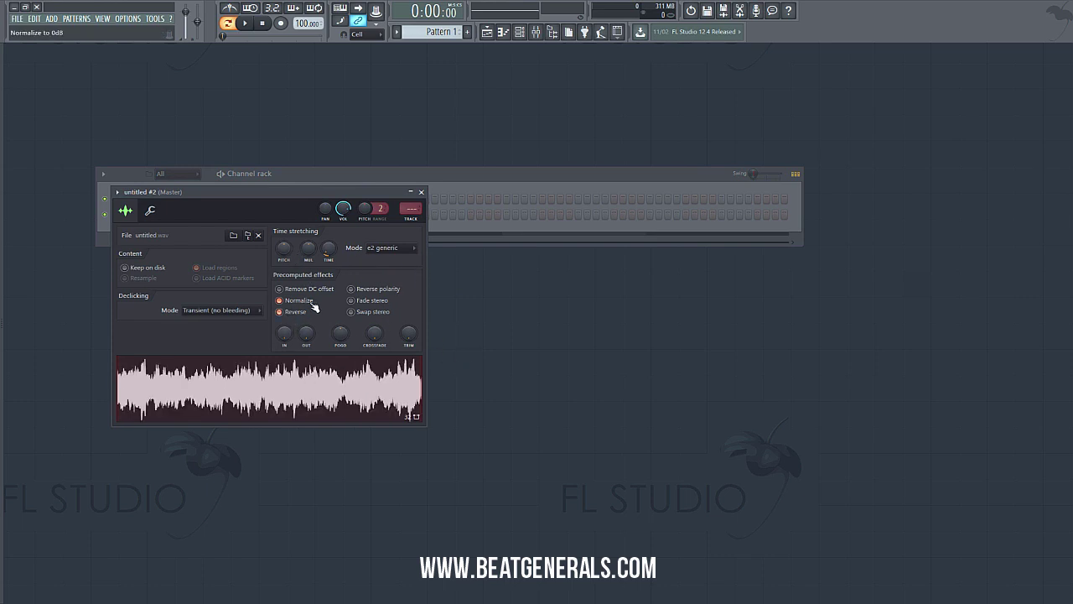
Step: Play the playlist in song mode with the metronome on to check the reversed clip's timing, and stop playback
click(378, 174)
click(489, 31)
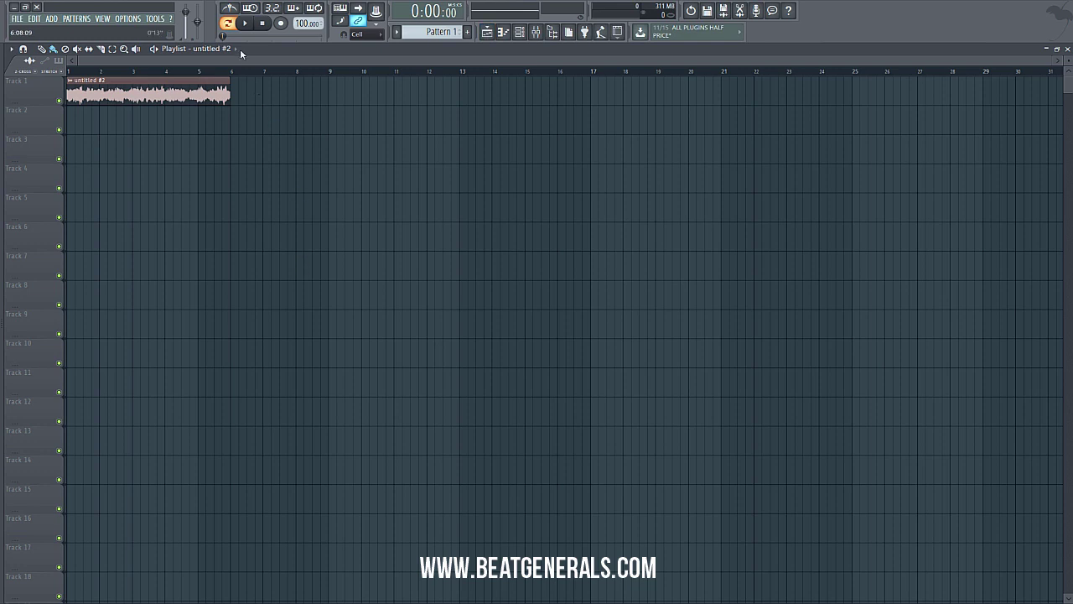
click(245, 24)
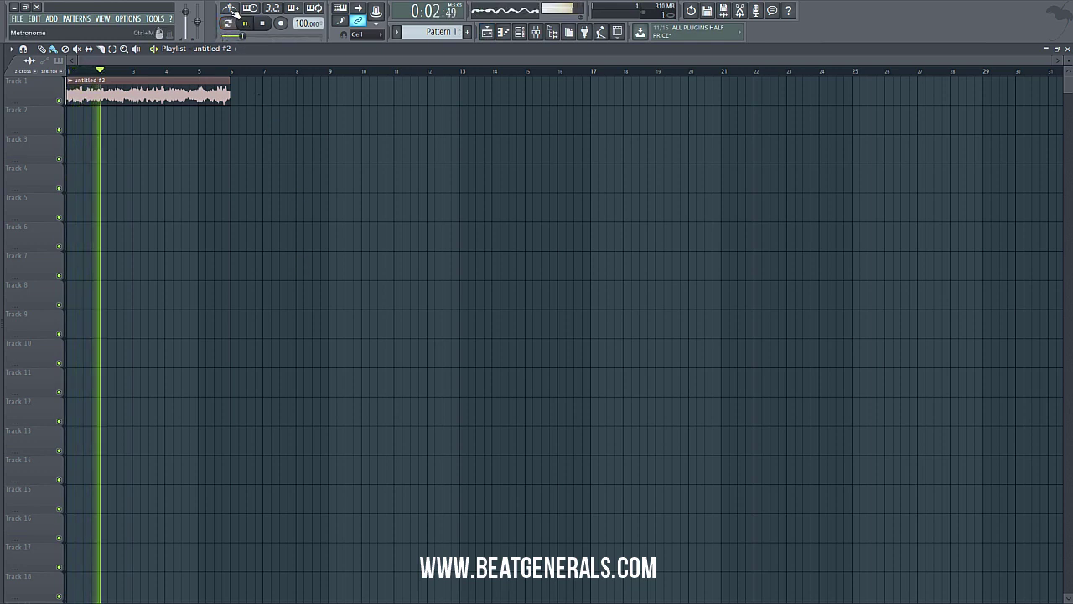
click(231, 9)
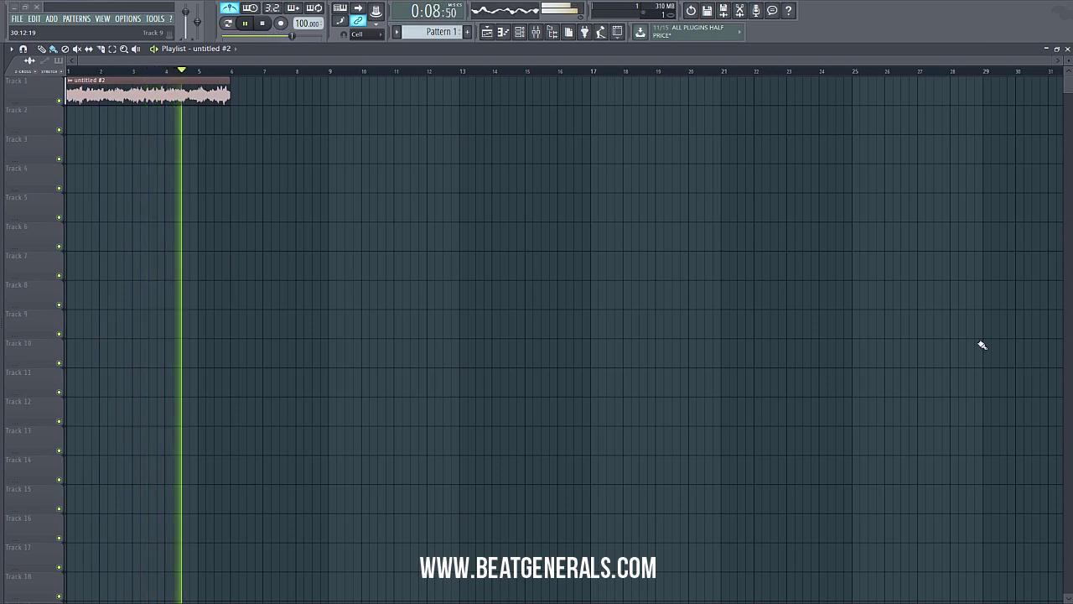
click(262, 24)
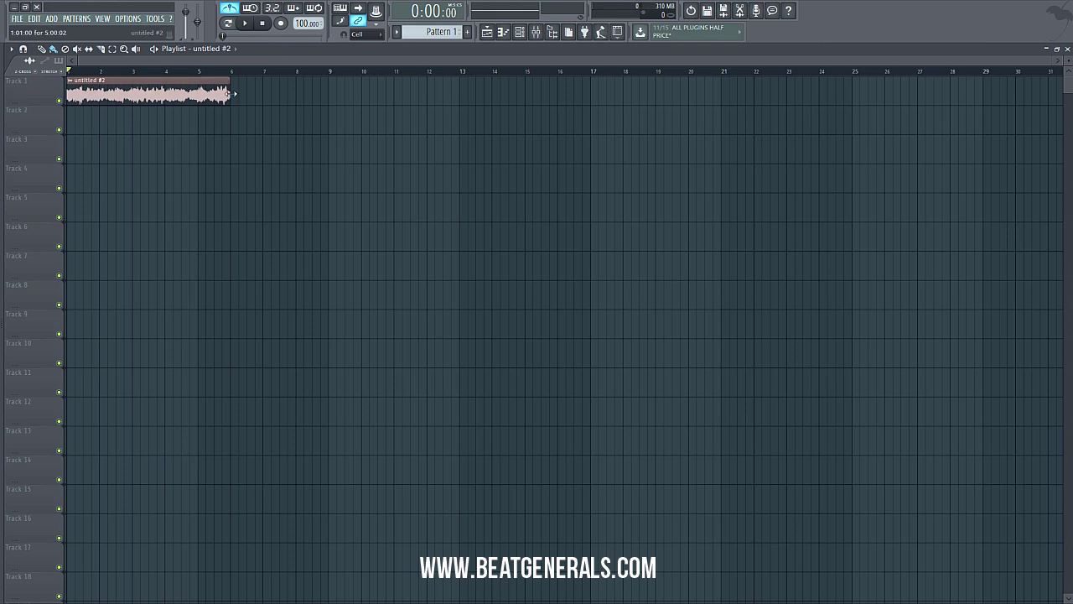
Step: Stretch the untitled #2 clip so it ends at bar 9 and start playback
drag(229, 98, 329, 109)
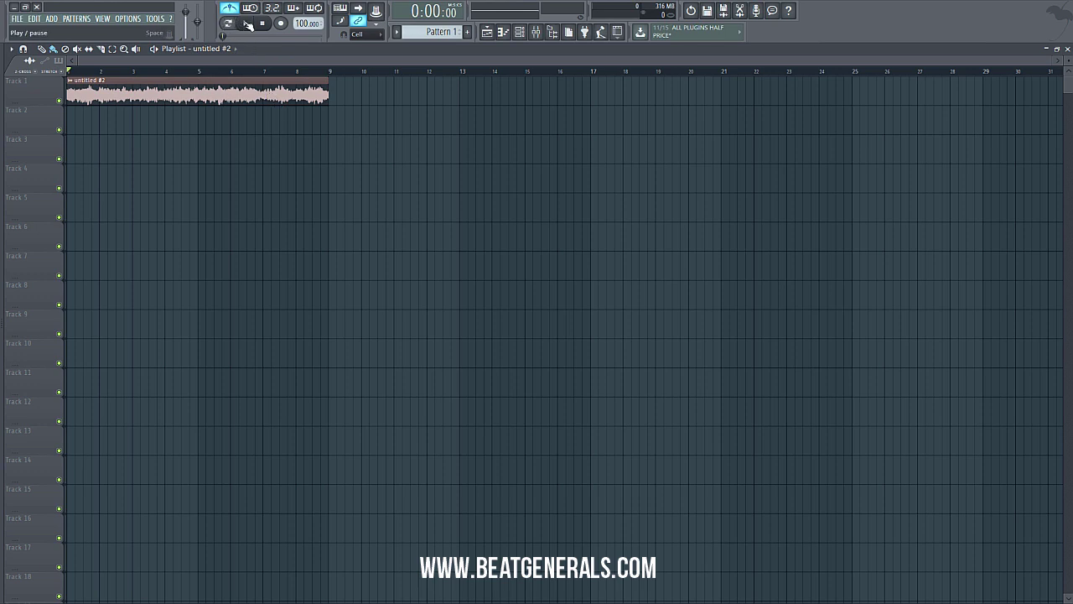
click(248, 24)
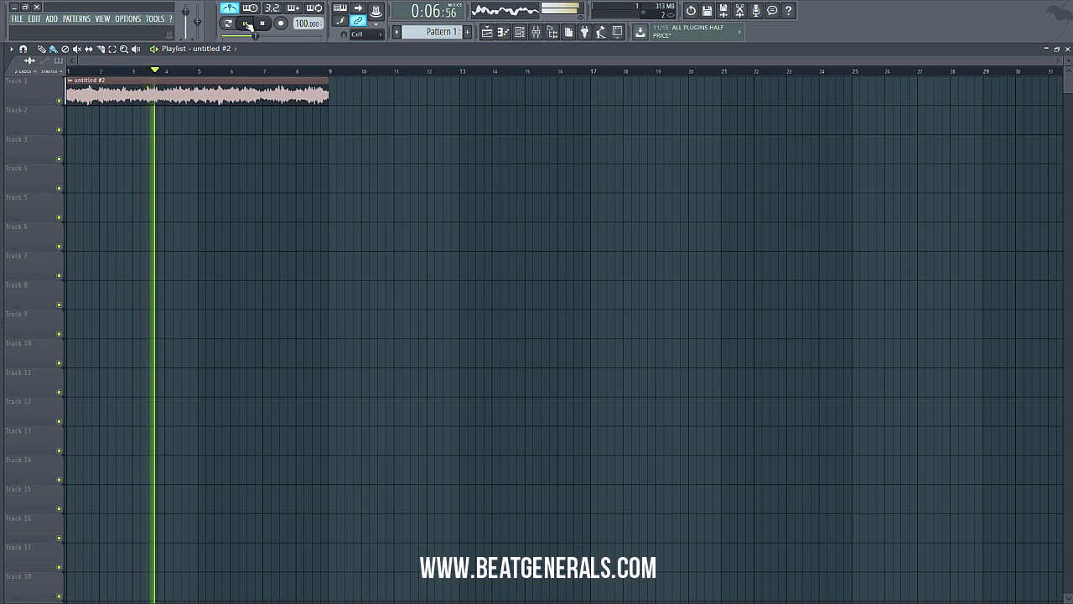
Step: Stop playback, slice the untitled #2 clip at bar 5, delete its second half, and audition the remaining part
click(103, 49)
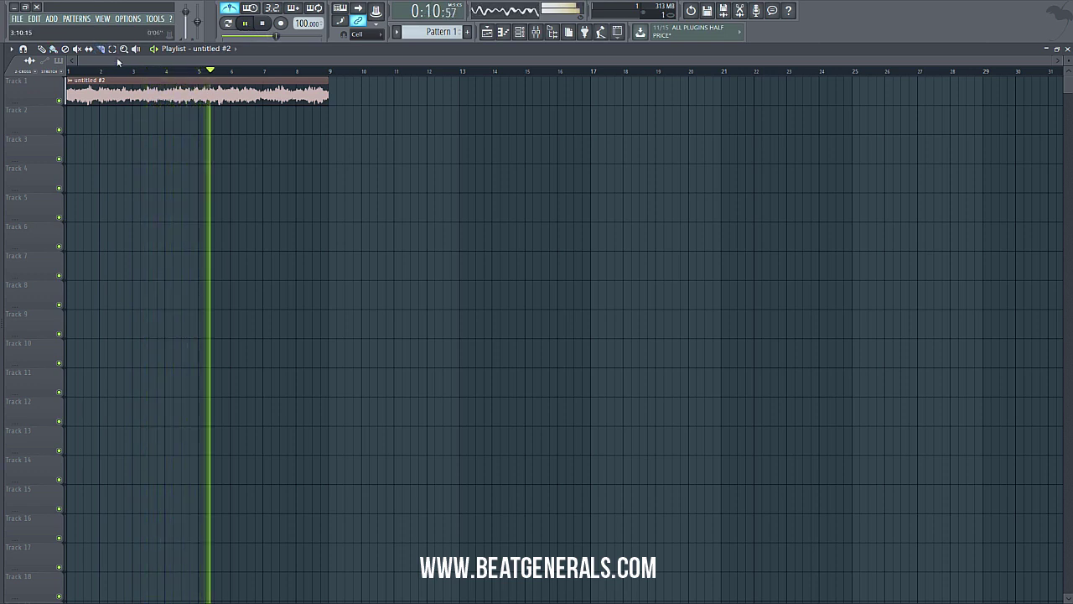
click(261, 24)
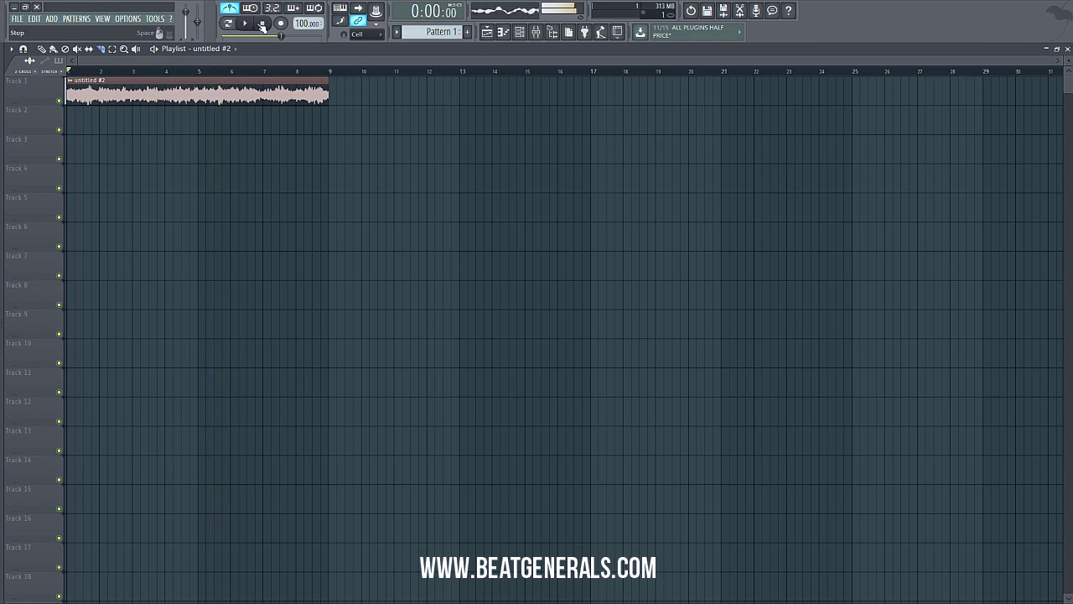
click(204, 81)
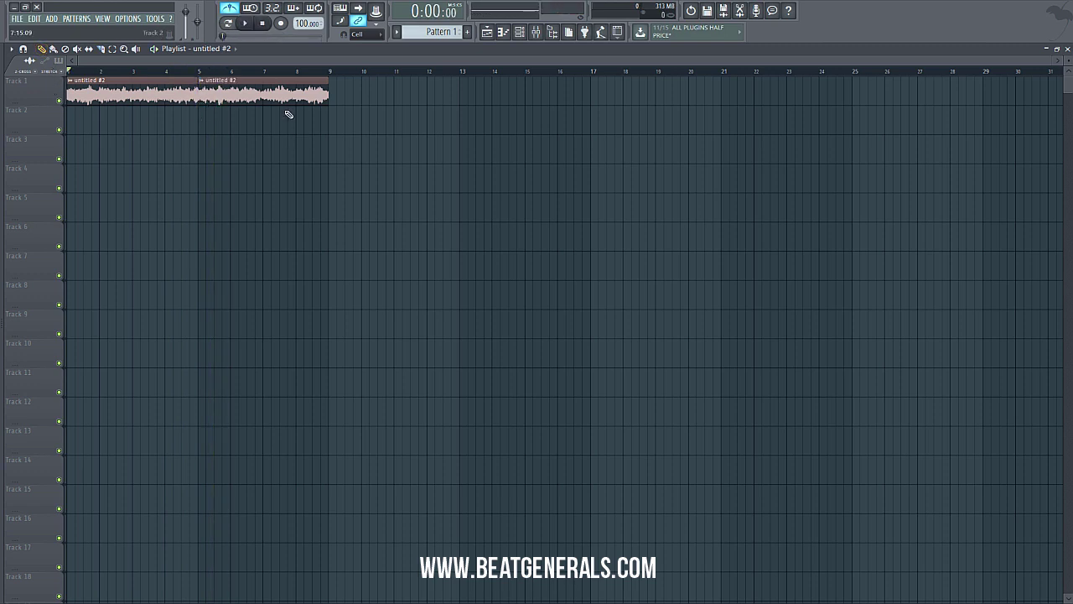
right_click(286, 97)
click(246, 23)
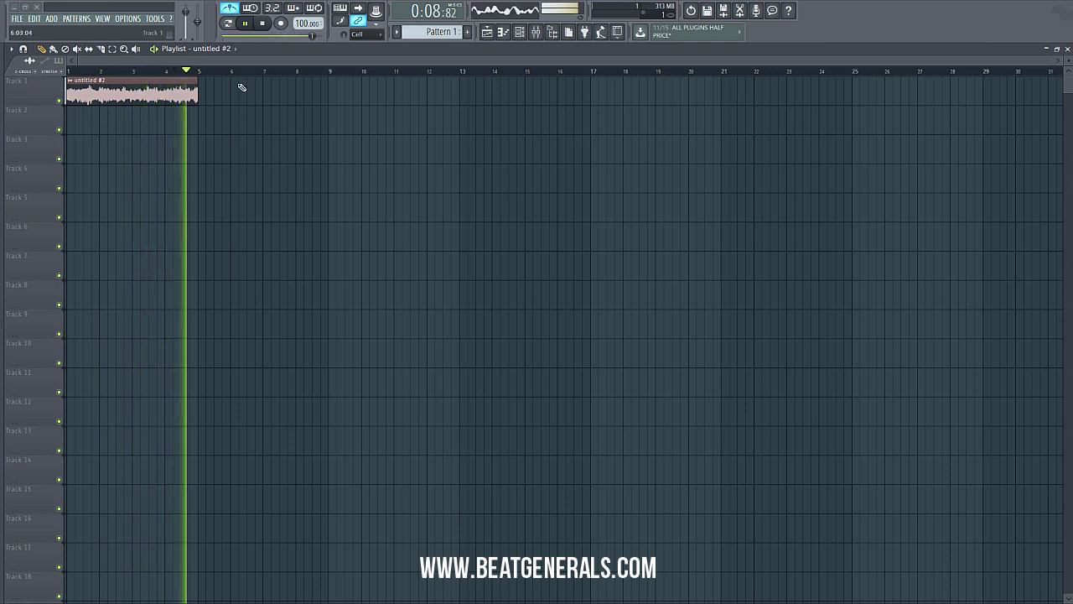
click(263, 25)
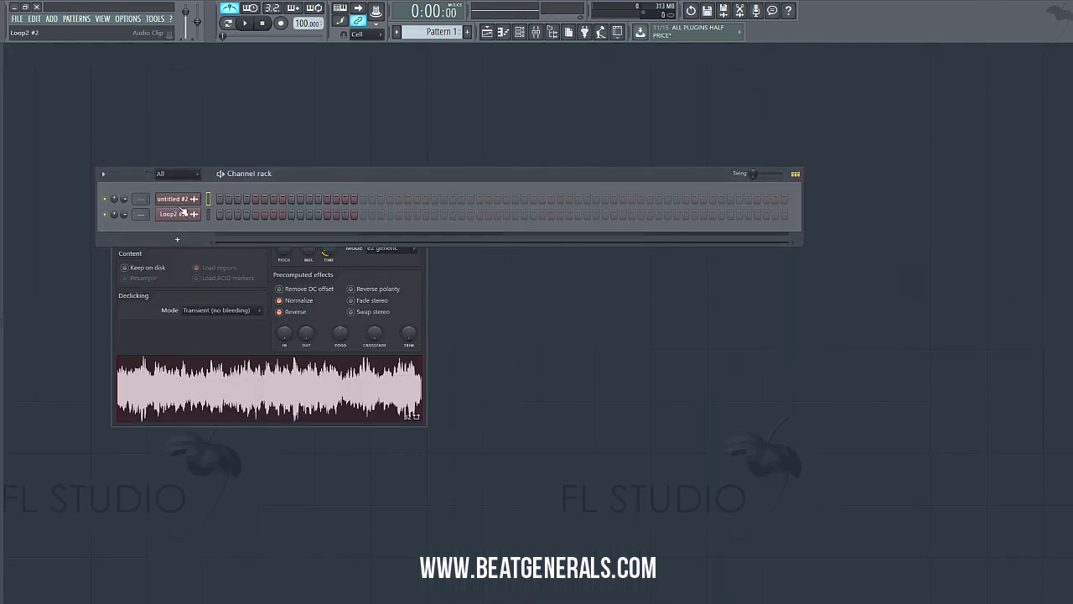
Step: Route the untitled #2 channel to mixer track 2 and load Fruity Parametric EQ 2 into its first effect slot
click(183, 213)
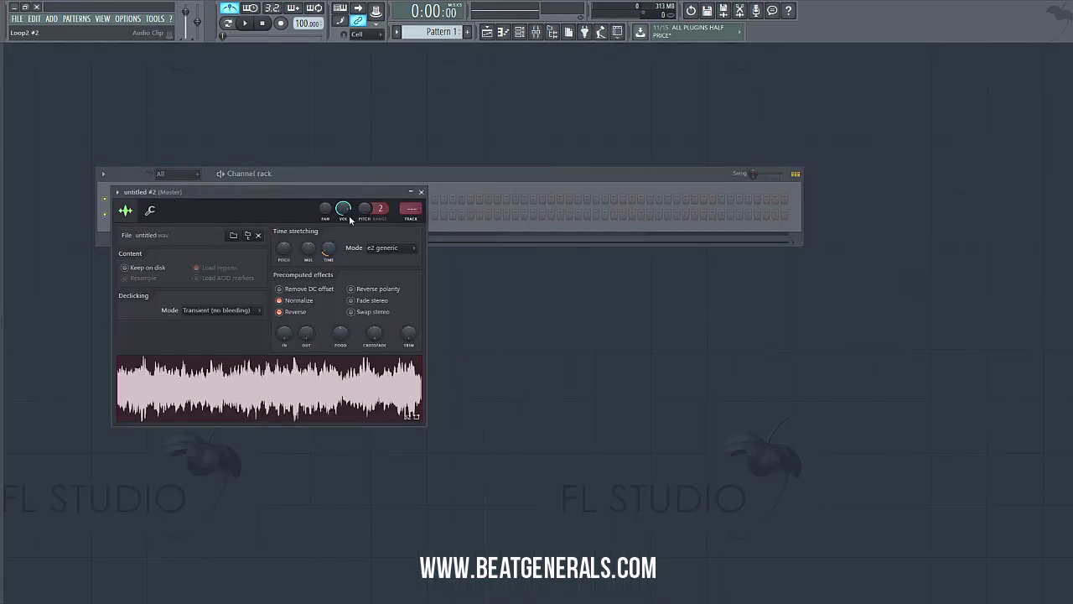
click(470, 219)
click(184, 201)
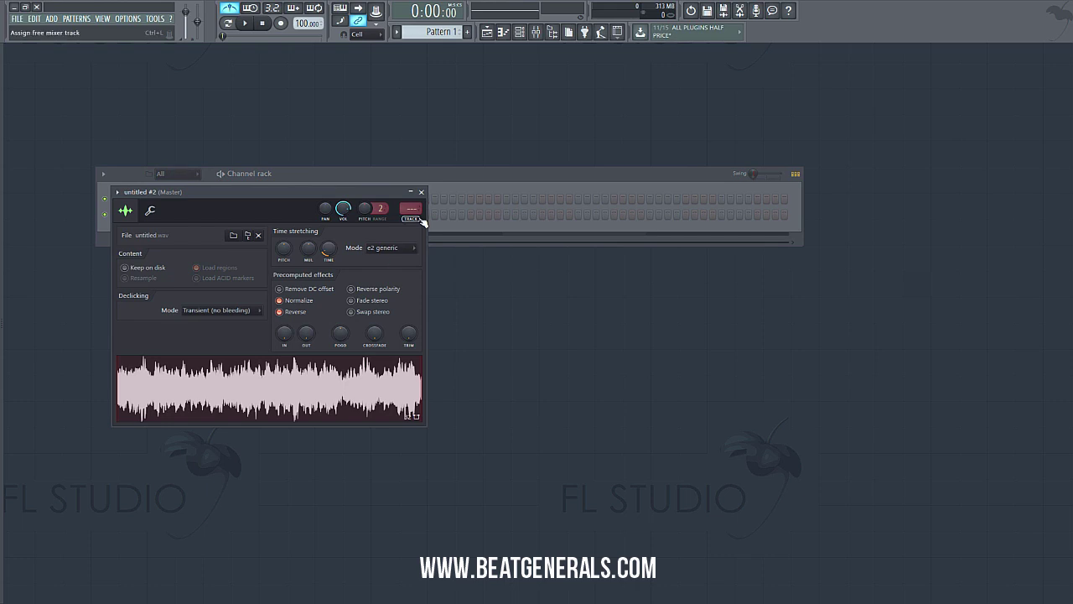
key(F9)
click(767, 115)
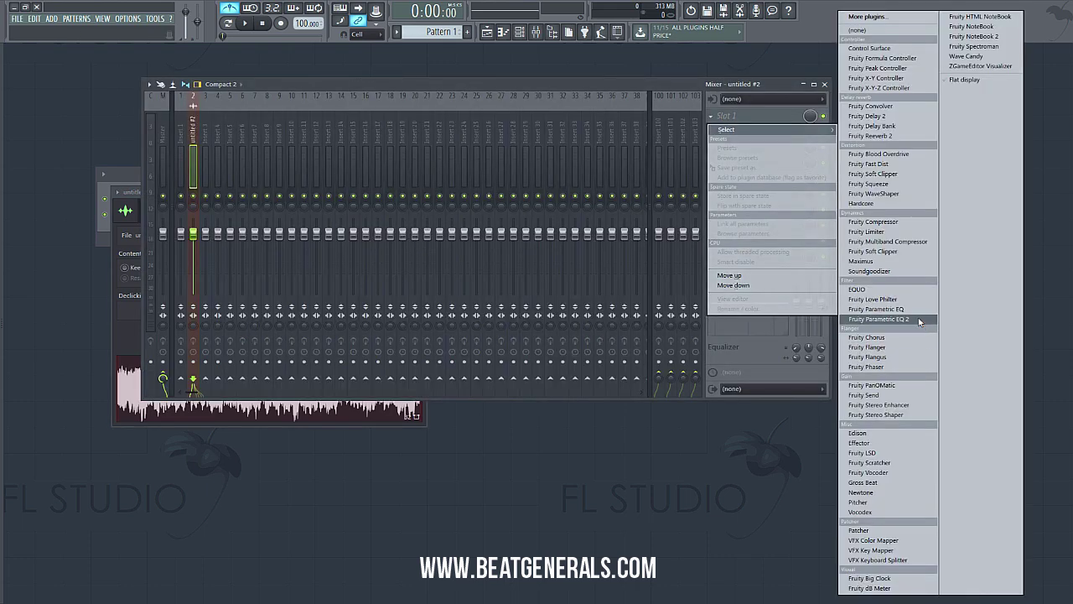
click(890, 318)
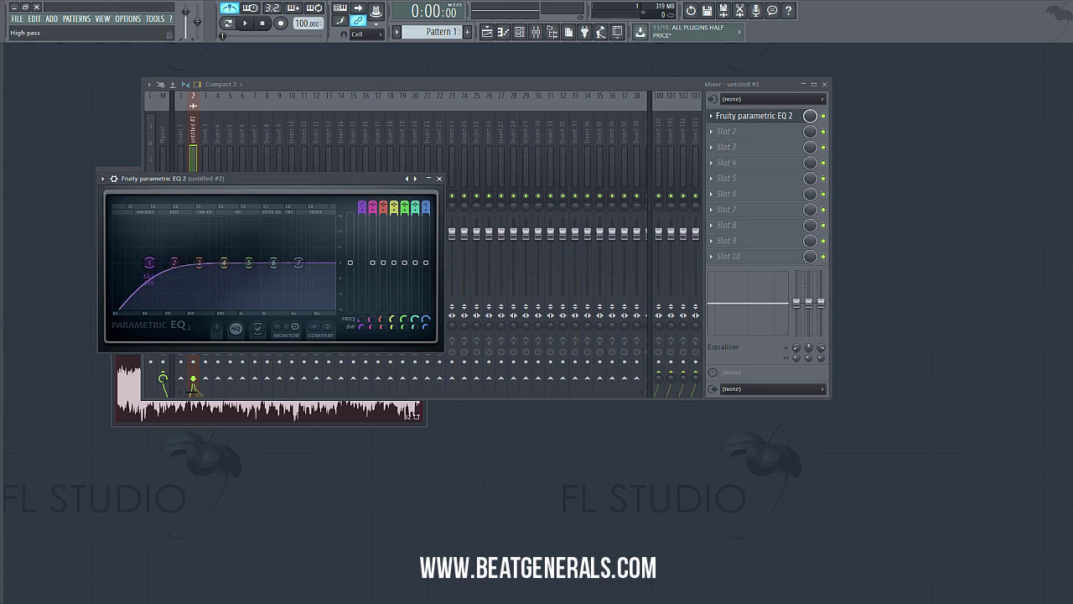
Step: Shape band 1 as a steep high-pass with its cutoff at band 2, and band 7 as a steep low-pass cutting at band 5
scroll(130, 207, up, 2)
drag(152, 262, 158, 262)
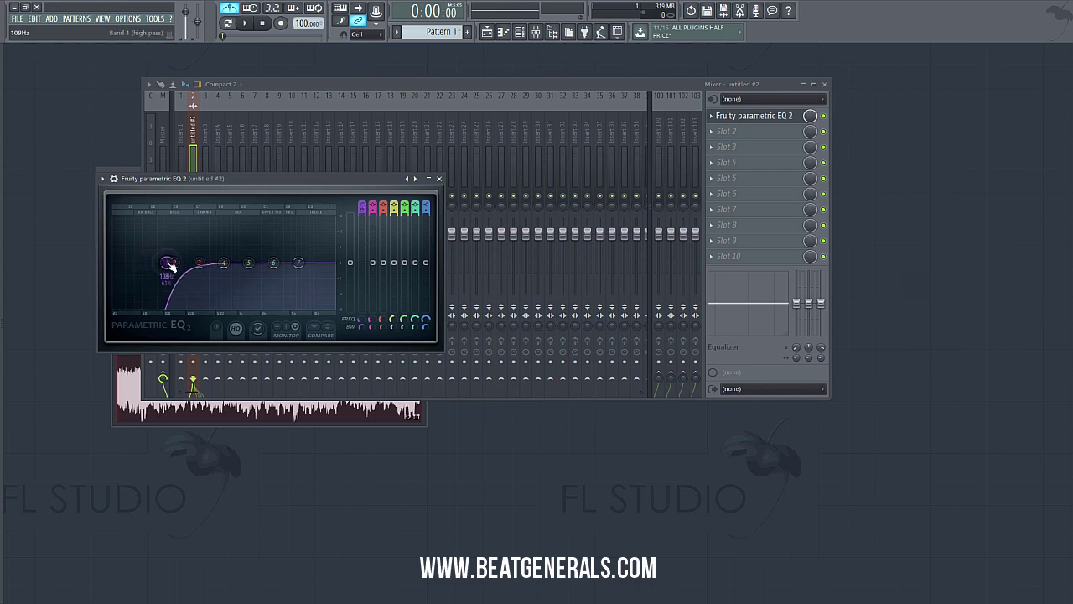
drag(168, 262, 175, 262)
scroll(299, 263, up, 4)
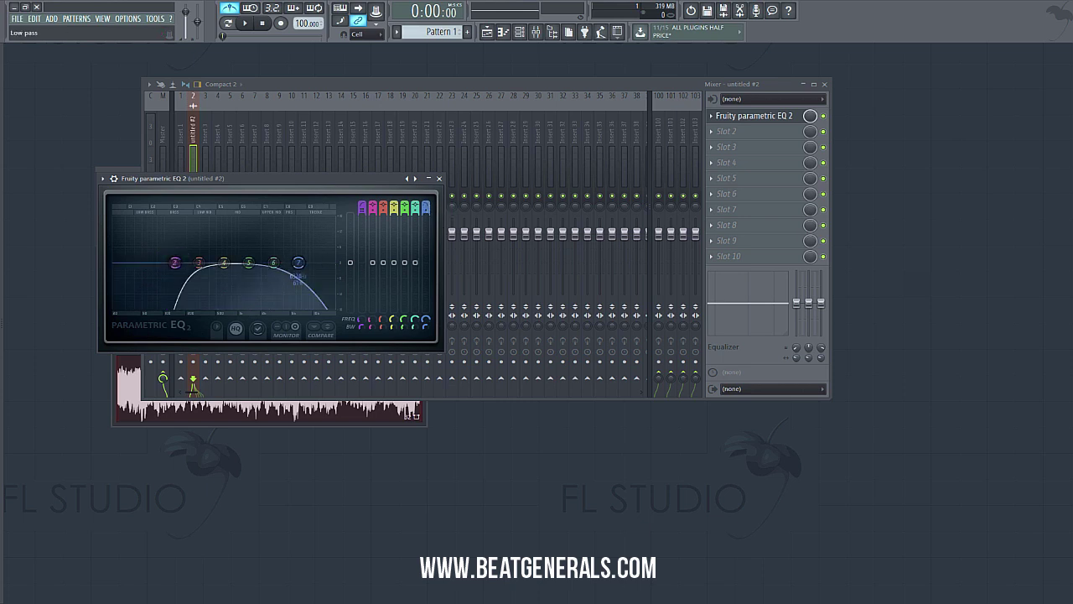
drag(299, 263, 254, 262)
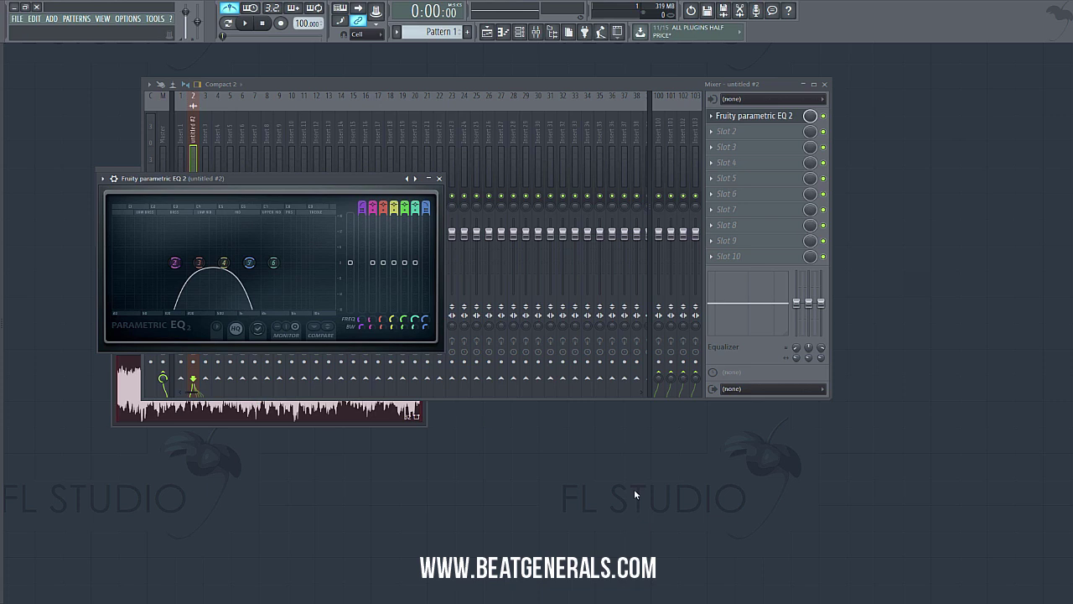
Step: Play the filtered sample, turn off the metronome, and move the high-pass cutoff slightly below band 2
key(F6)
click(245, 24)
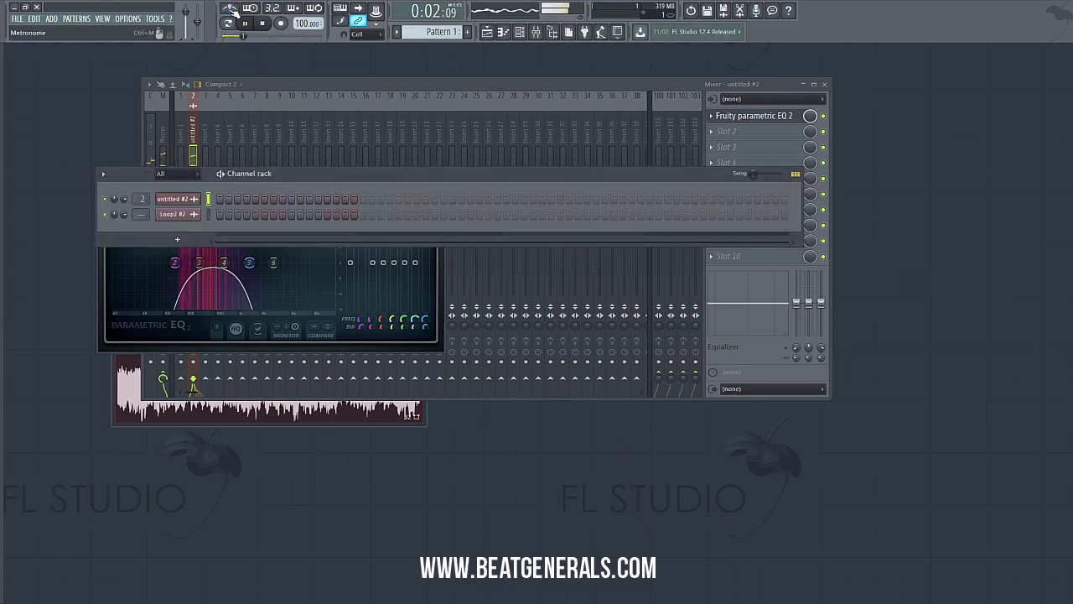
click(182, 269)
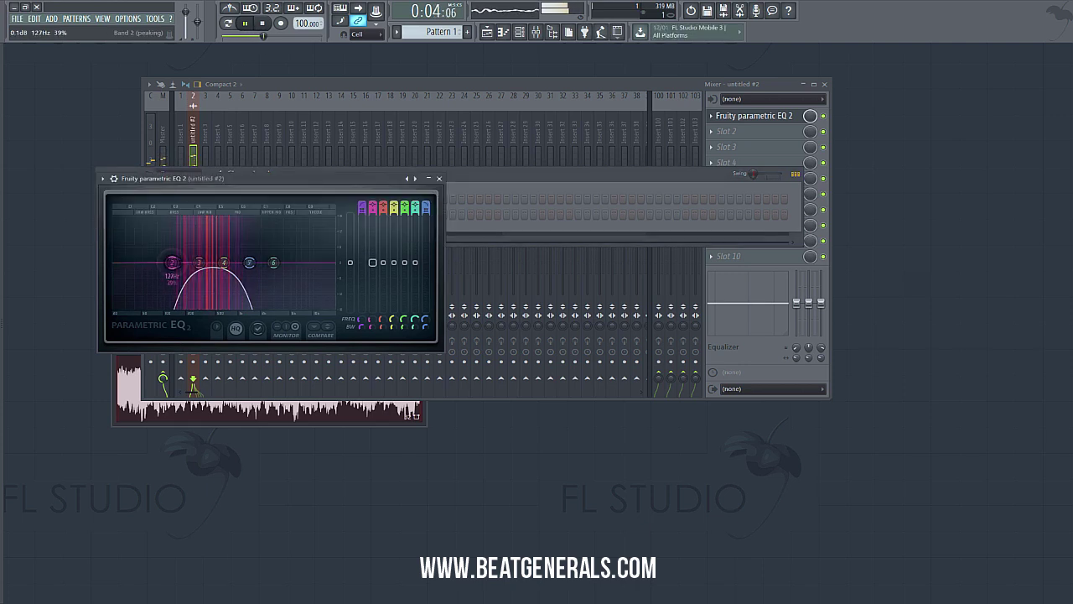
drag(183, 270, 174, 270)
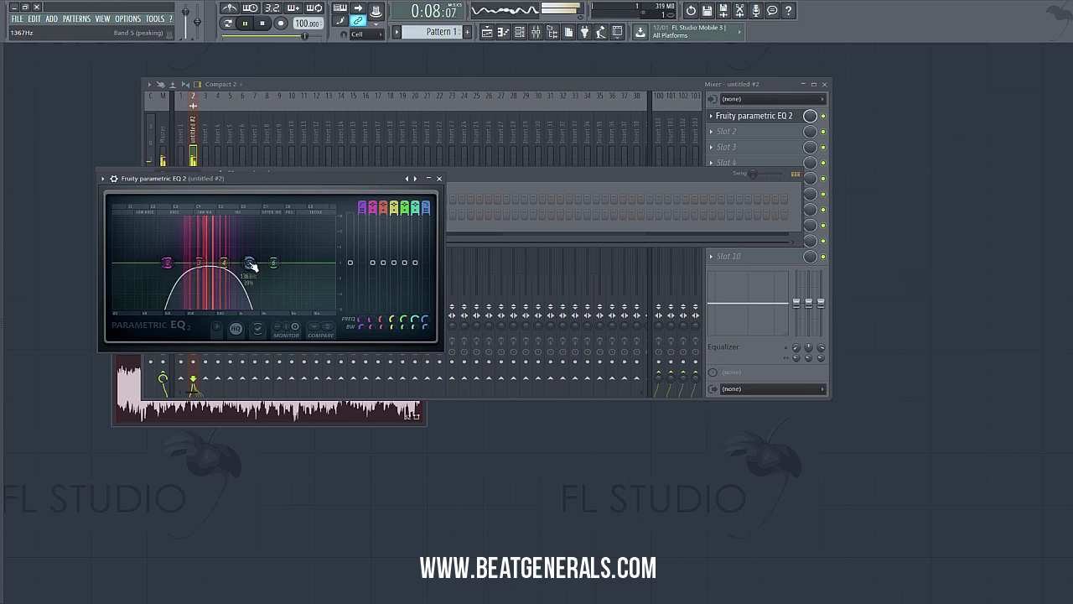
Step: Lower the EQ's band 7 low-pass cutoff slightly, turn off the metronome, and stop playback
drag(250, 263, 251, 269)
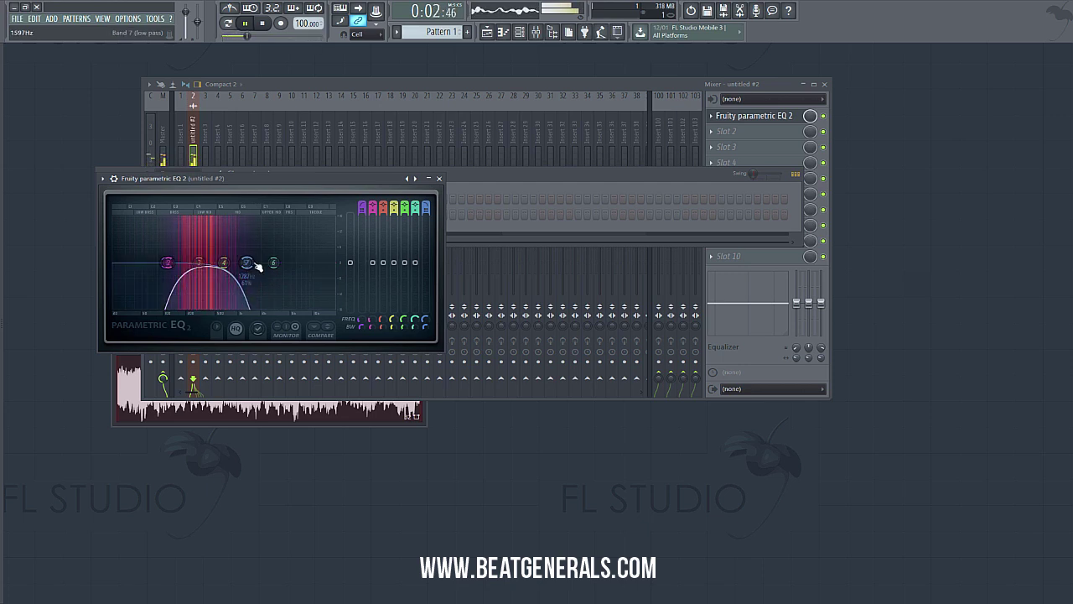
click(503, 31)
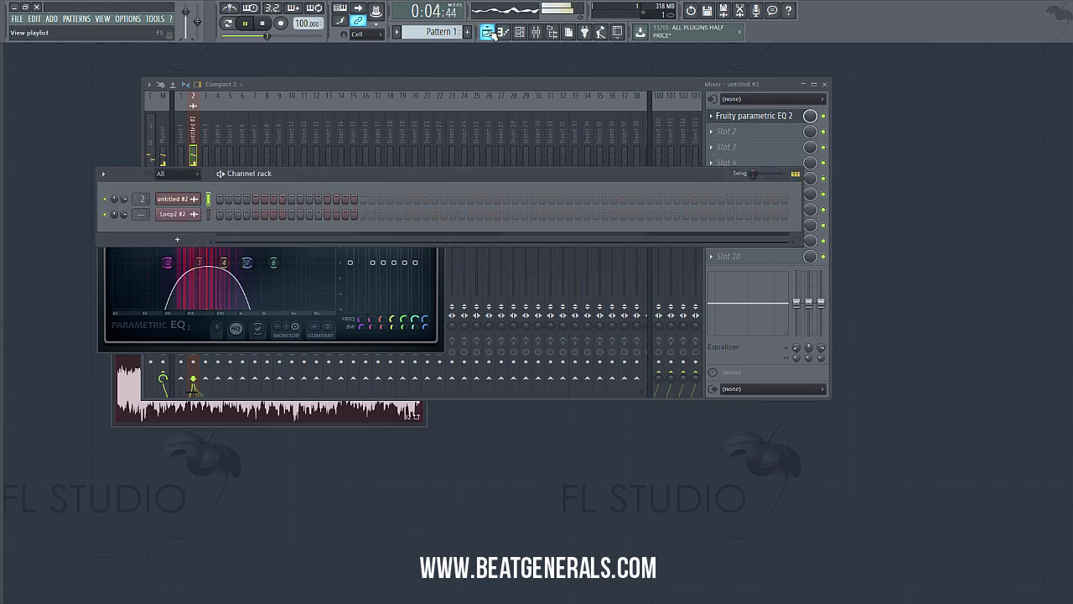
click(487, 31)
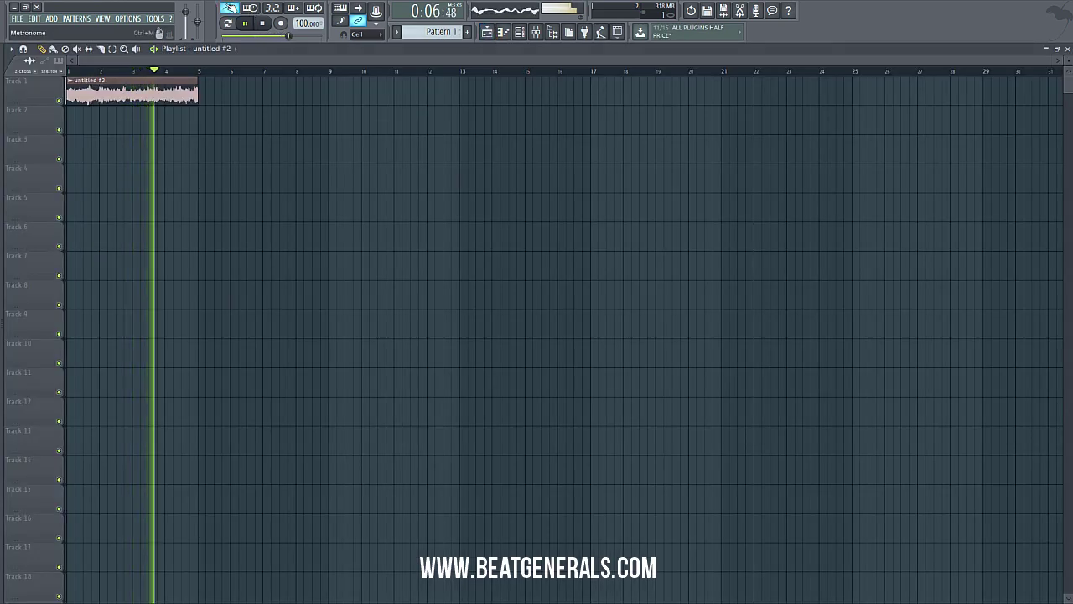
click(229, 8)
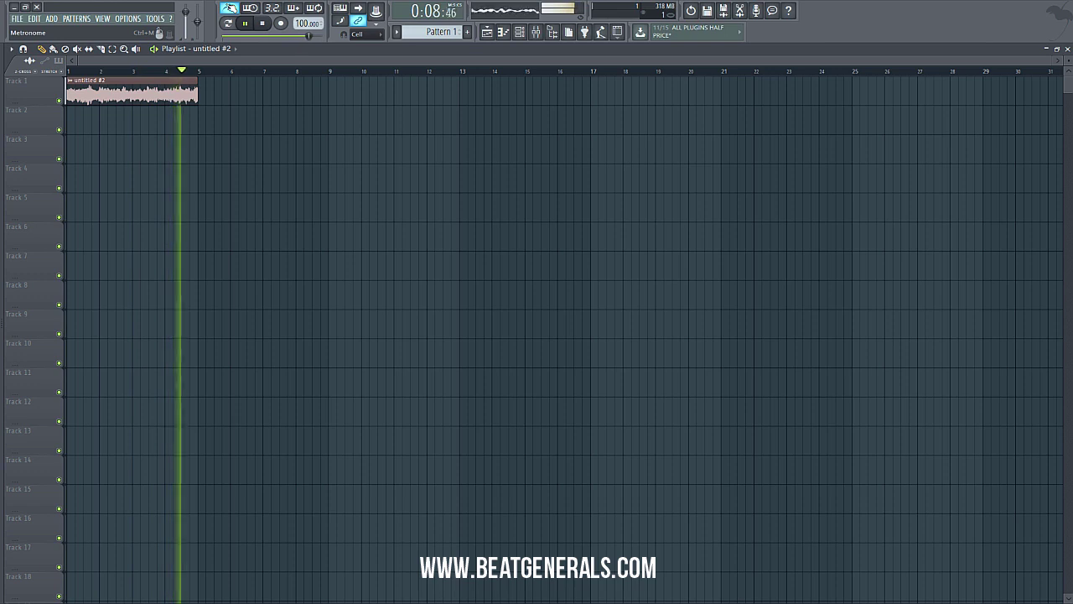
key(space)
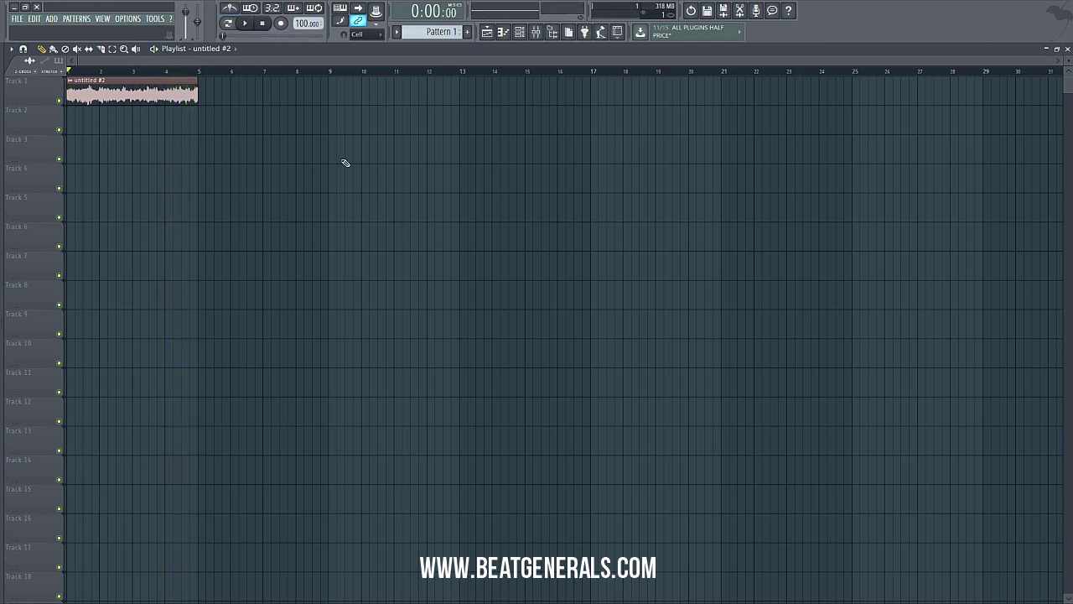
Step: Normalize and reverse the Loop2 #2 sample in its channel settings
click(1067, 49)
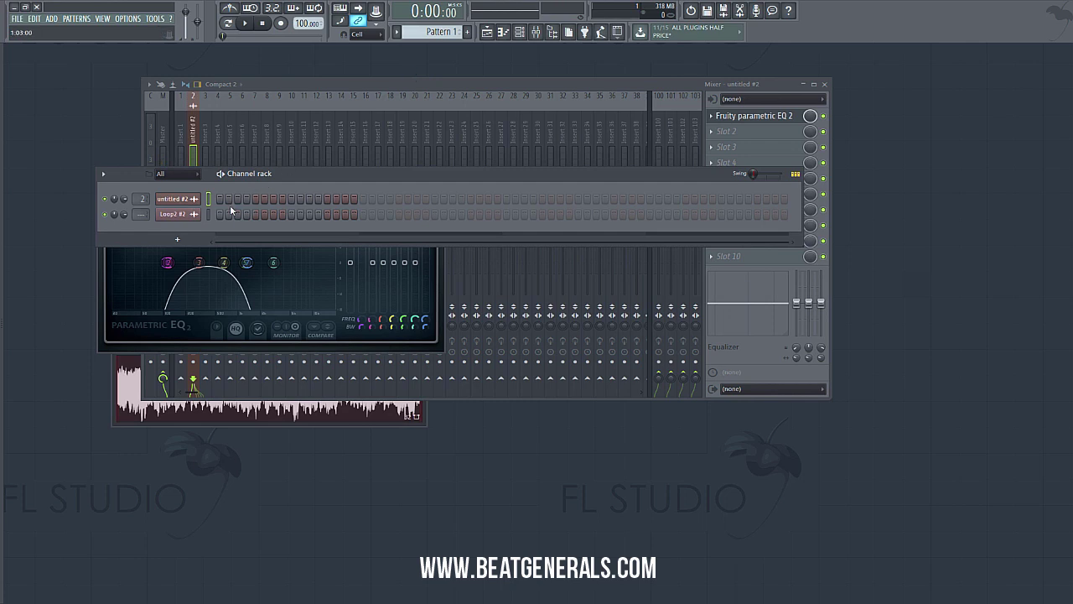
click(172, 214)
click(401, 282)
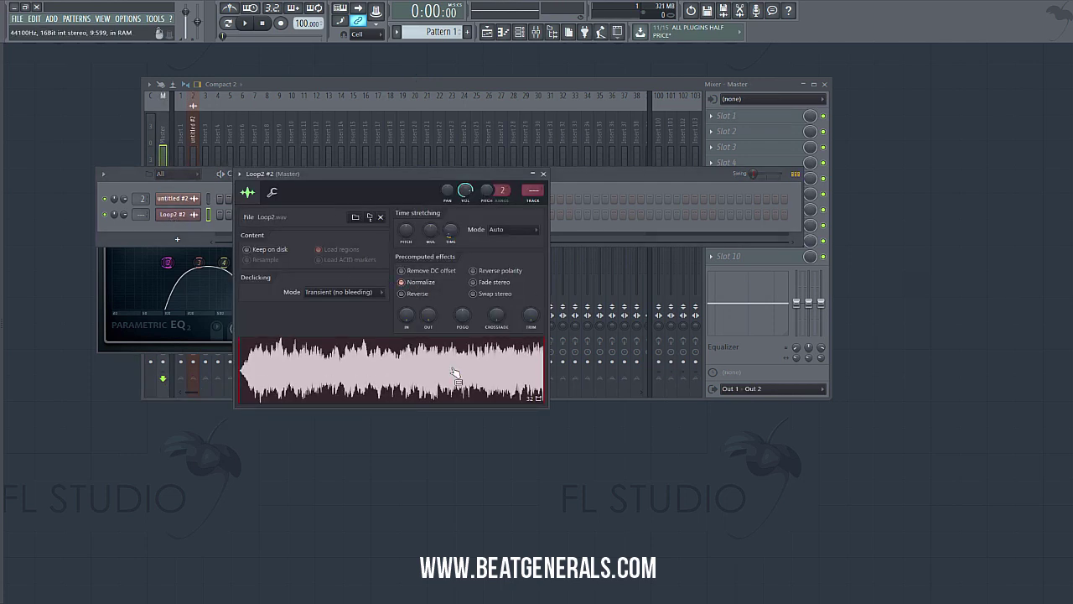
click(486, 32)
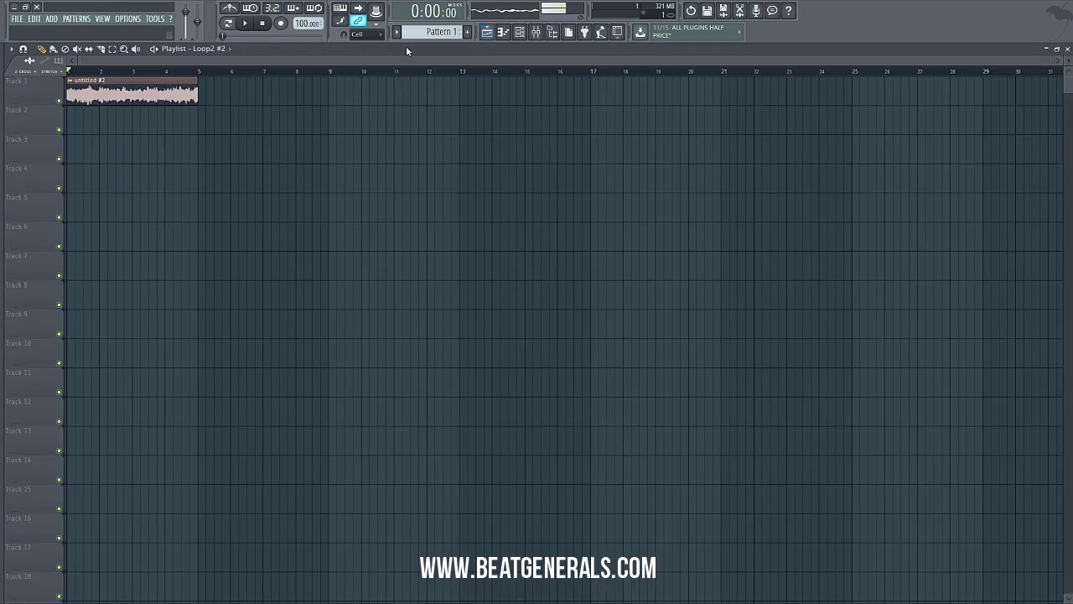
key(F6)
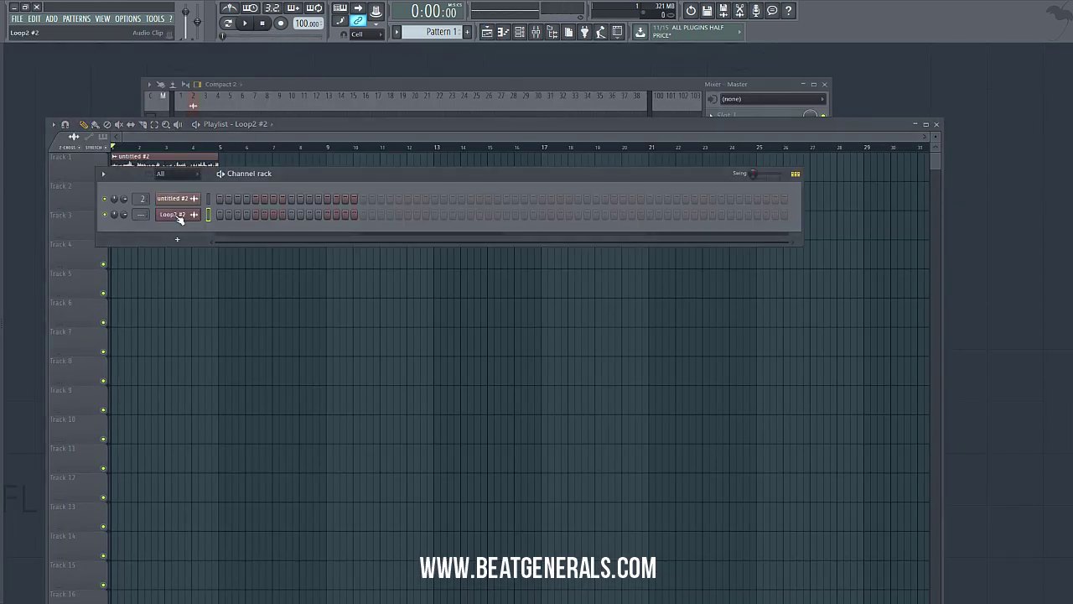
click(172, 213)
click(415, 295)
Step: Set Loop2 #2's time stretching mode to e2 generic and choose a preset for its stretch time
click(513, 229)
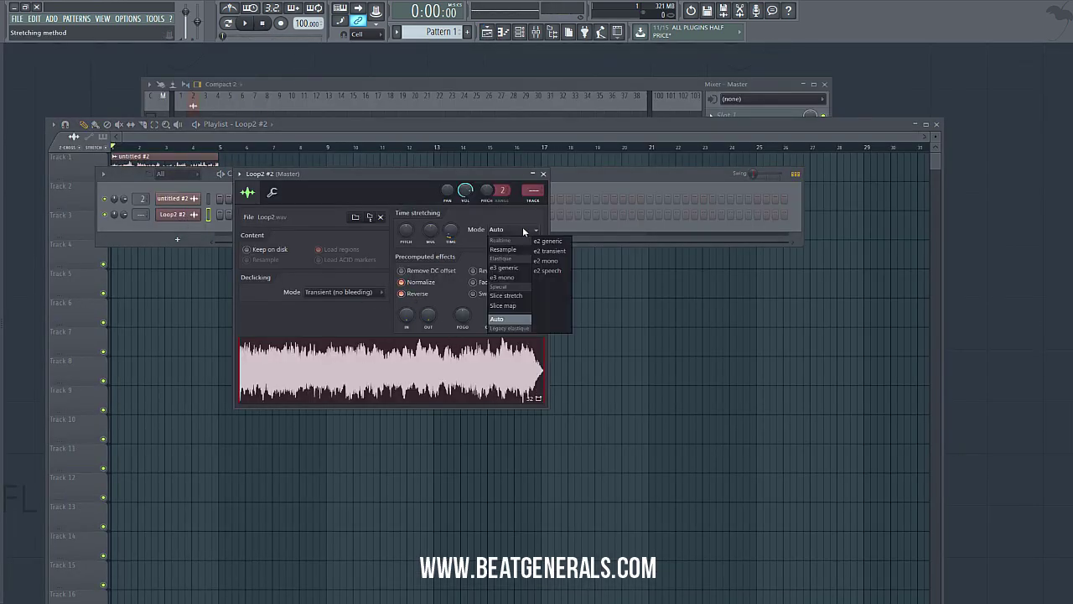
click(540, 265)
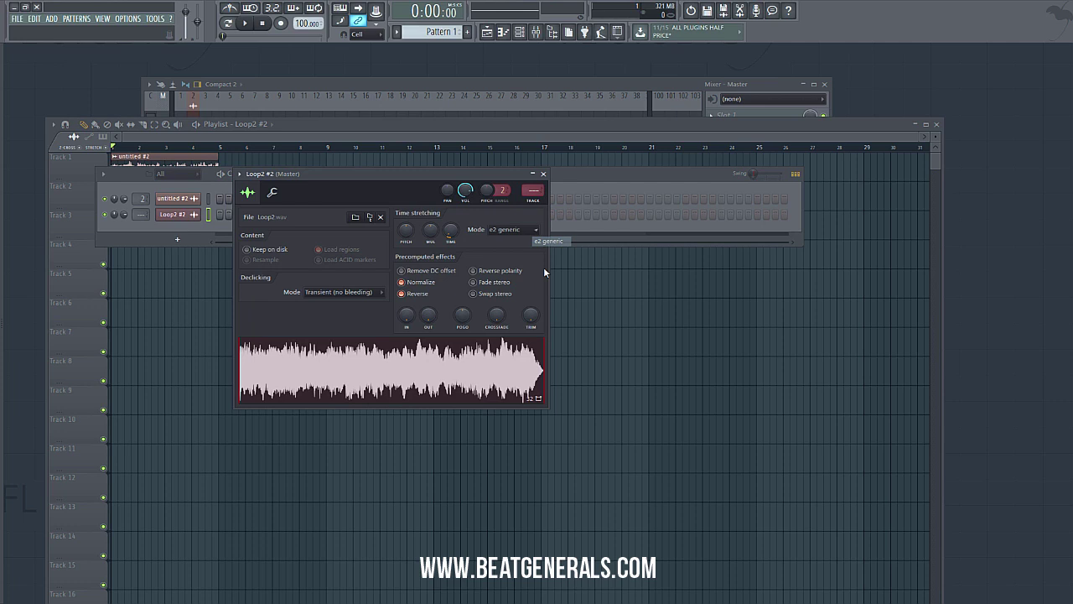
right_click(454, 232)
click(475, 310)
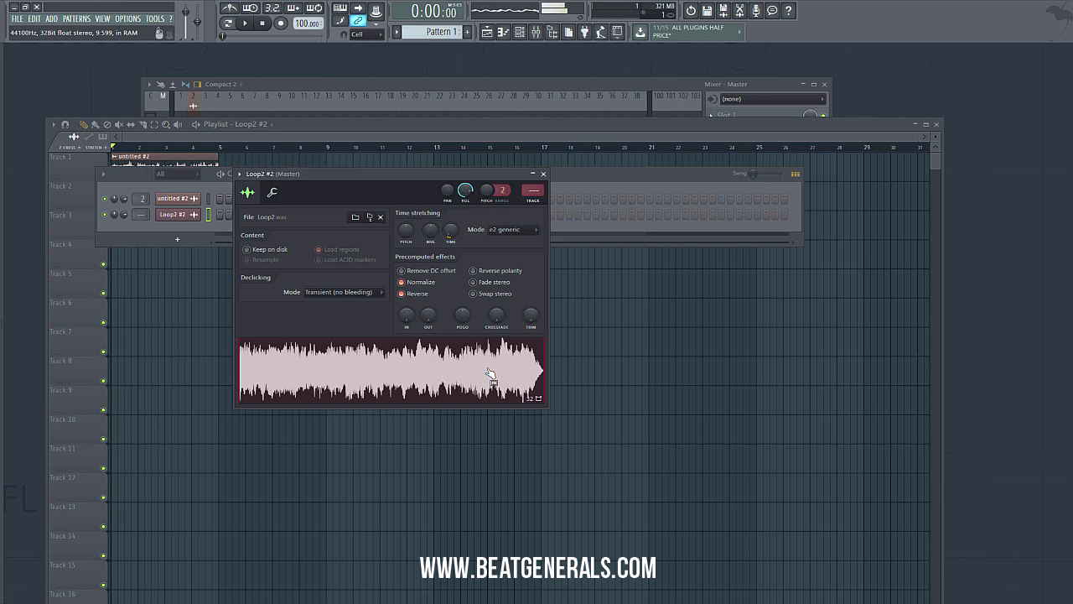
Step: Place the Loop2 #2 clip at bar 5 on Track 2 and route its channel to mixer track 2
drag(490, 373, 243, 183)
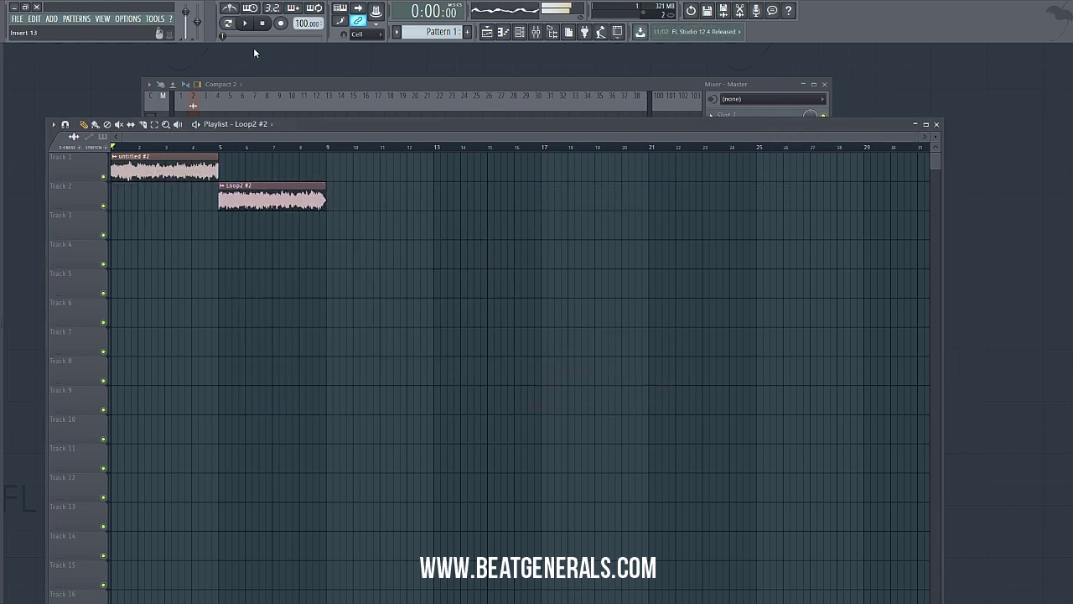
key(F6)
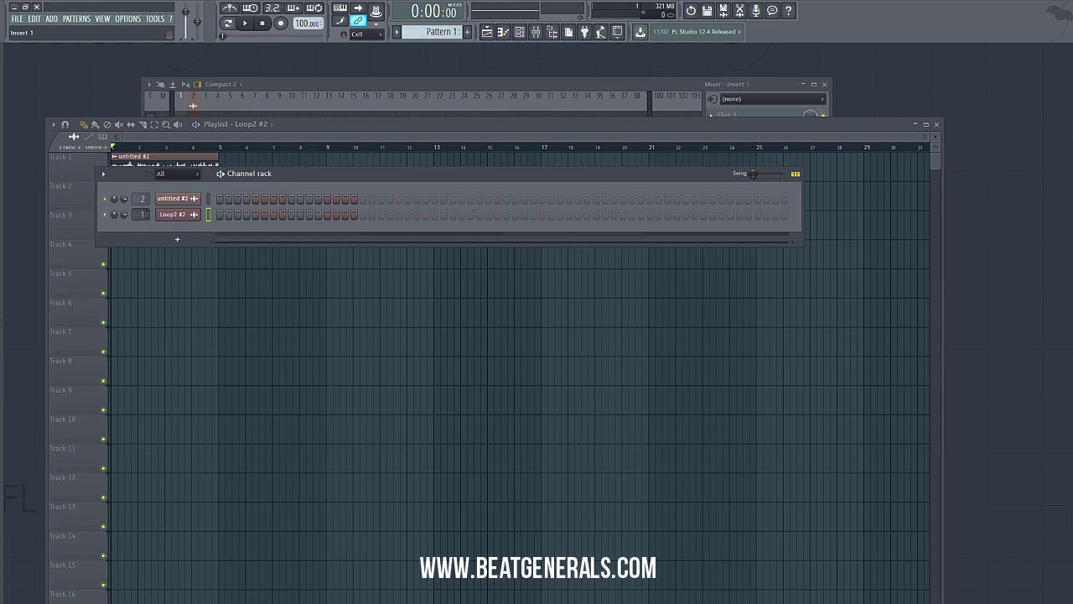
key(F6)
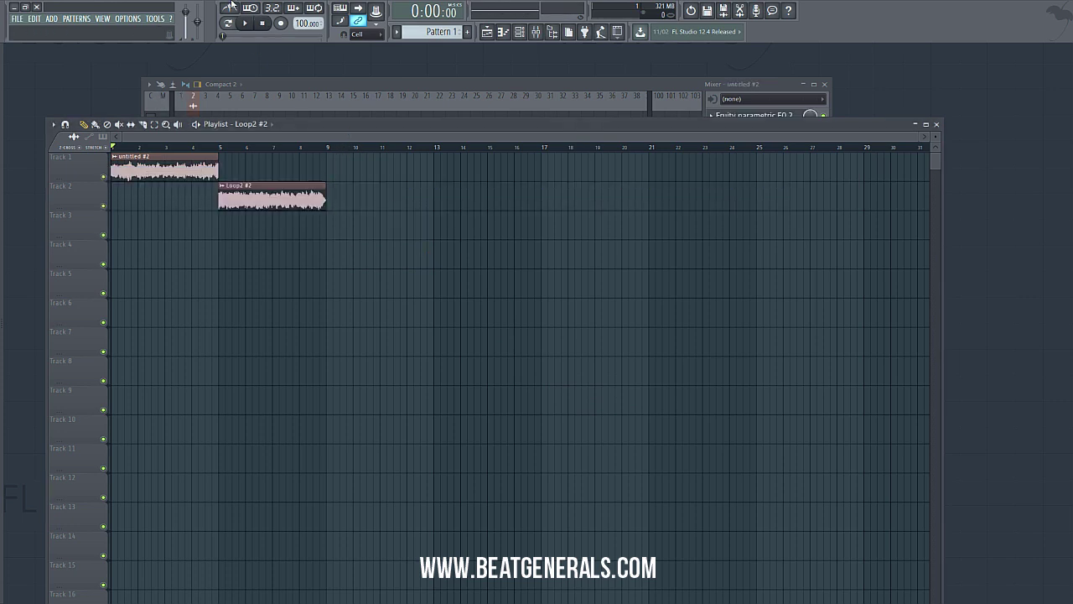
Step: Play the arrangement with the metronome on, and add a second Loop2 #2 clip at bar 9 on Track 2
click(230, 7)
click(246, 24)
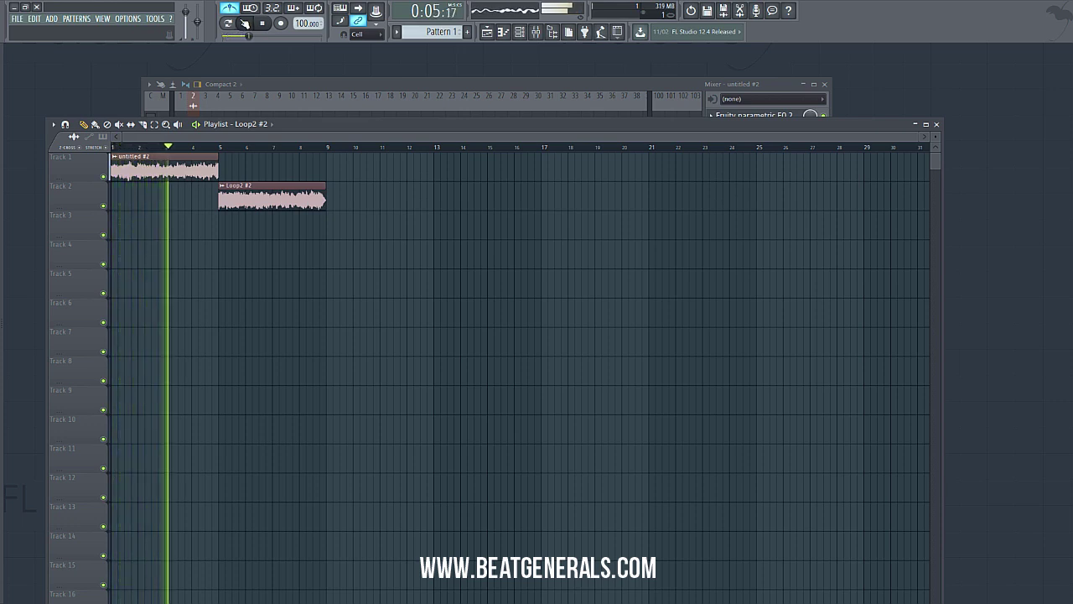
click(329, 198)
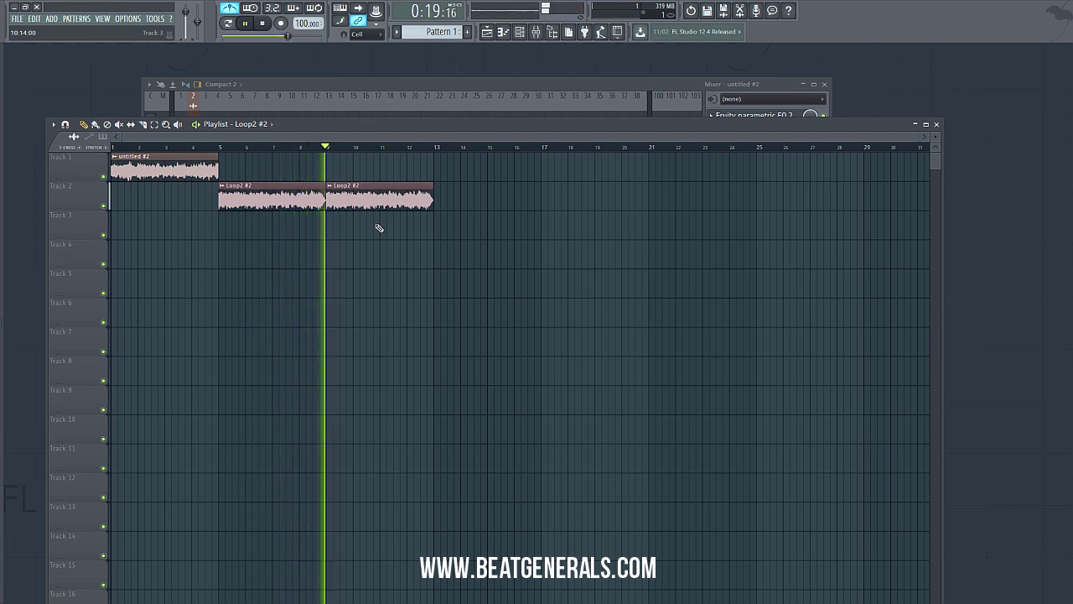
click(263, 25)
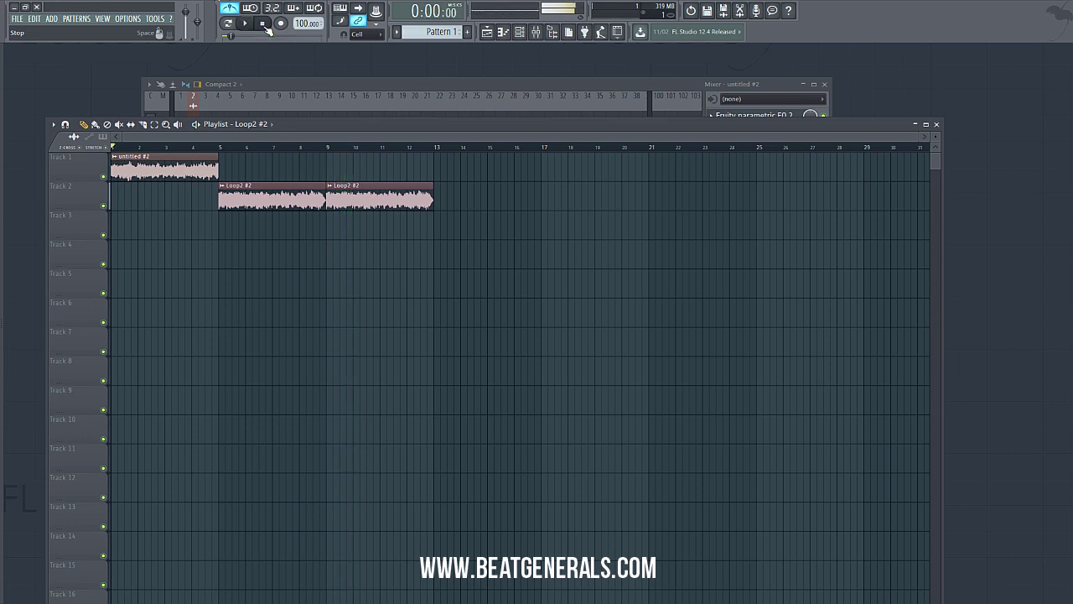
Step: Turn off Reverse for Loop2 #2, audition the sample forwards, and turn Reverse back on
double_click(384, 128)
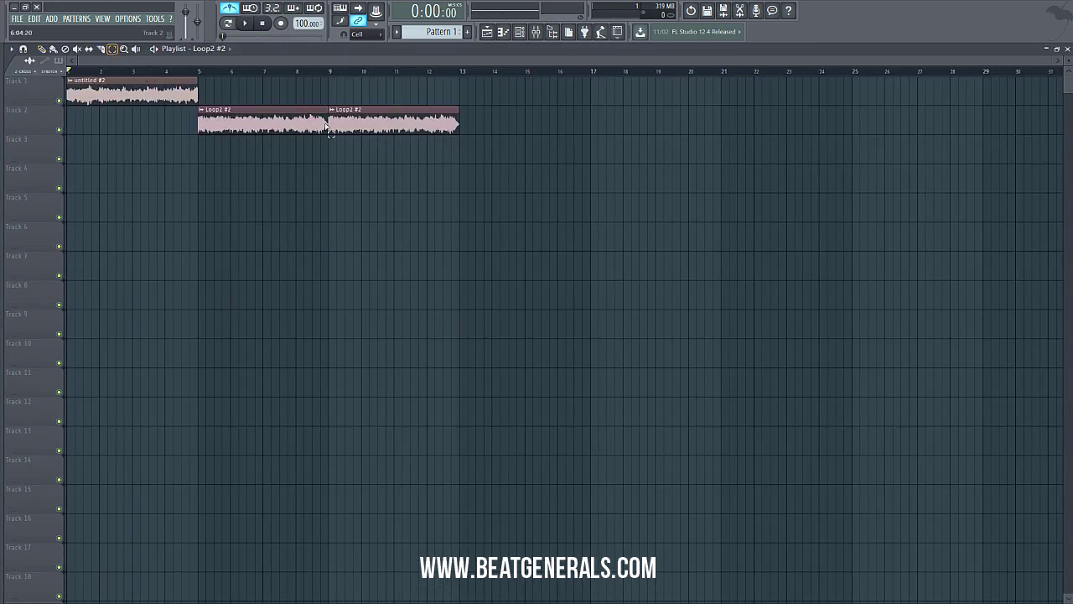
click(1067, 49)
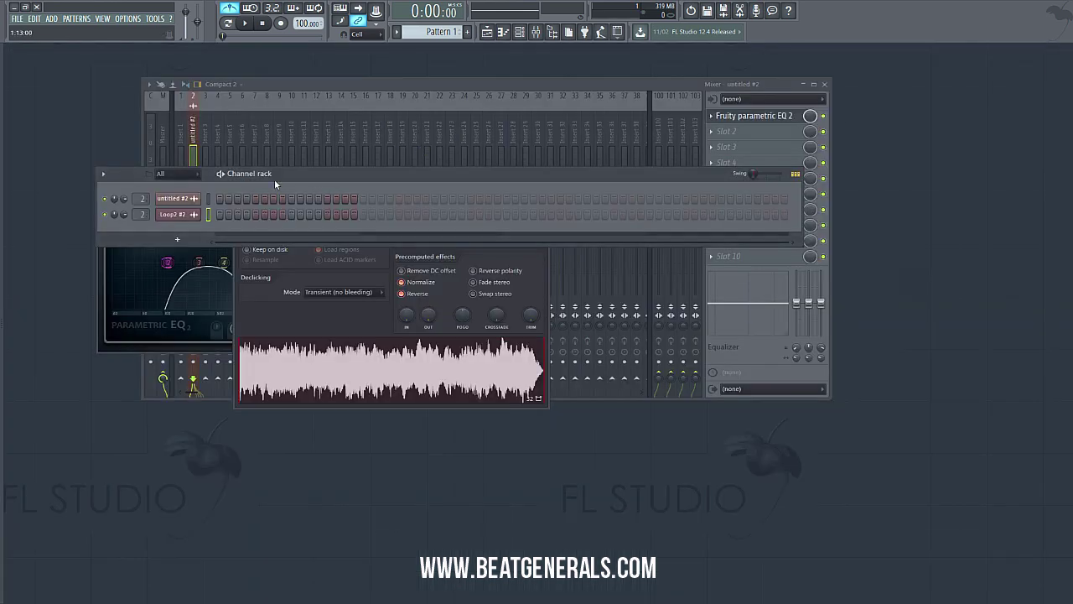
click(193, 216)
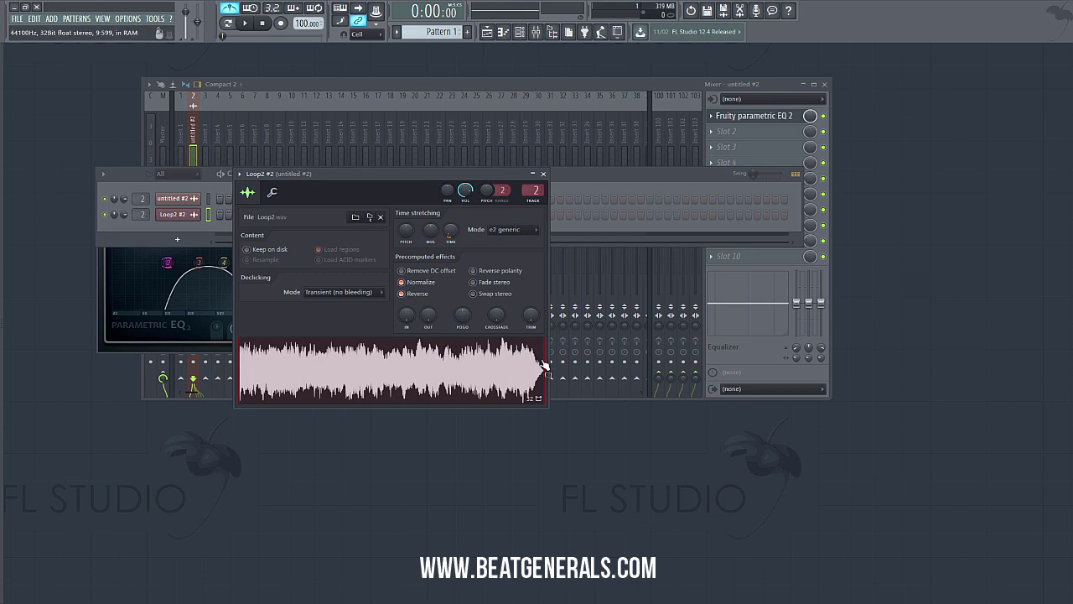
click(402, 293)
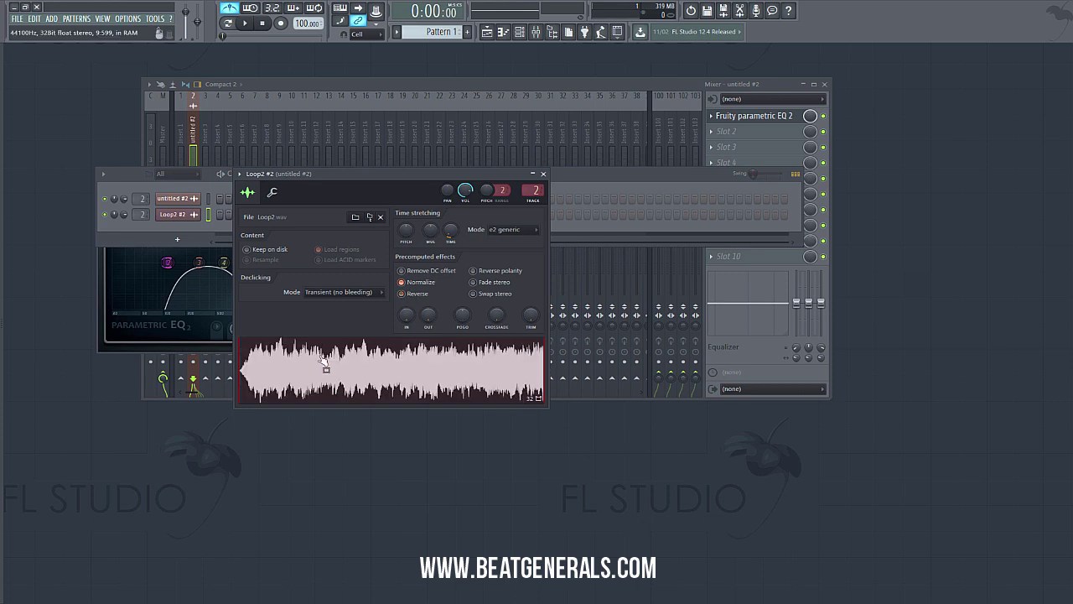
click(258, 359)
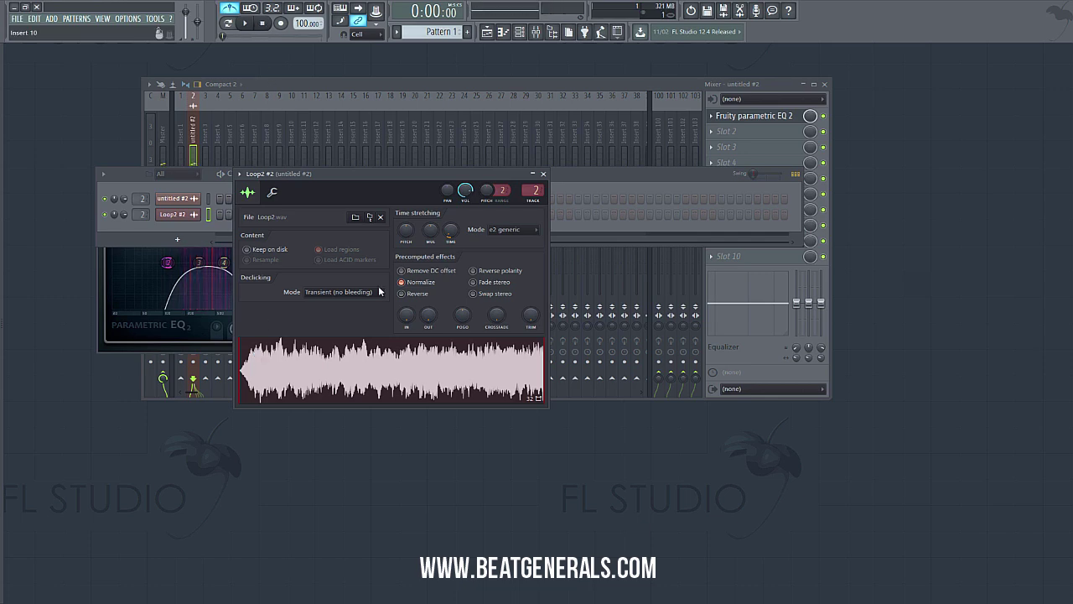
click(403, 294)
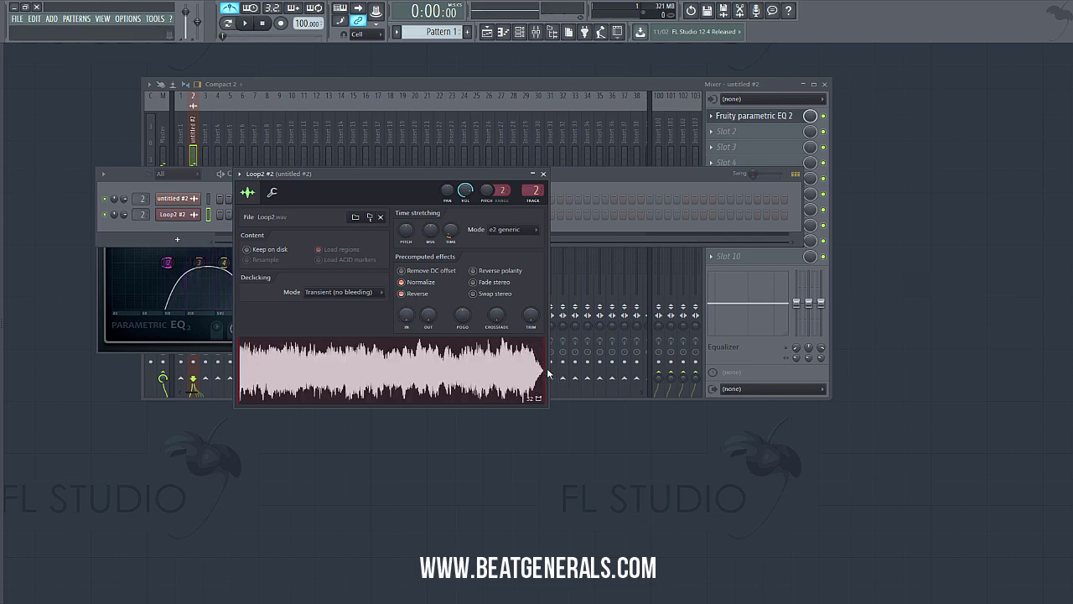
Step: Select bars 5 to 9 in the playlist timeline and play that range to check how the Loop2 #2 clip loops
click(486, 31)
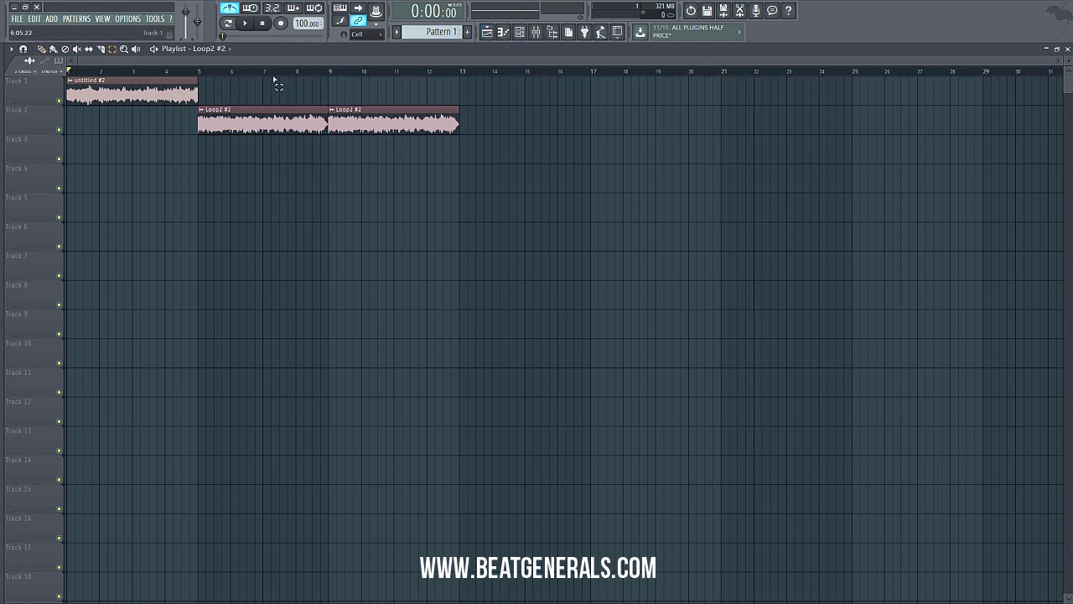
drag(327, 80, 198, 84)
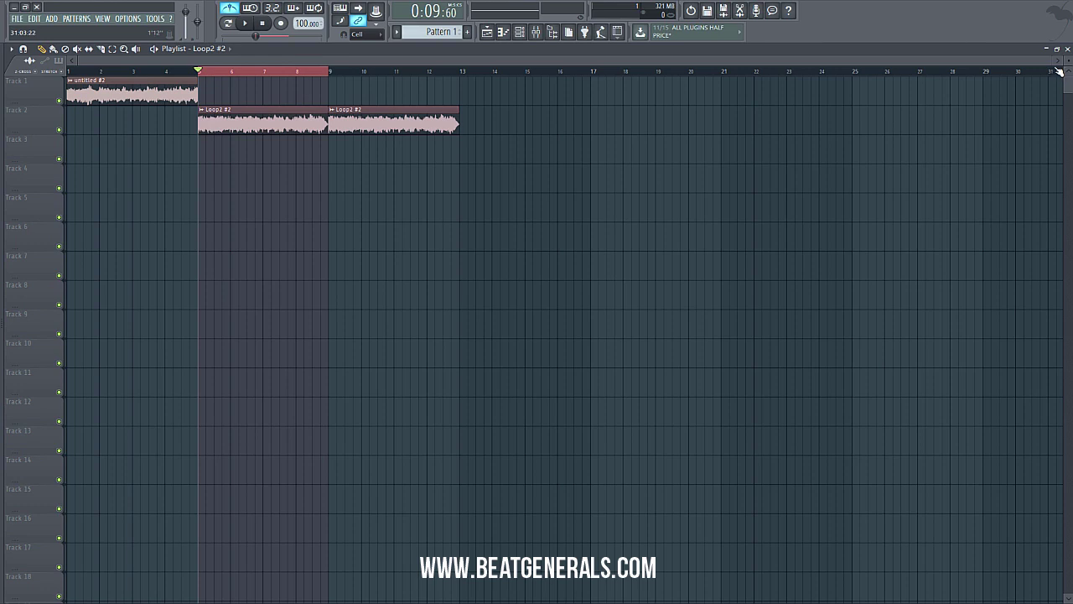
scroll(305, 53, up, 5)
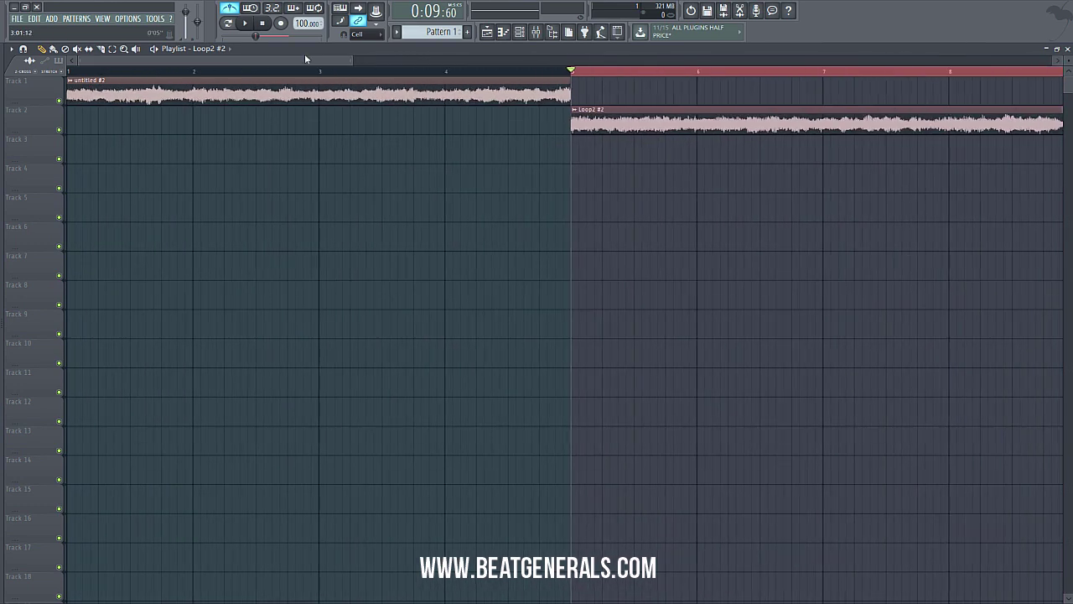
drag(305, 53, 565, 84)
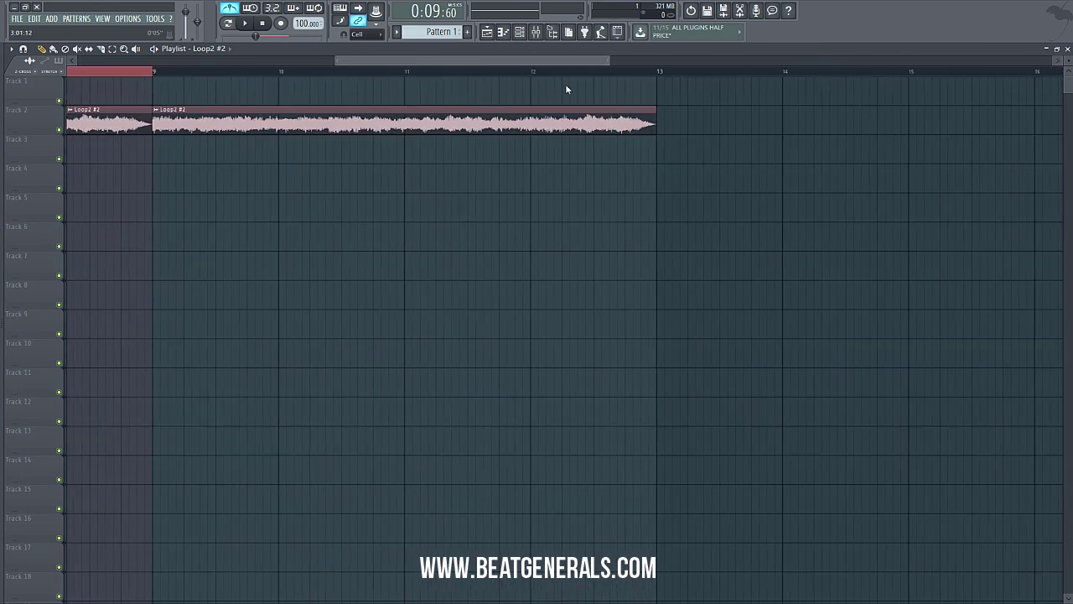
click(250, 25)
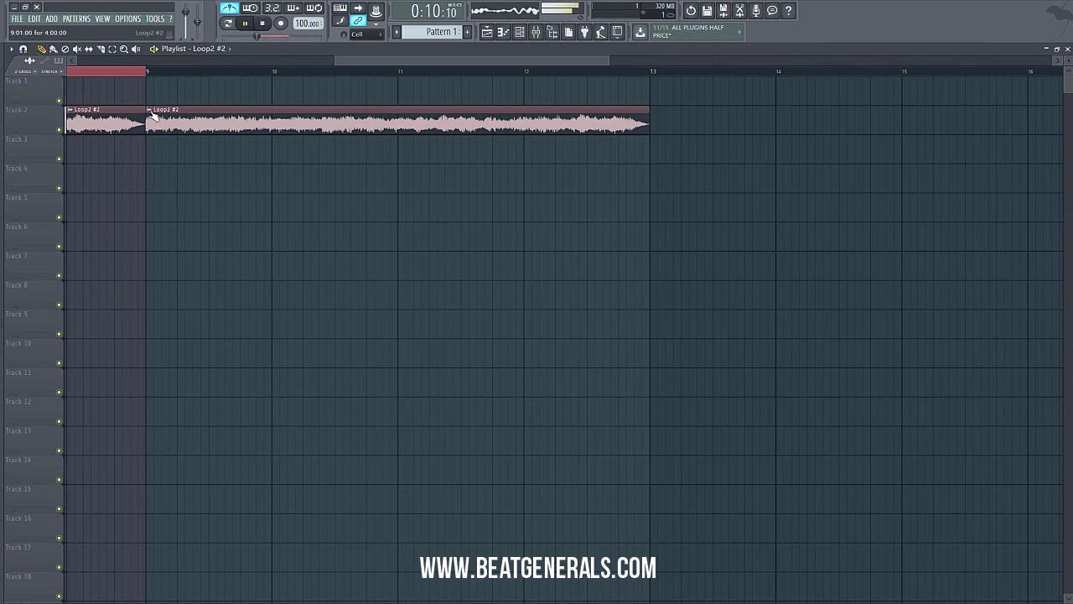
Step: Stretch the Loop2 #2 clips to a length of 4:01:00 and trim their excess at bars 9 and 13
drag(140, 119, 147, 120)
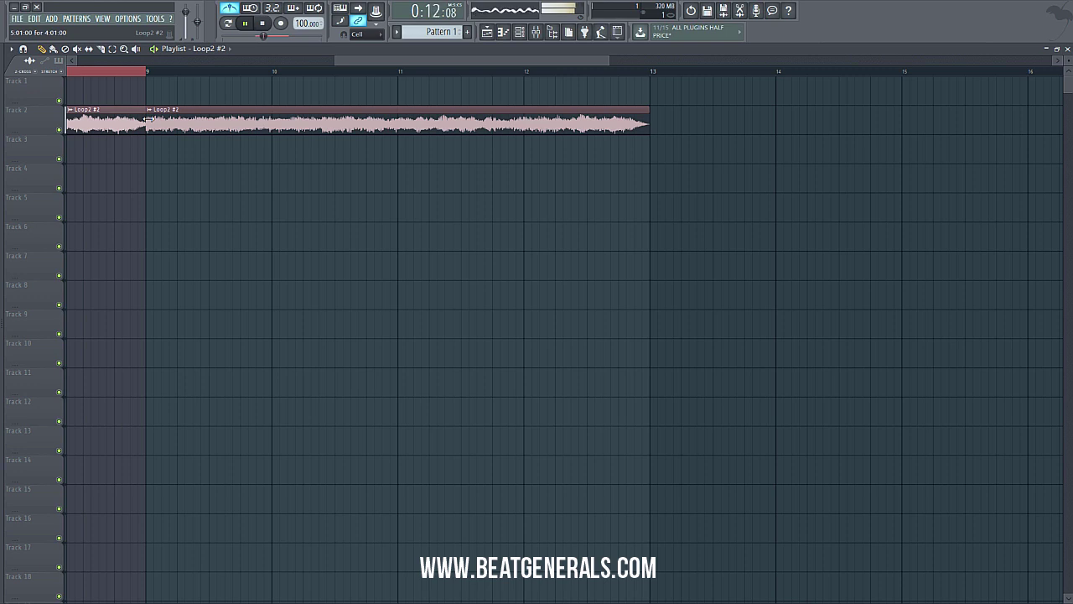
click(147, 120)
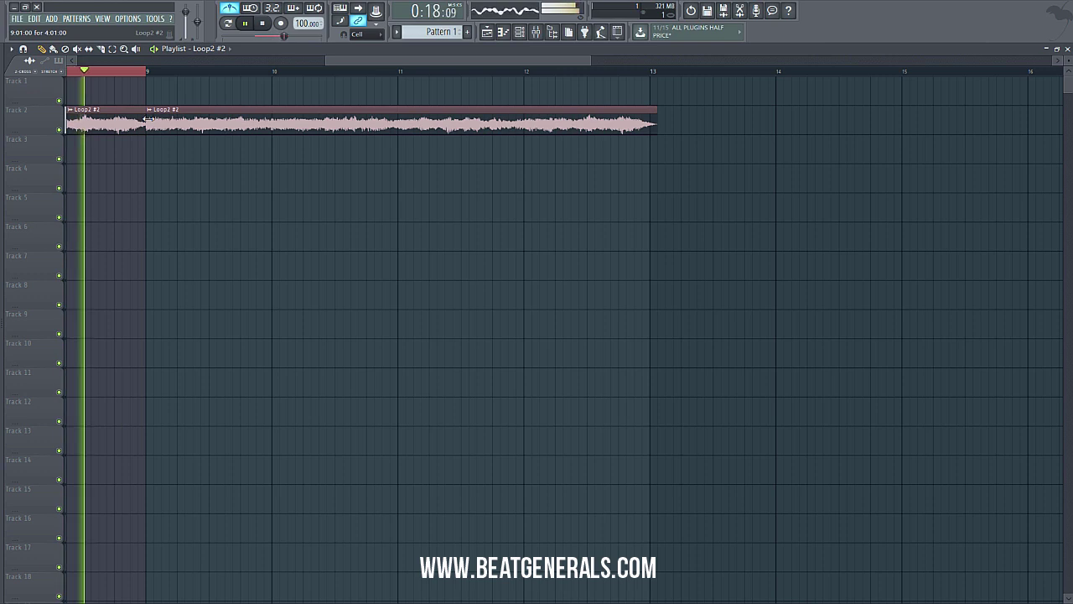
key(c)
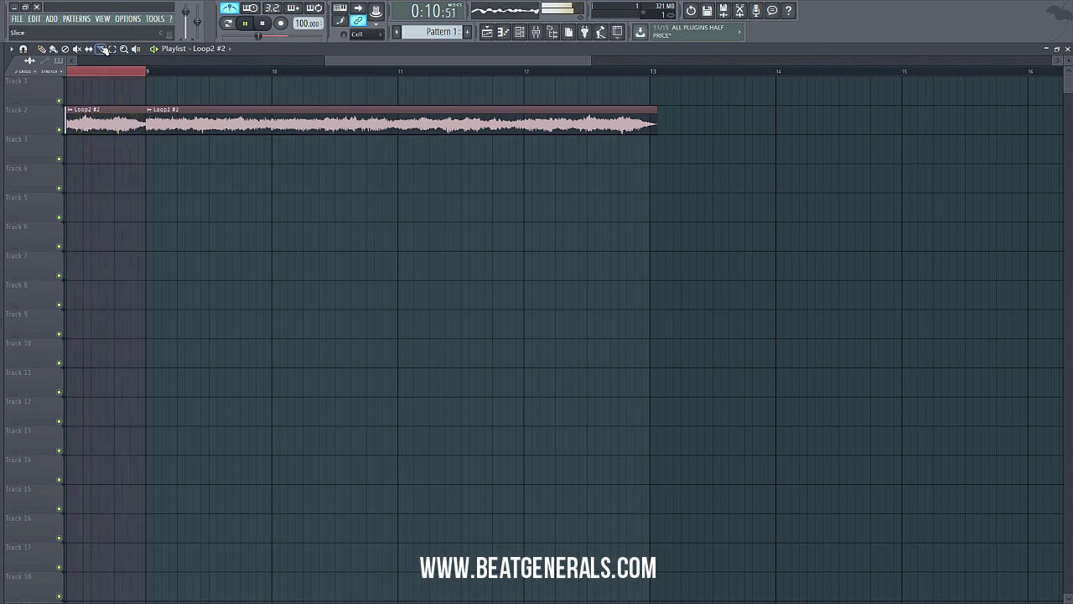
drag(156, 92, 165, 153)
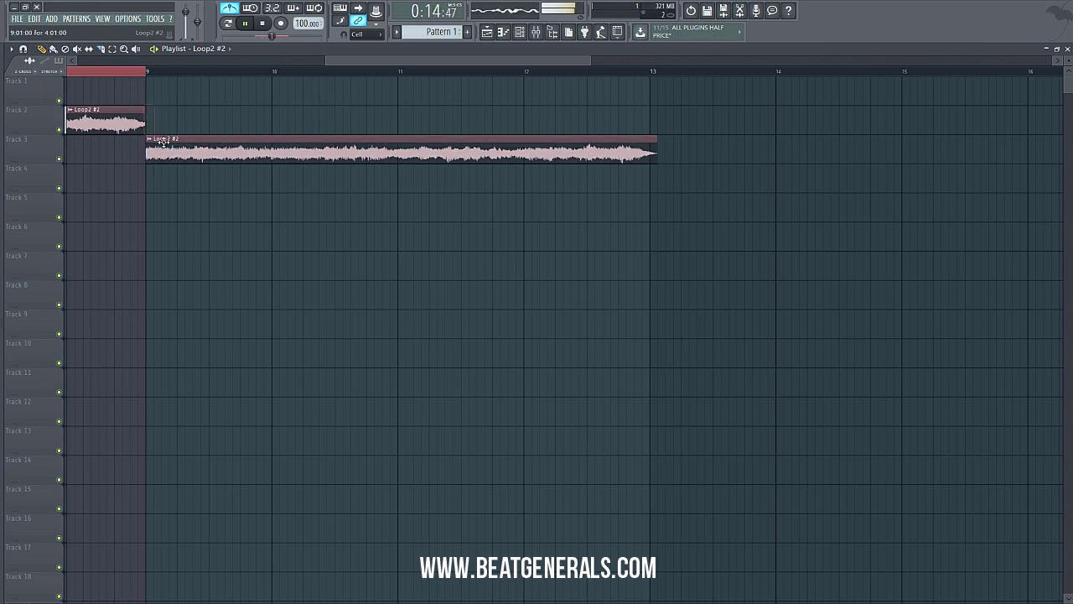
drag(155, 114, 156, 109)
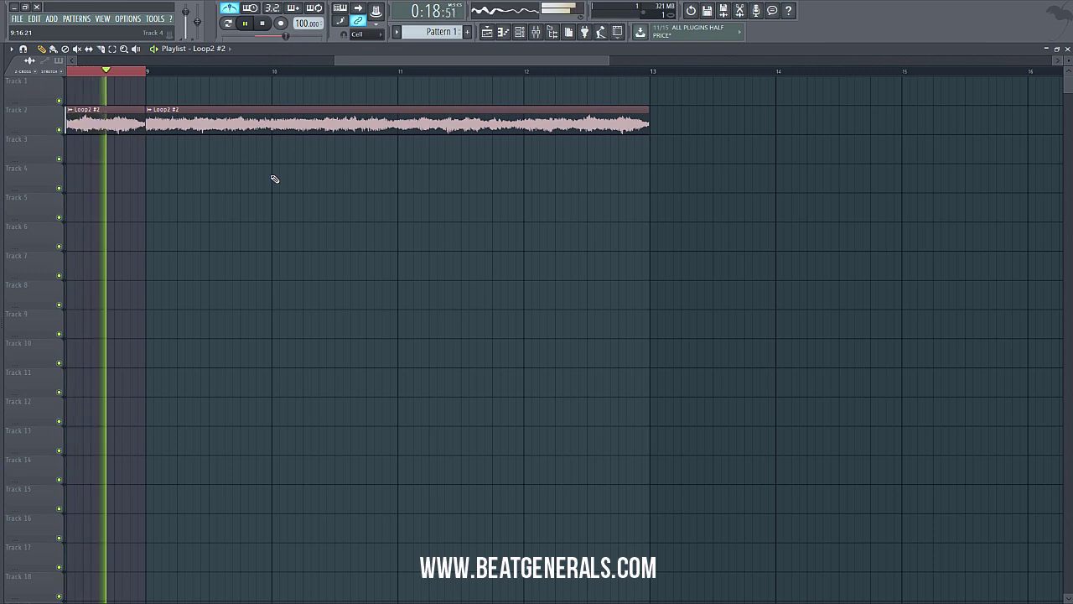
Step: Stretch the first Loop2 #2 clip slightly past bar 9, trim it back to bar 9, and replace the second clip with a matching copy
right_click(161, 128)
drag(147, 124, 153, 123)
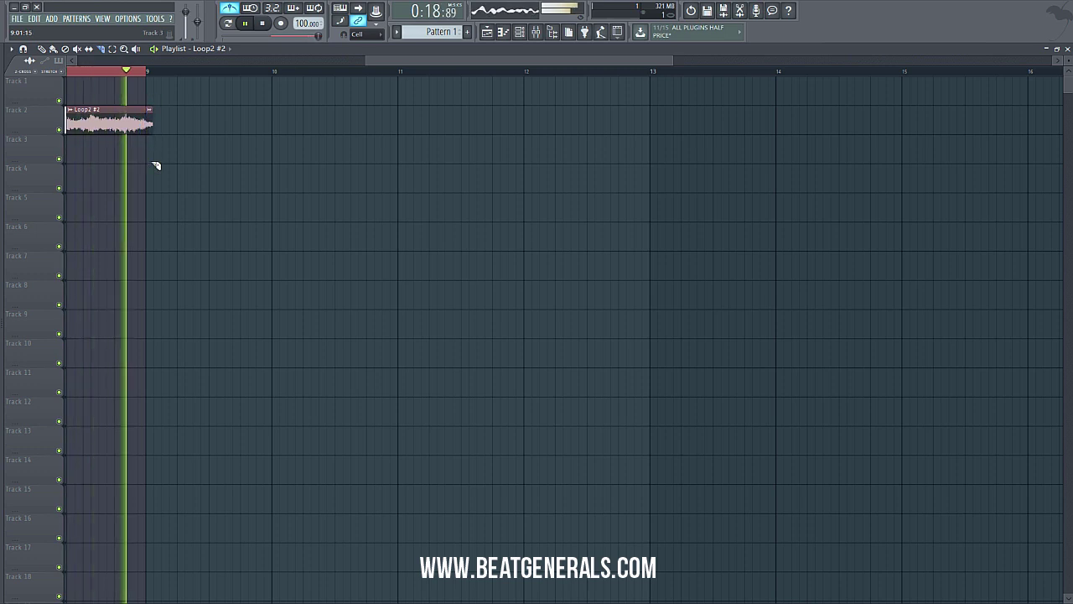
key(p)
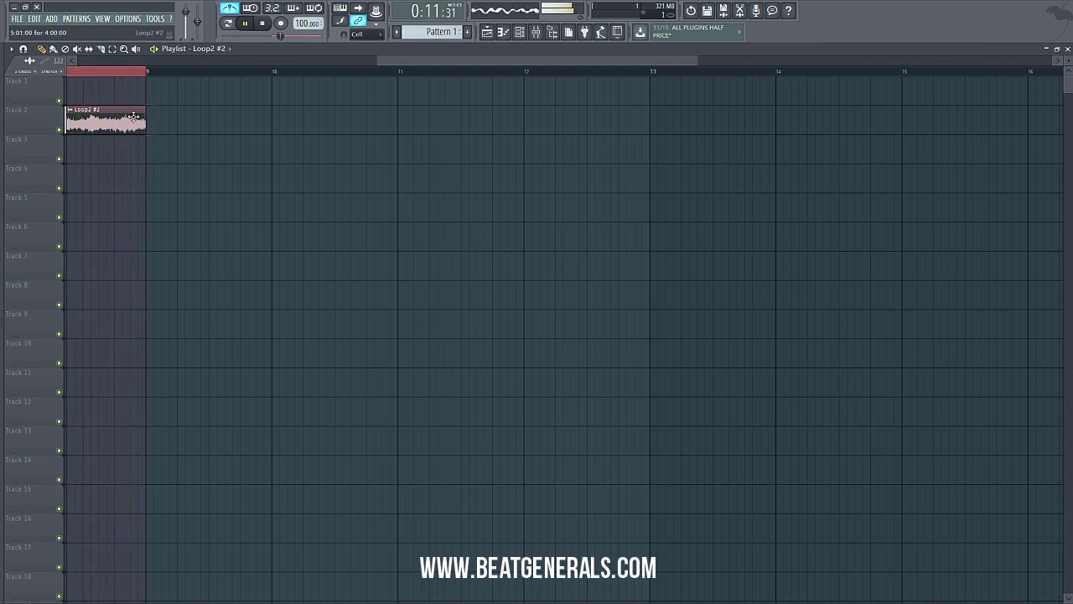
click(156, 124)
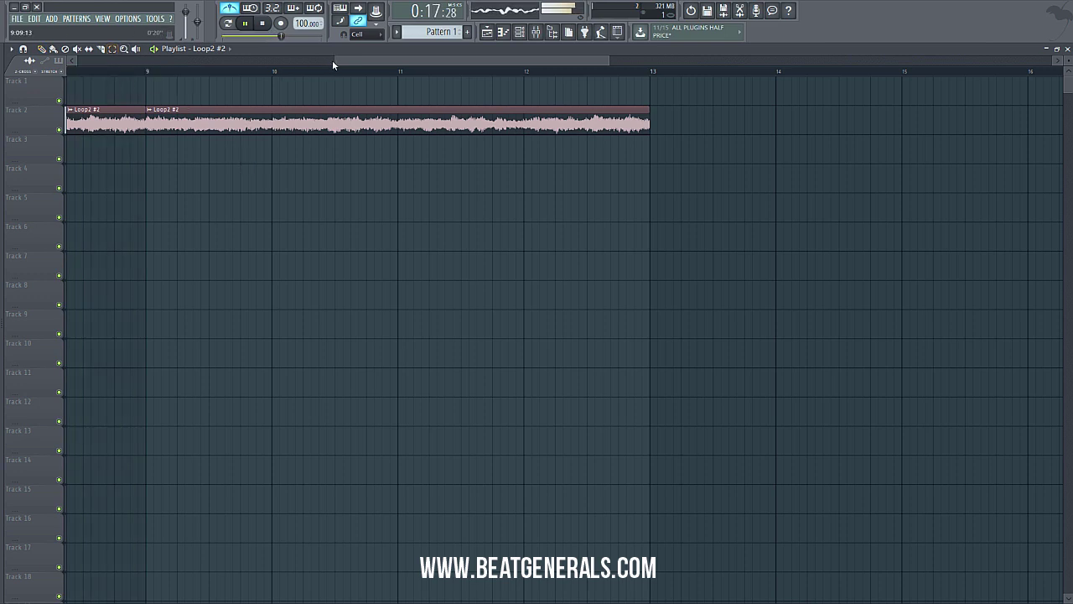
Step: Play the arrangement through the join between the two Loop2 #2 clips to check the loop
scroll(149, 79, down, 3)
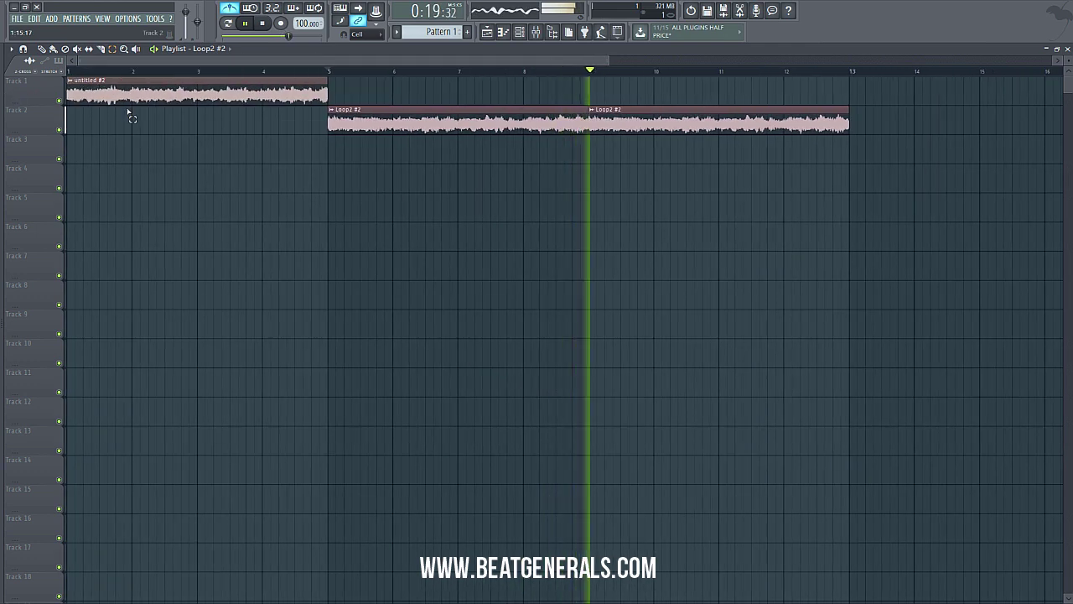
key(space)
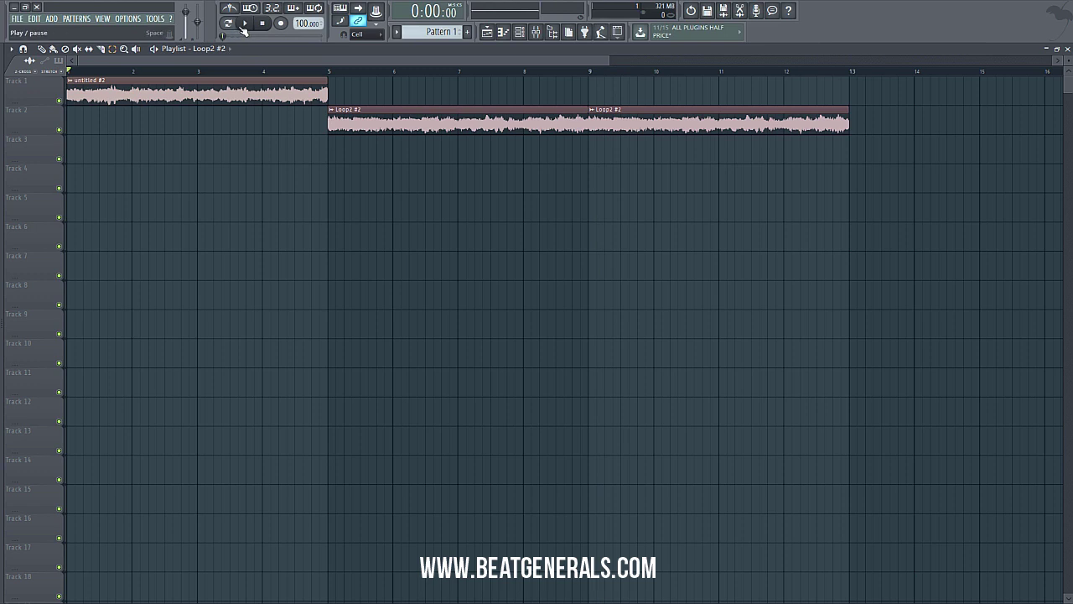
click(245, 24)
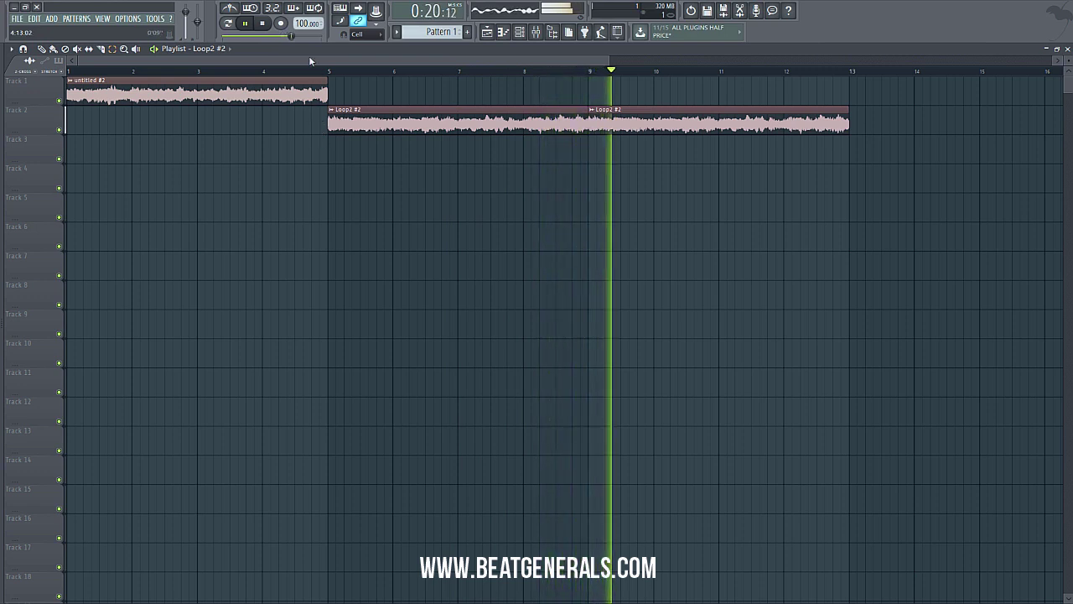
key(space)
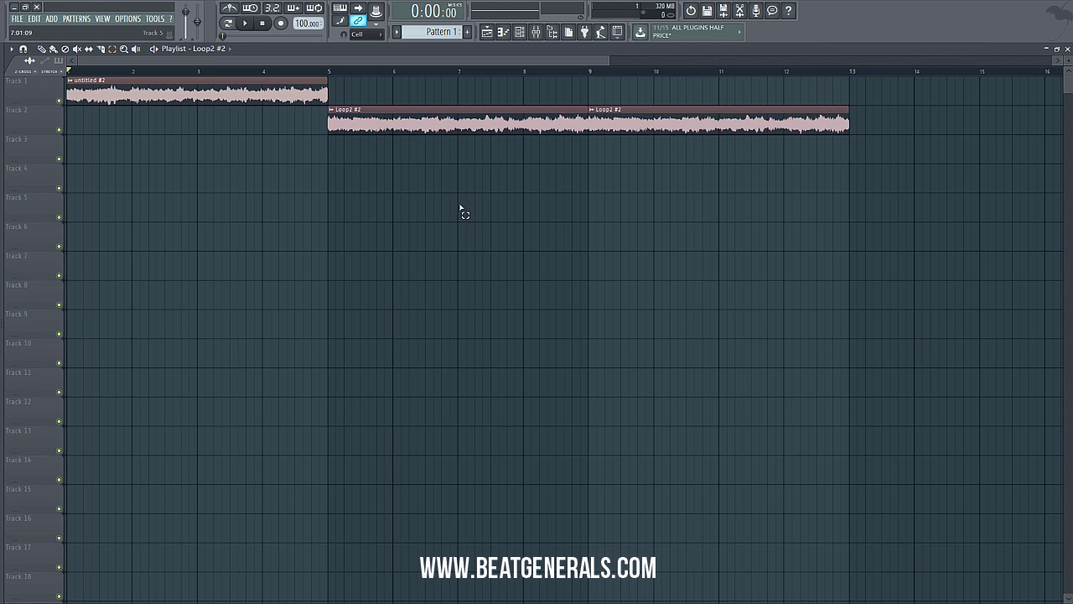
Step: Move the playback position to bar 5 and place Pattern 1 clips on Track 3 at bars 5 and 9 under the Loop2 #2 clips
drag(851, 76, 329, 74)
double_click(334, 76)
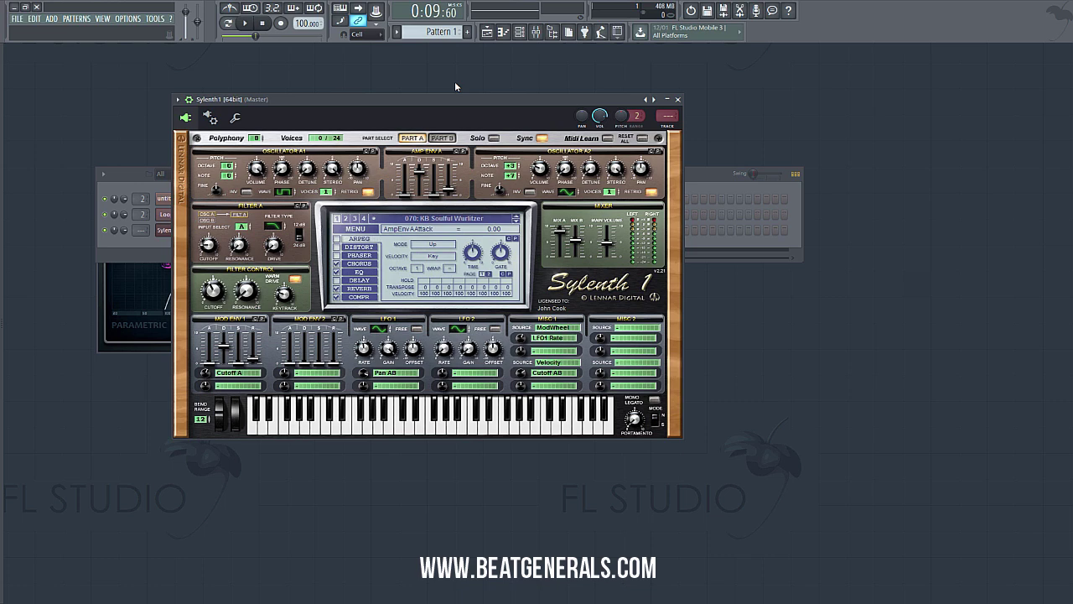
key(F6)
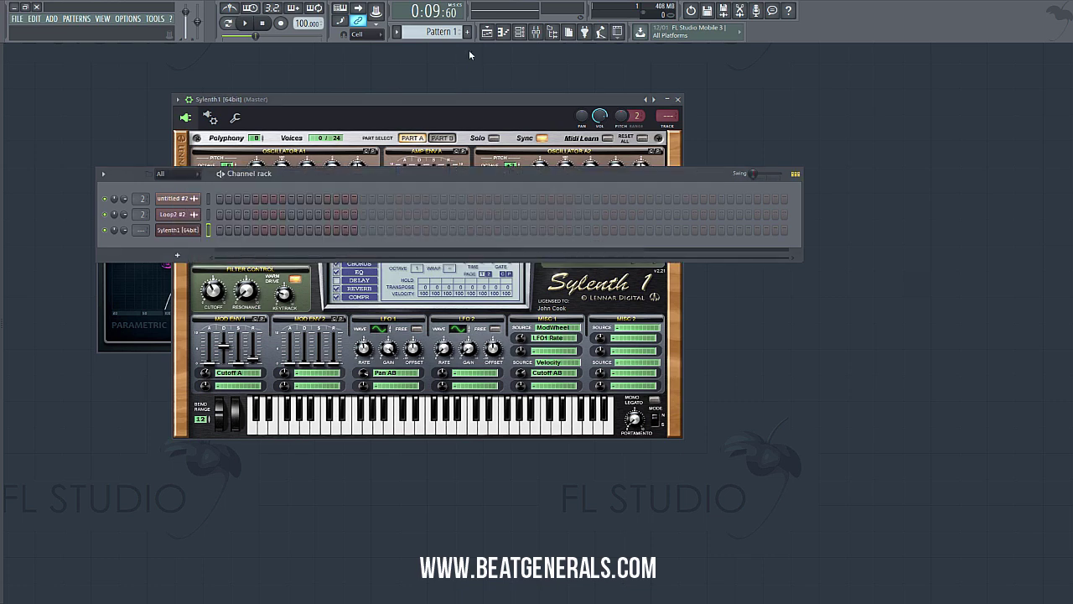
key(F5)
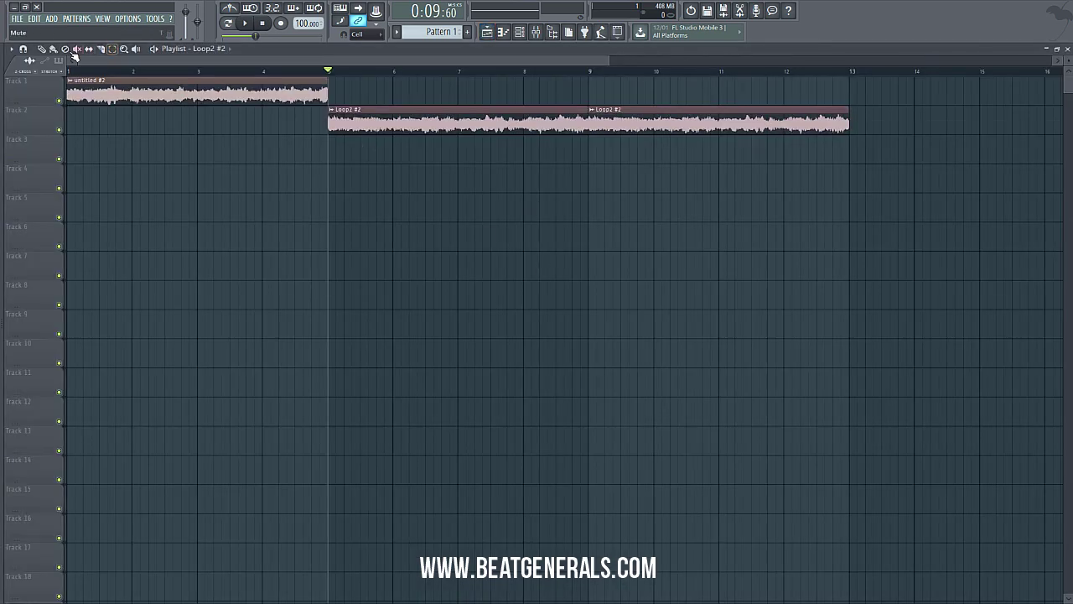
click(335, 161)
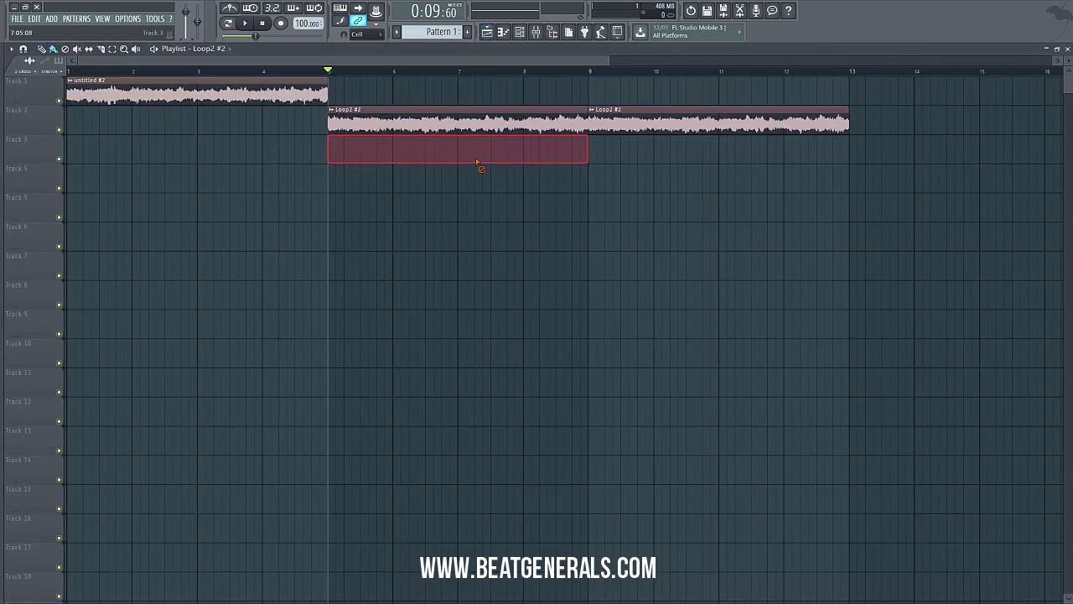
scroll(436, 31, down, 1)
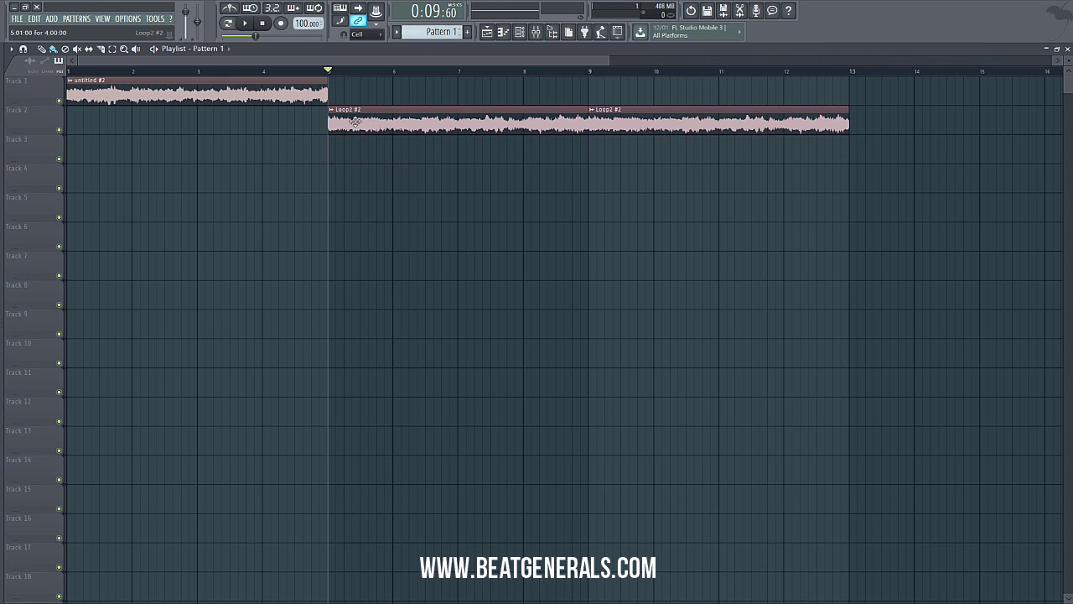
mouse_move(377, 153)
mouse_down()
mouse_move(582, 175)
mouse_move(574, 160)
mouse_up()
right_click(411, 153)
click(615, 157)
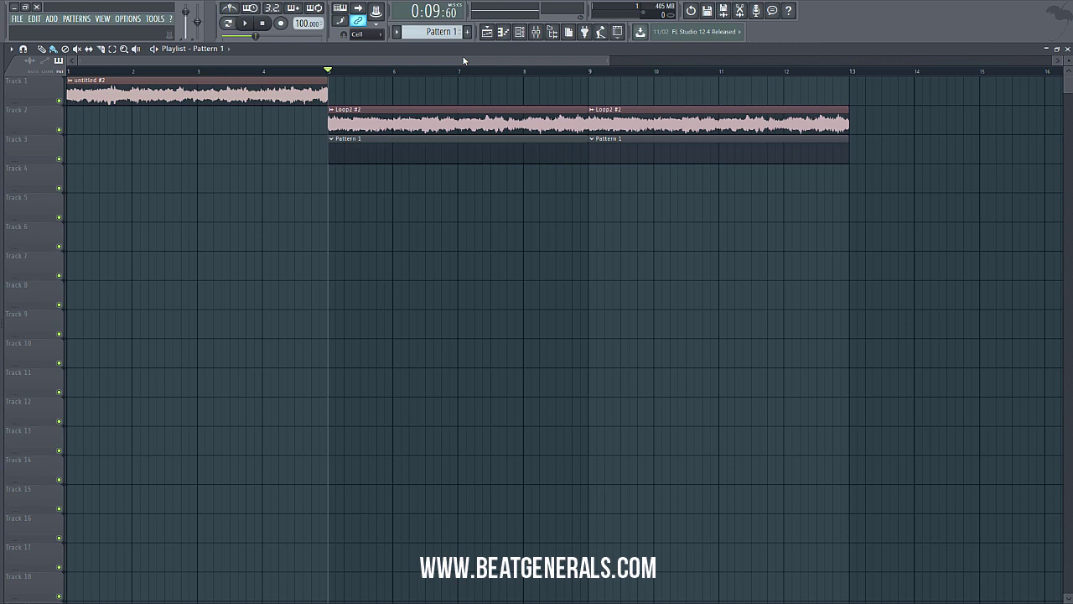
Step: Close the playlist and open the piano roll of the Sylenth1 channel for Pattern 1
click(1067, 49)
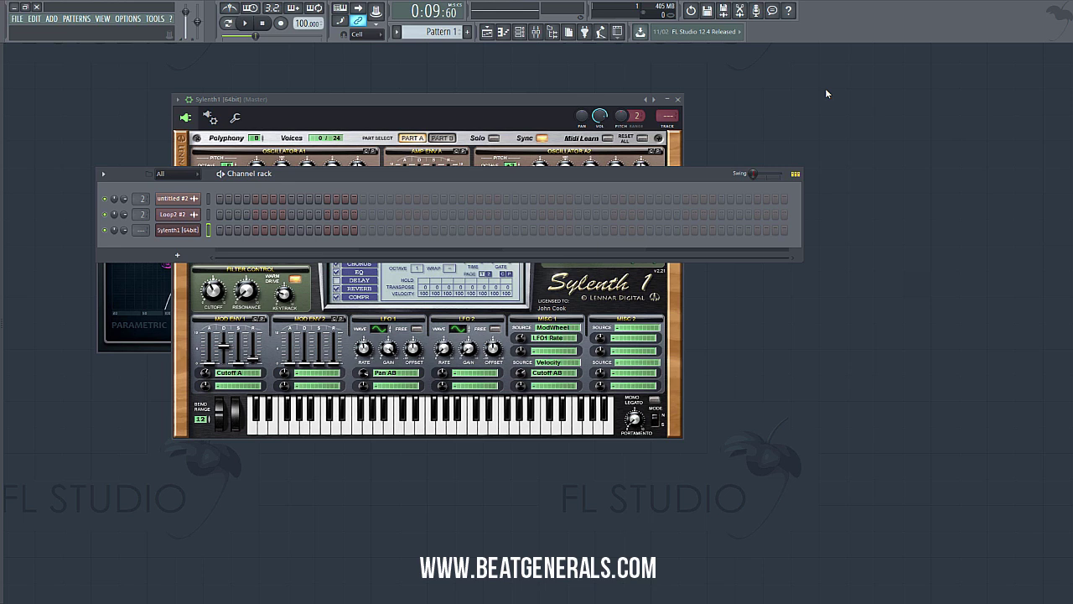
click(572, 97)
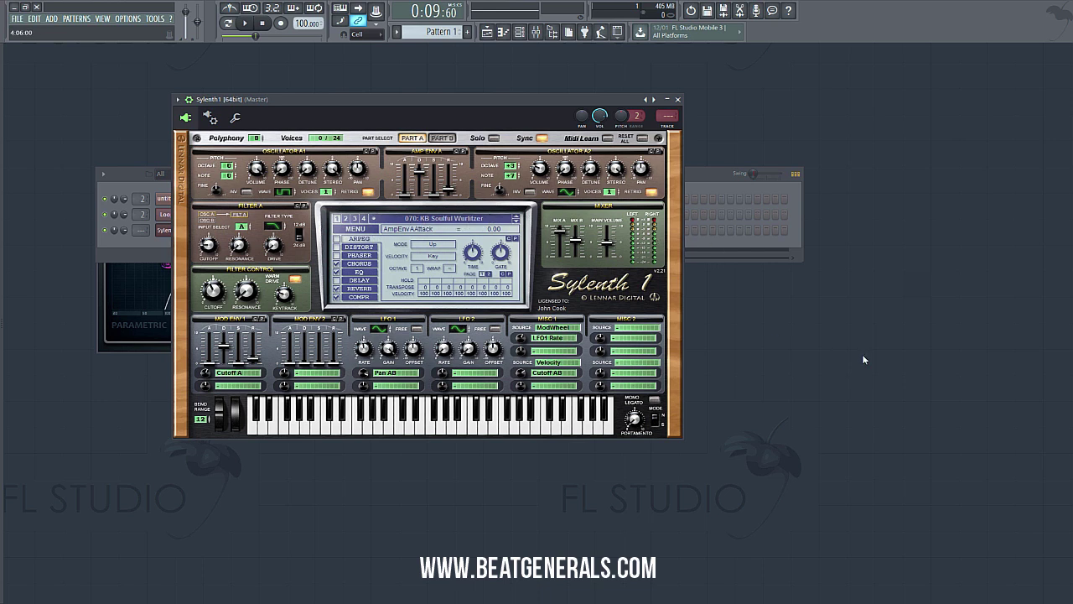
key(F6)
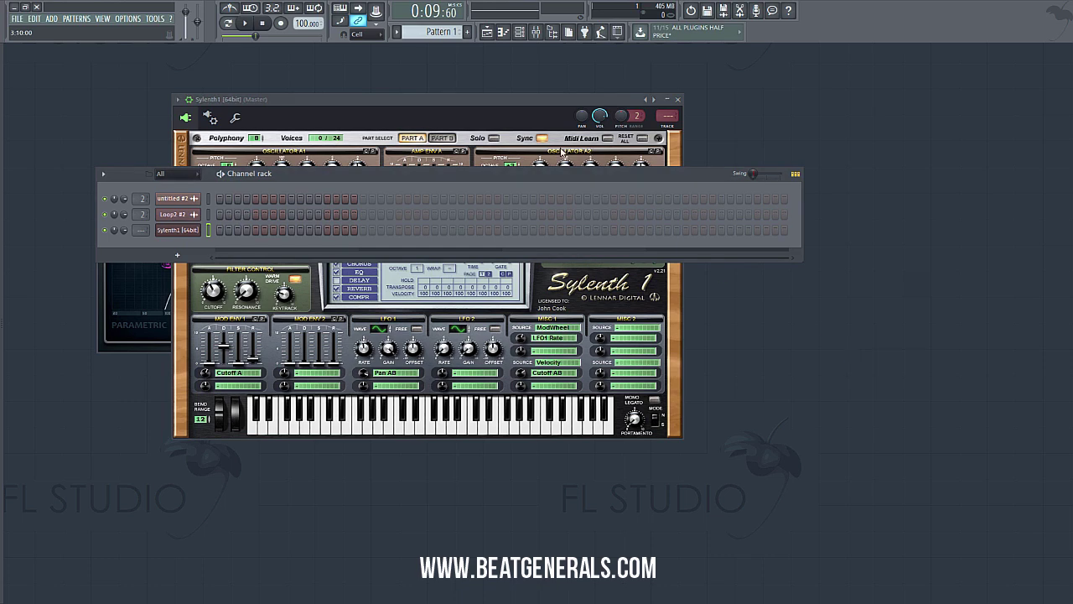
right_click(193, 230)
click(220, 230)
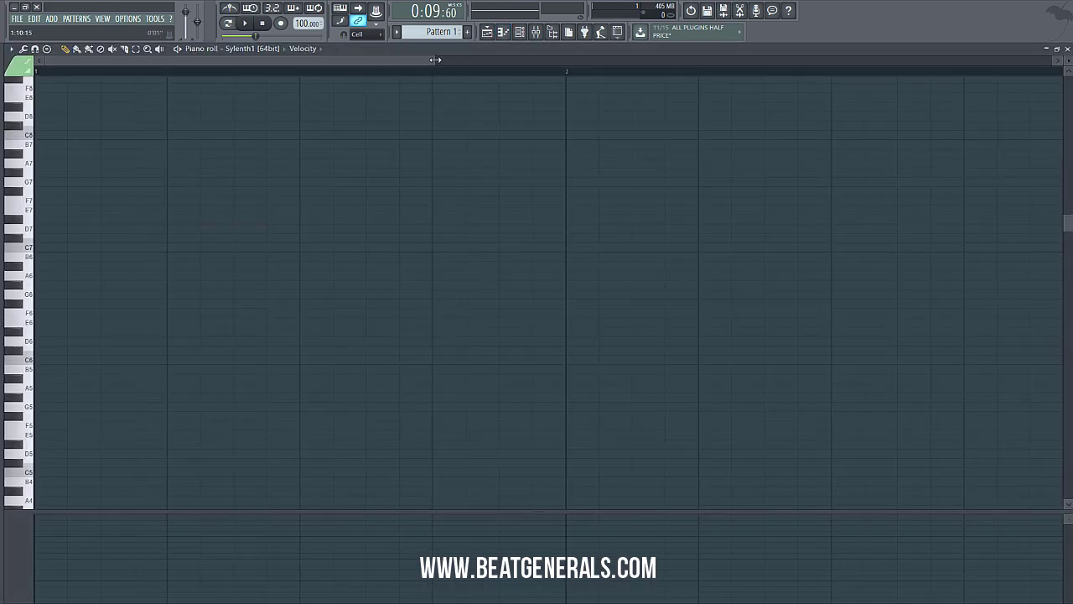
Step: Draw a one-bar chord of E4, G#4, B4 and C#5 in bar 1 of the Sylenth1 piano roll
drag(435, 59, 746, 130)
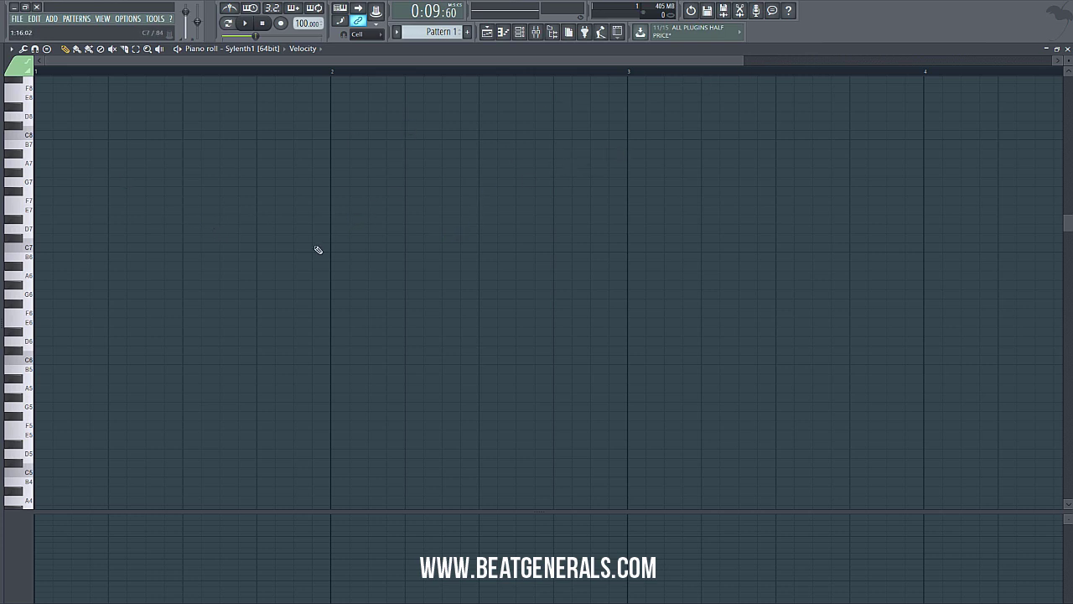
scroll(136, 408, down, 6)
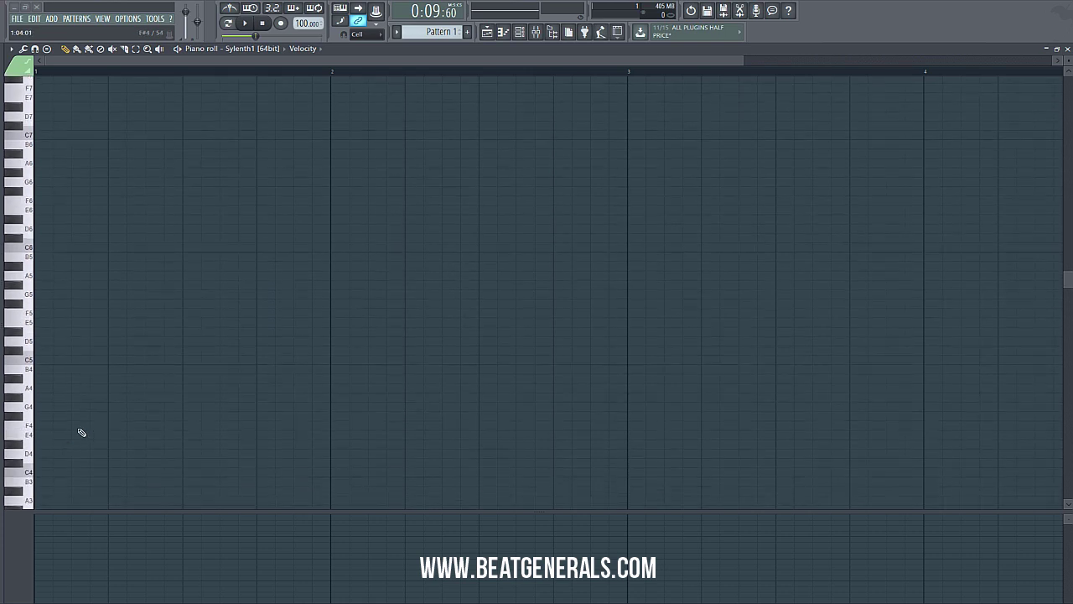
mouse_move(81, 431)
mouse_down()
mouse_move(52, 437)
mouse_move(333, 462)
mouse_up()
click(72, 437)
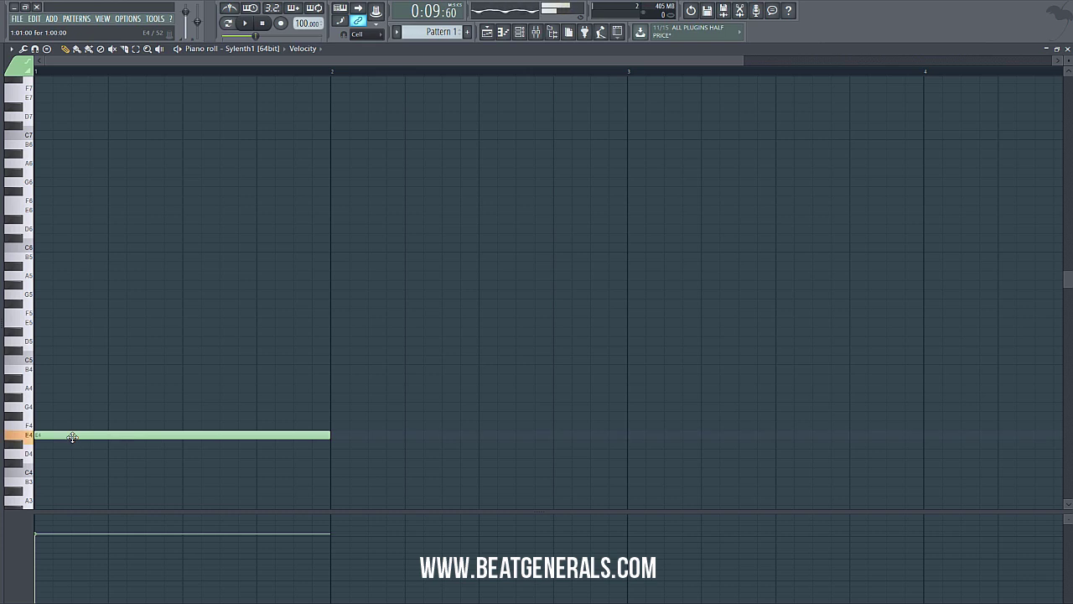
click(48, 394)
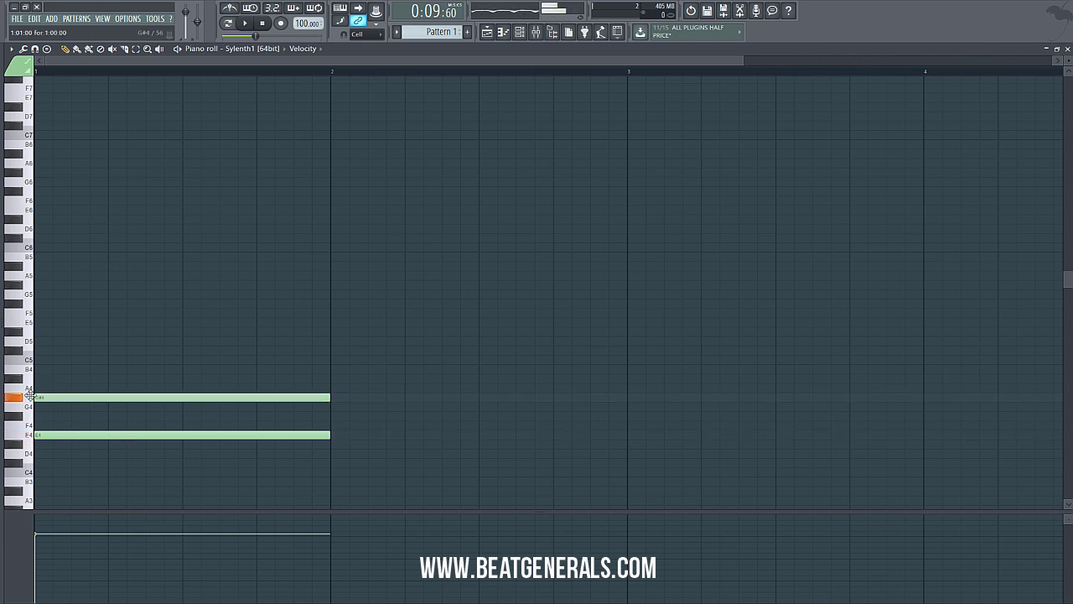
drag(60, 370, 37, 369)
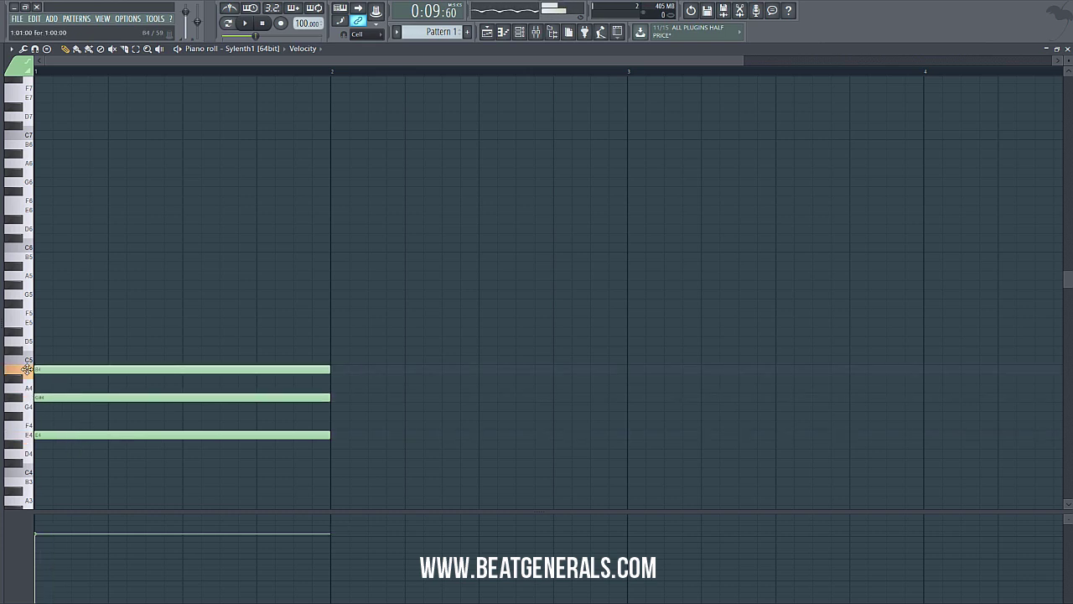
click(81, 352)
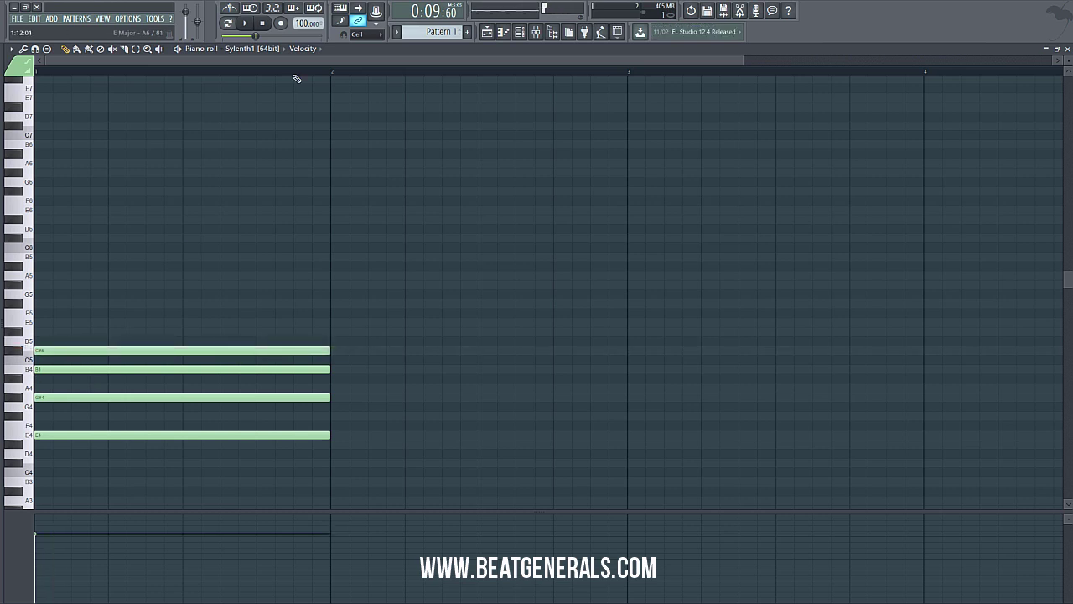
Step: Play Pattern 1 from the start to audition the first chord
click(262, 24)
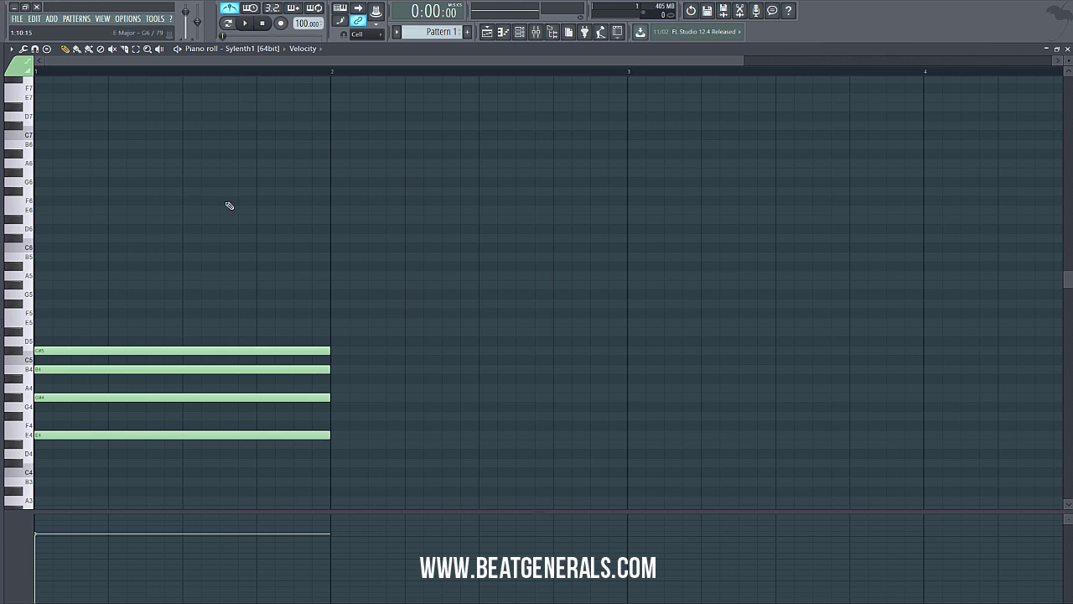
click(244, 24)
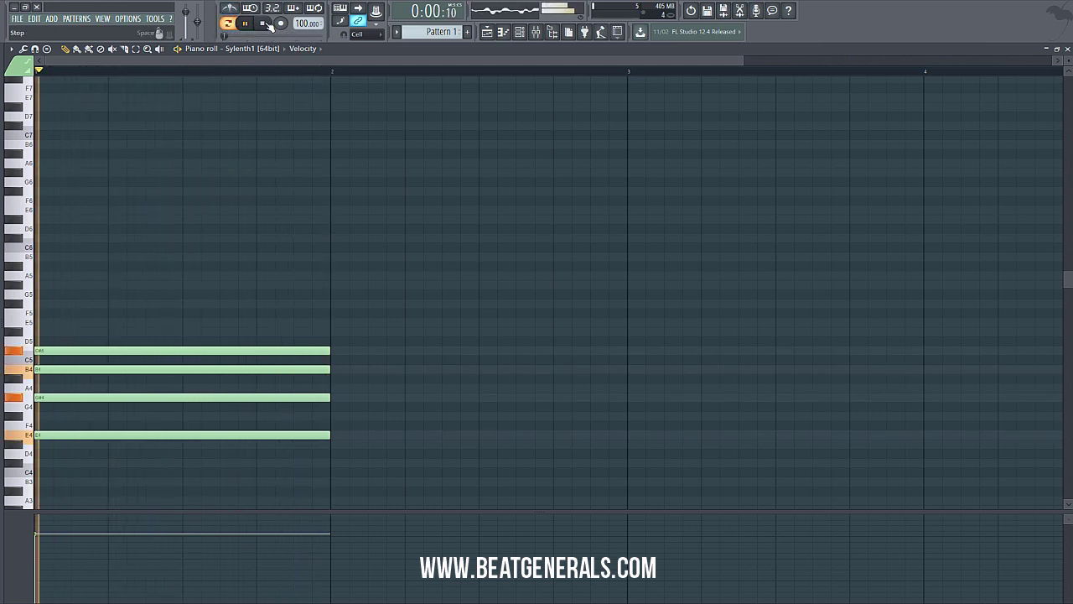
click(265, 24)
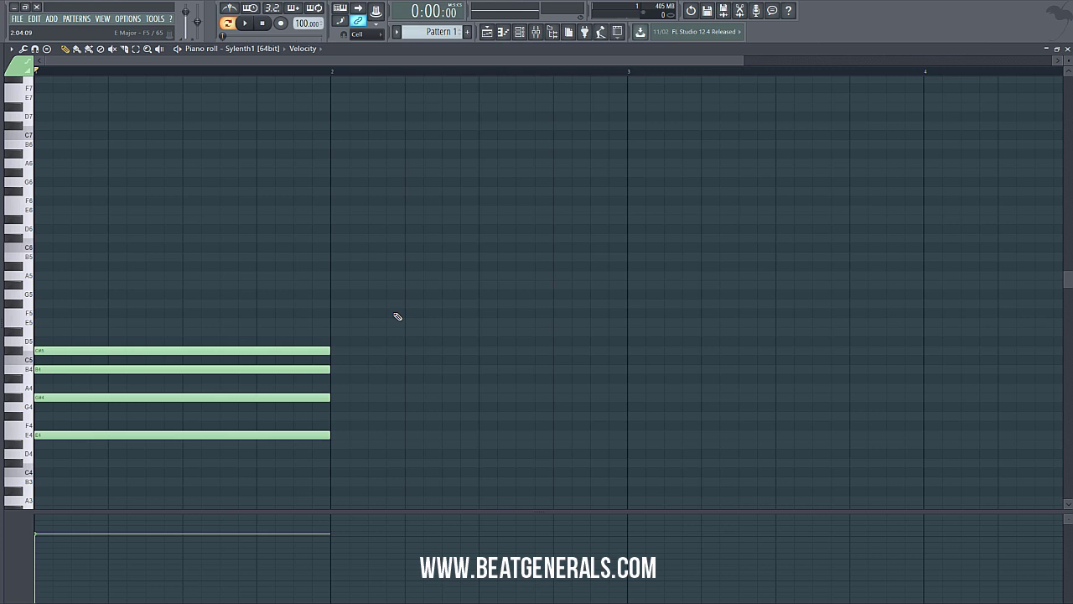
Step: Draw a one-bar chord of D4, F#4, A4 and B4 in bar 2 and play the two-chord progression
scroll(398, 316, down, 3)
click(338, 397)
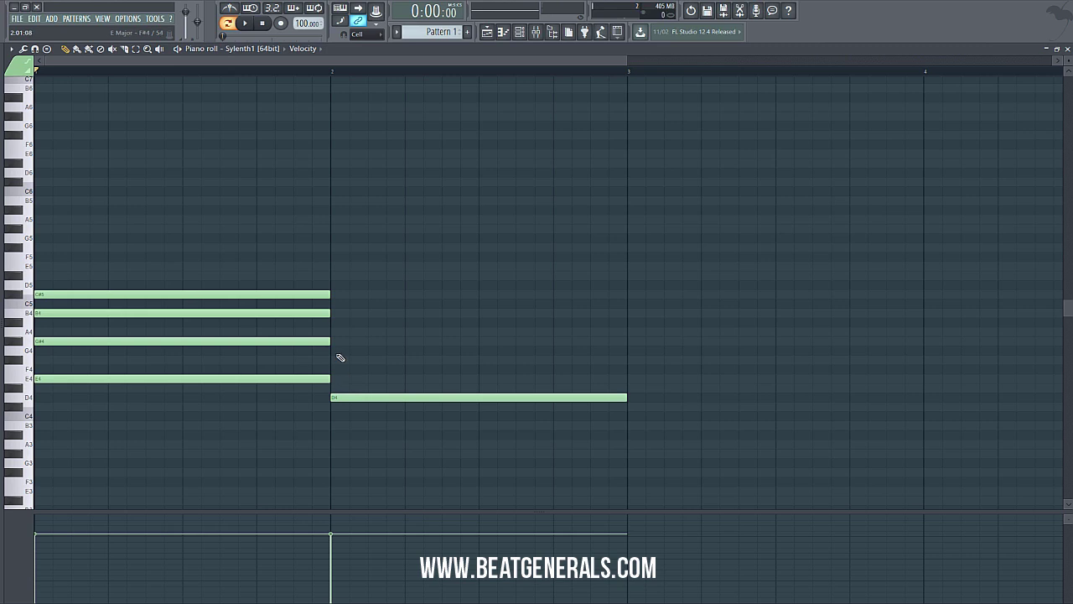
click(340, 360)
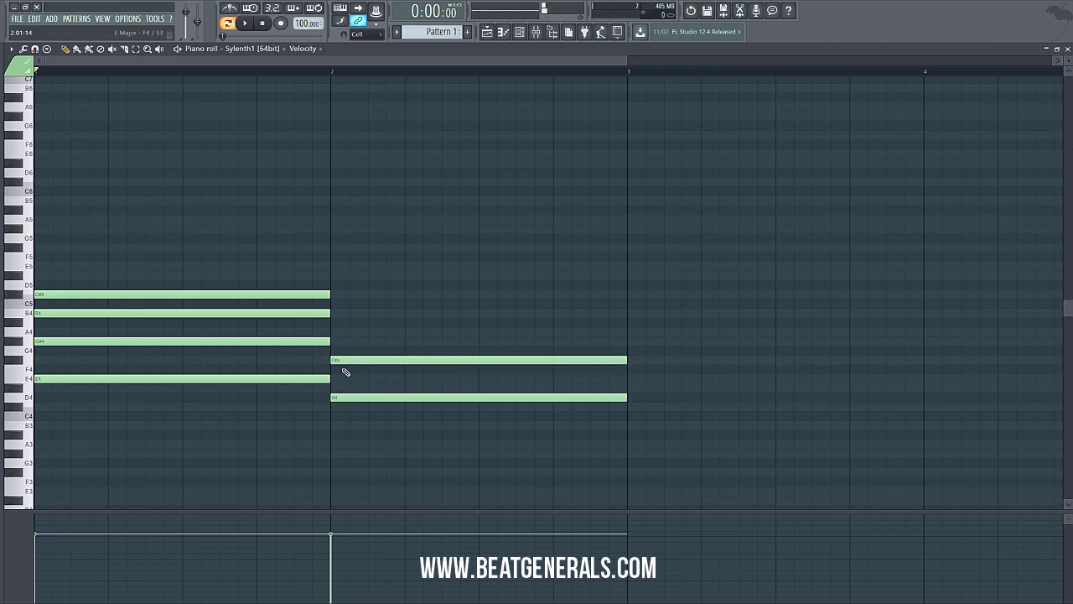
click(353, 322)
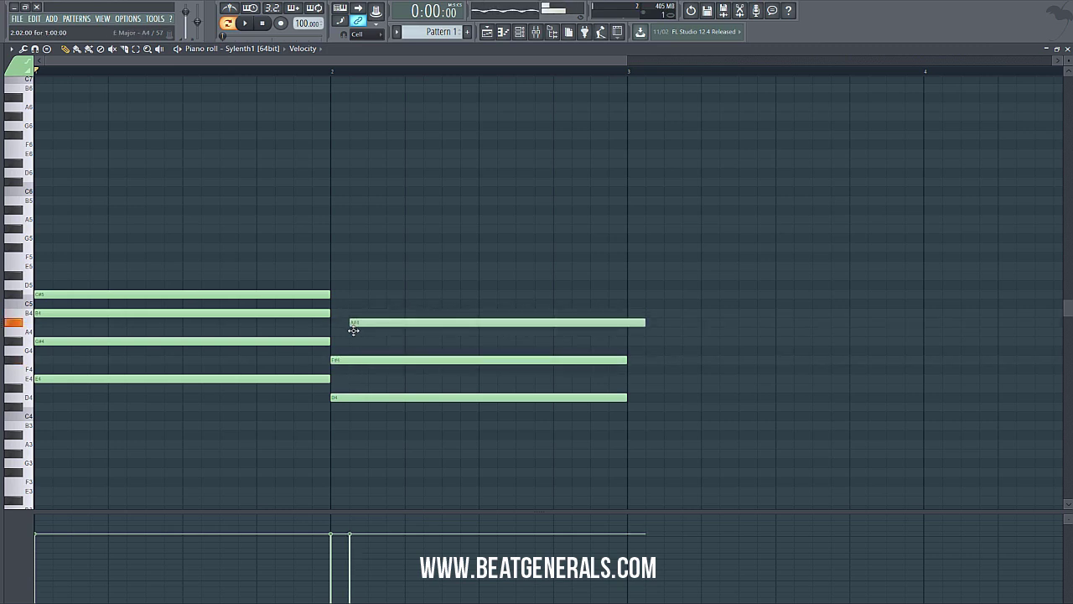
drag(353, 330, 351, 332)
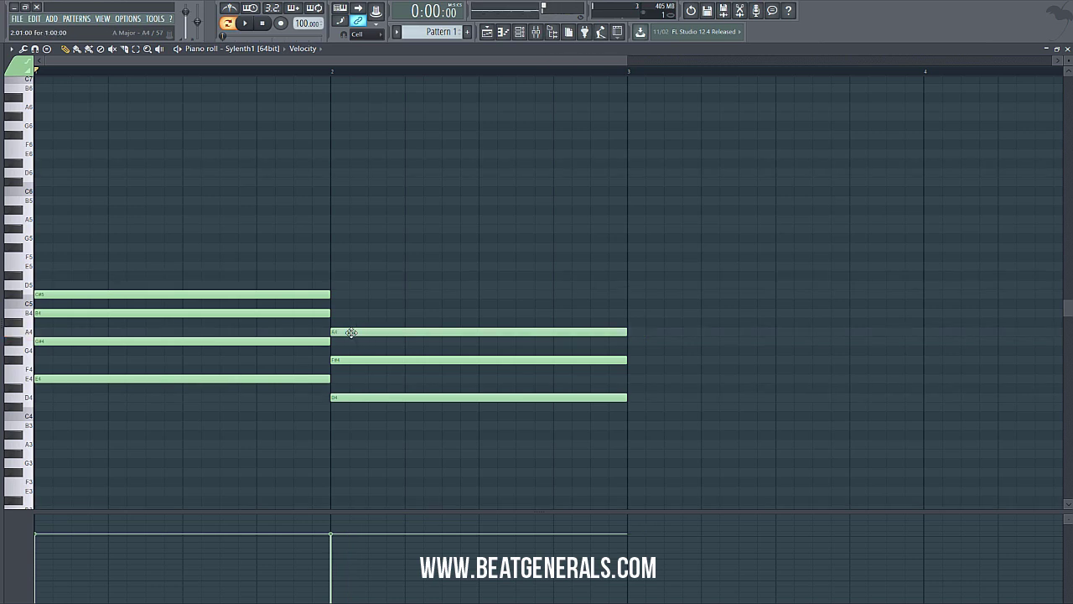
click(338, 313)
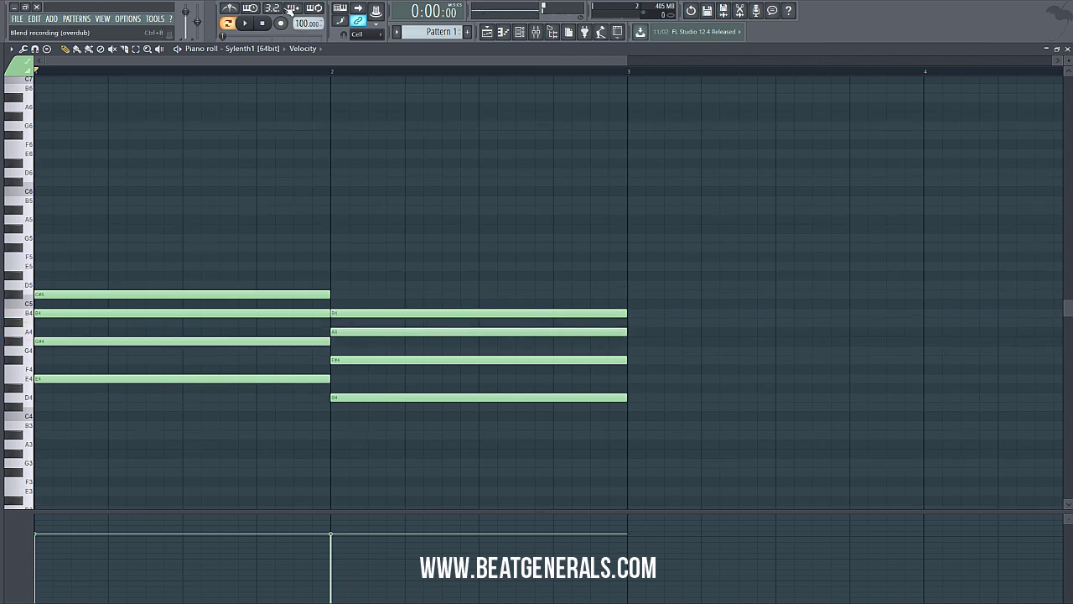
click(246, 25)
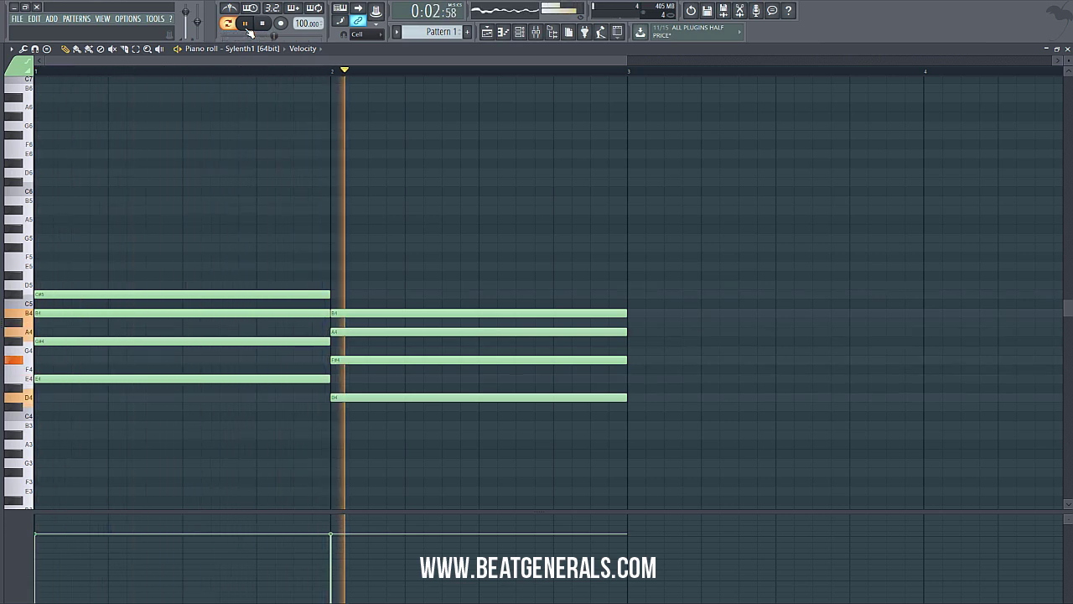
click(263, 25)
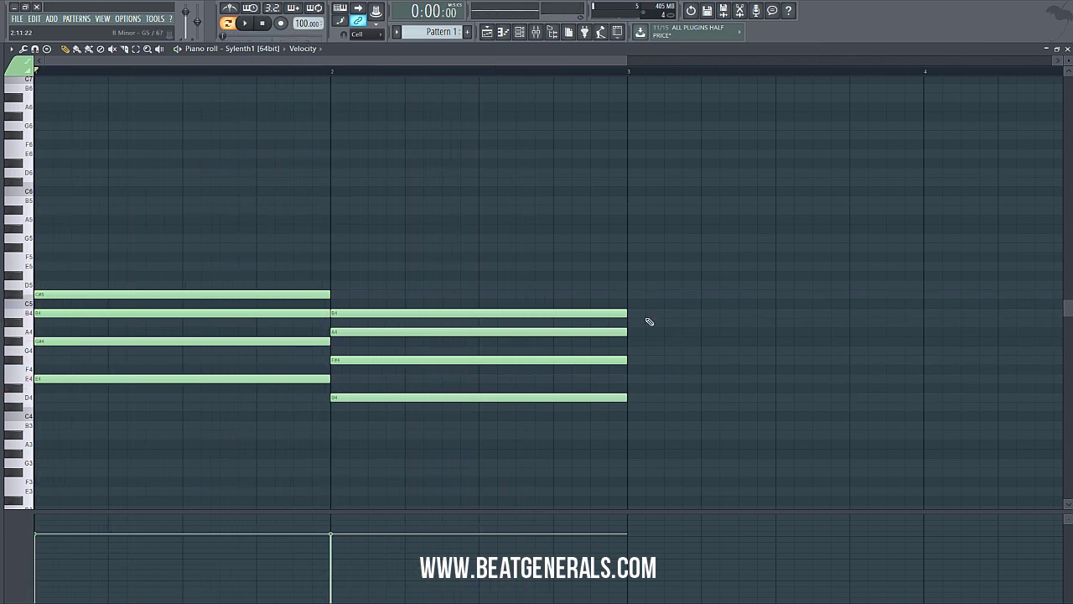
Step: Draw a one-bar chord of E4, G#4 and B4 in bar 3 and play the progression
click(631, 379)
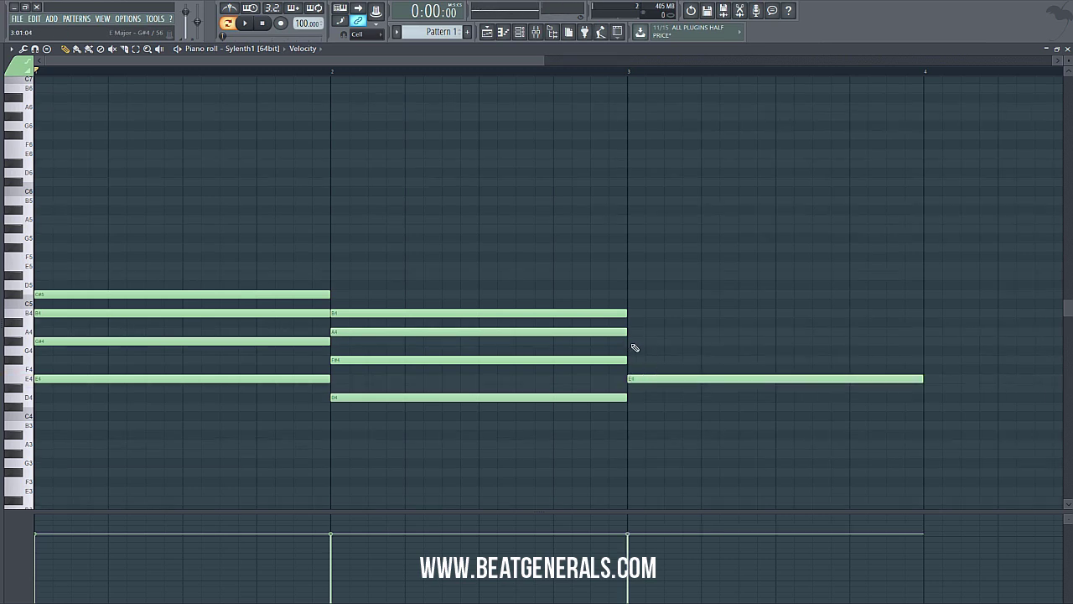
click(634, 343)
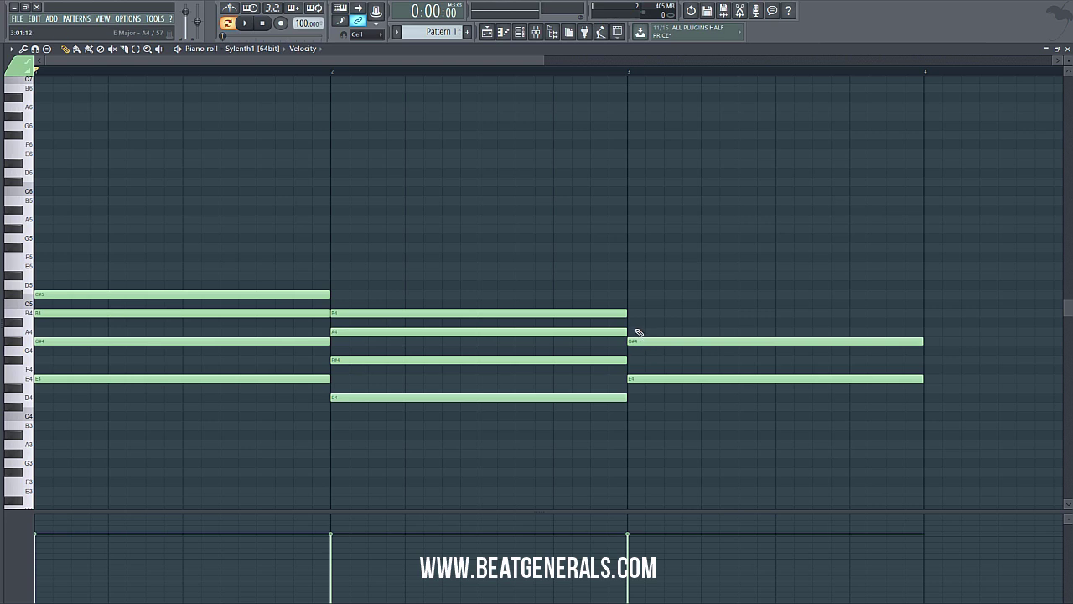
click(630, 313)
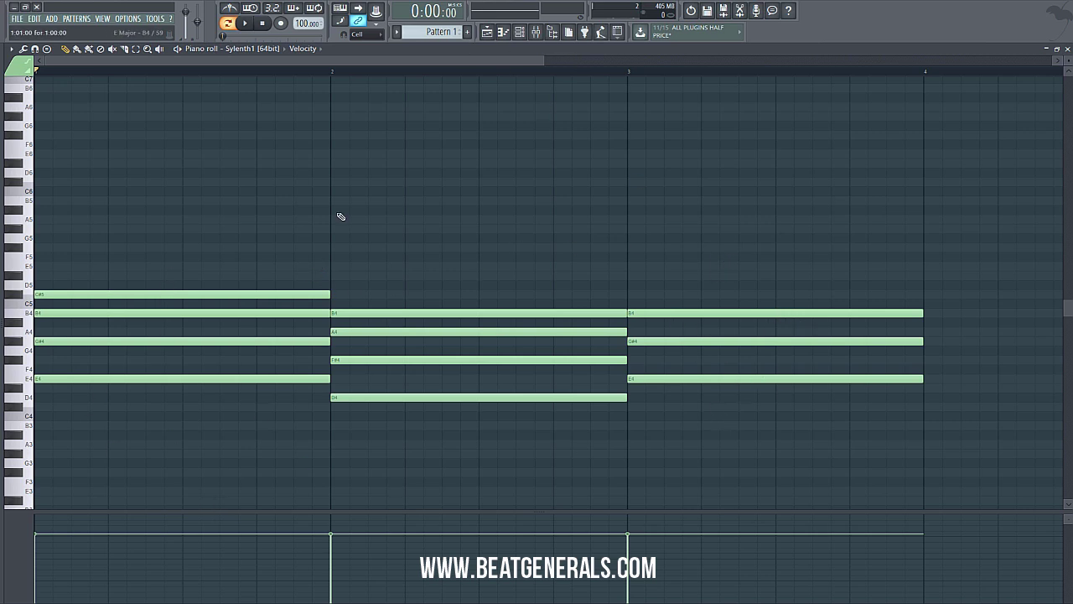
drag(543, 60, 1006, 60)
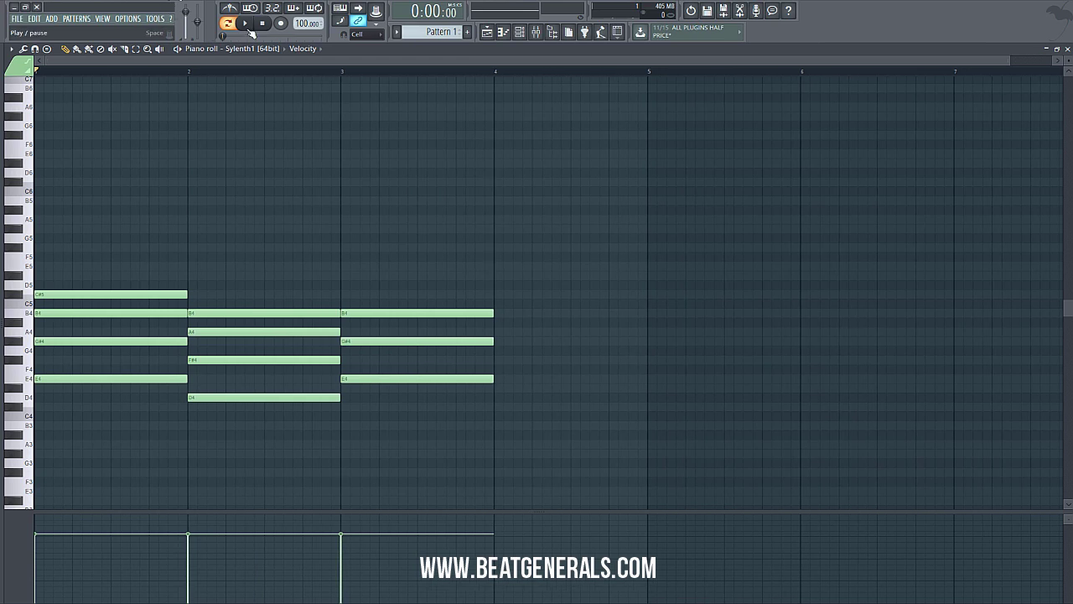
key(space)
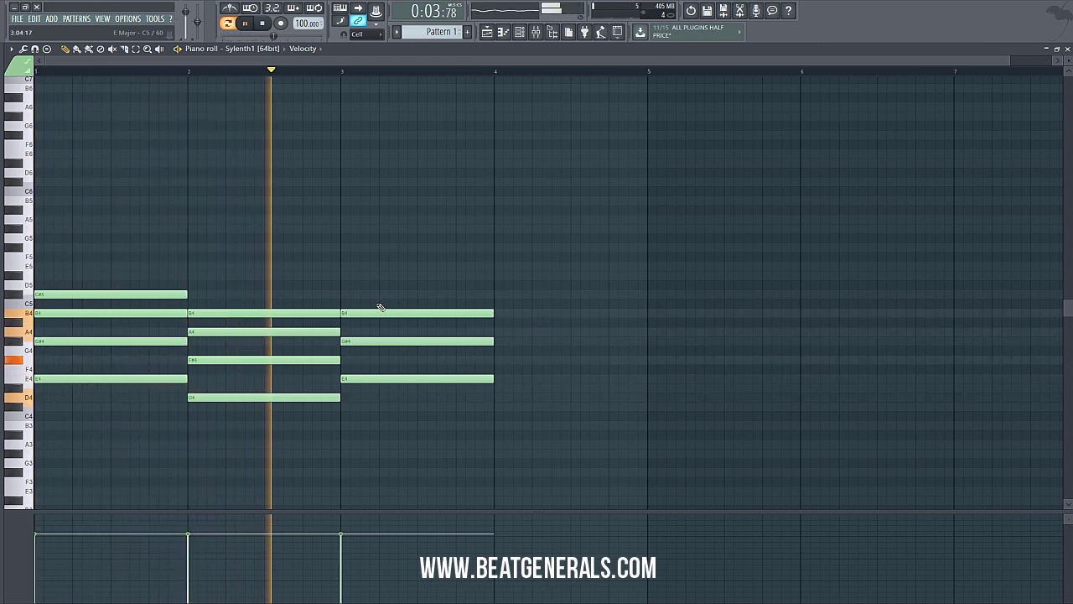
Step: Draw a one-bar chord of F#4, A4, C#5 and E5 in bar 4 and stop playback
click(496, 360)
click(495, 332)
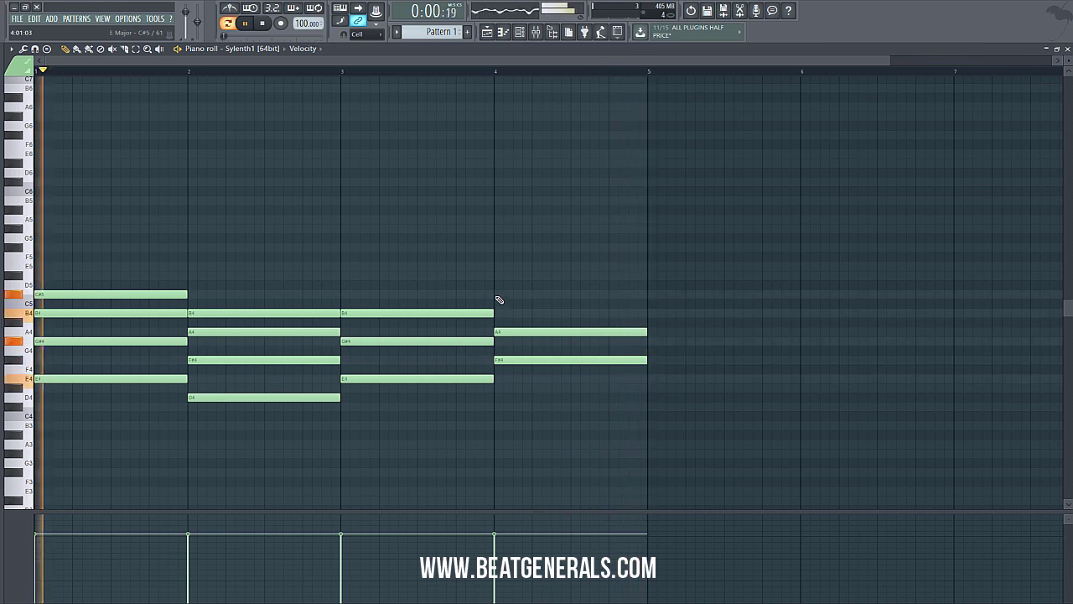
click(495, 294)
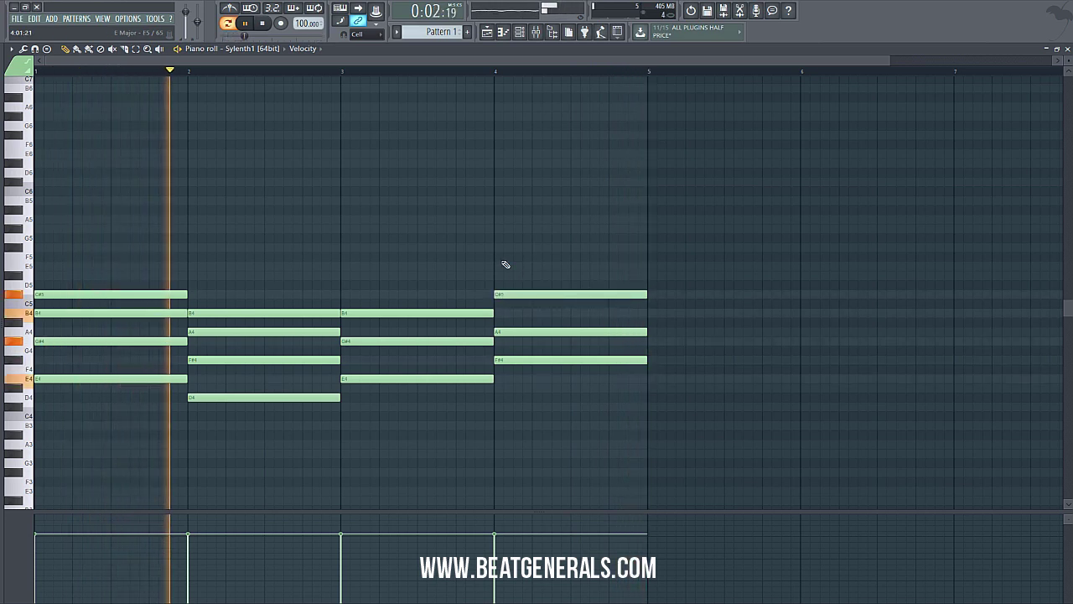
click(500, 257)
drag(501, 269, 503, 275)
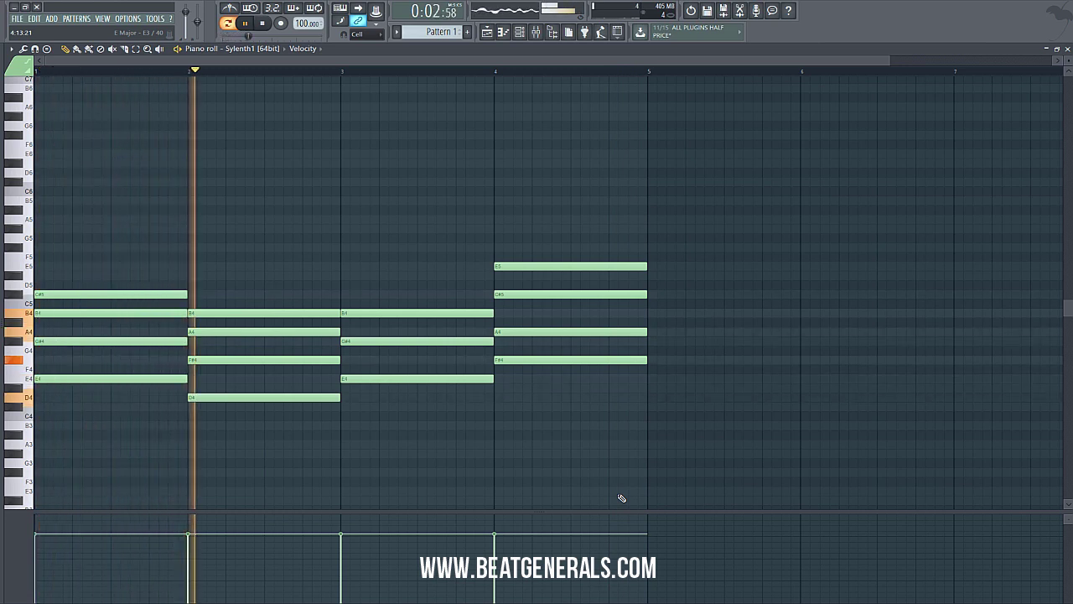
click(262, 26)
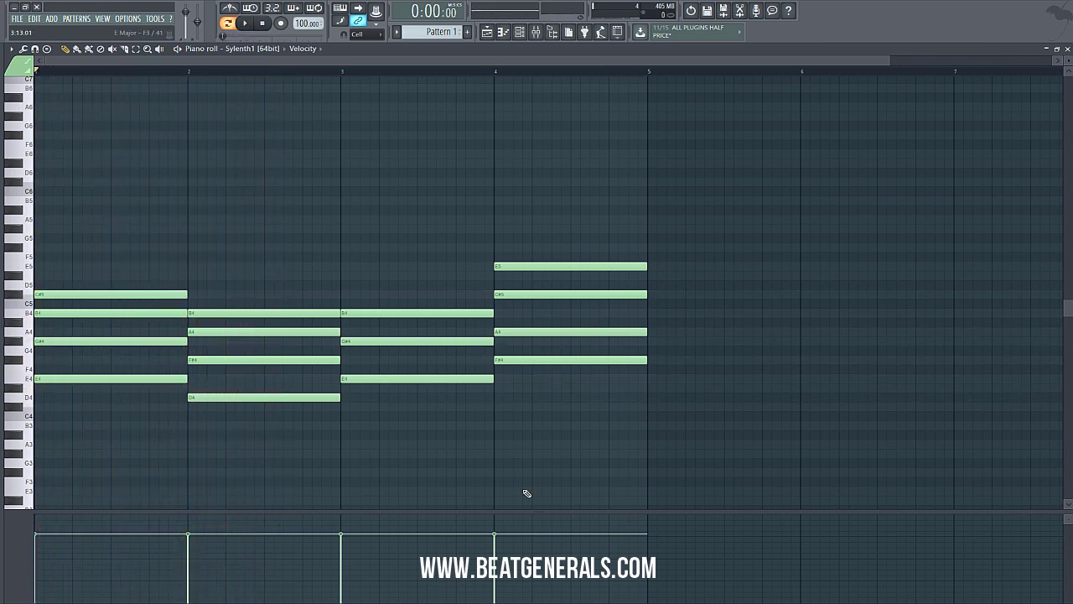
Step: Lower the note velocities of all four chords to about 55%
click(46, 555)
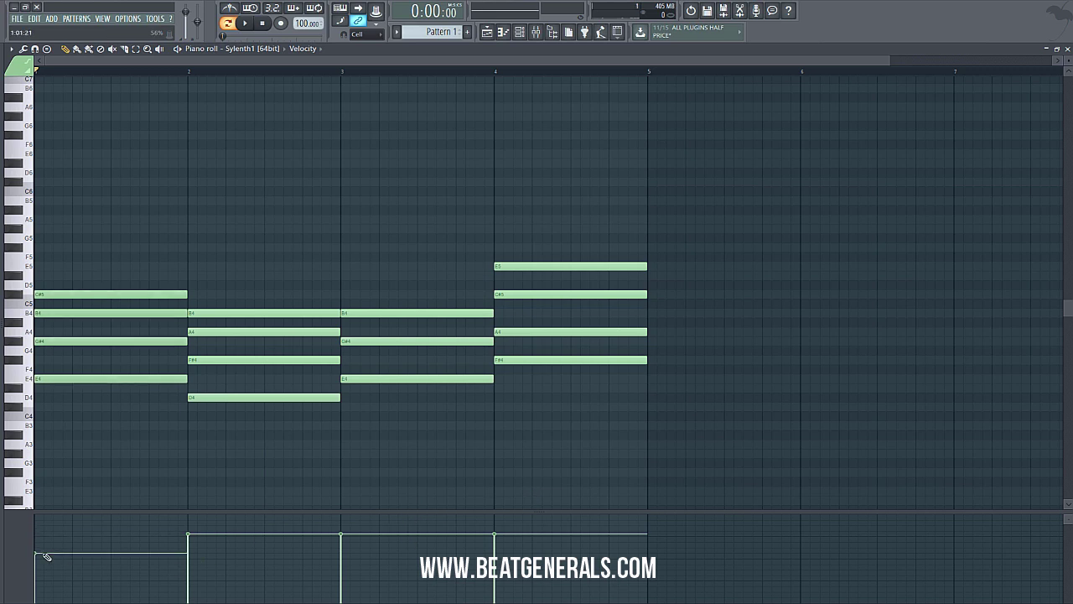
click(192, 556)
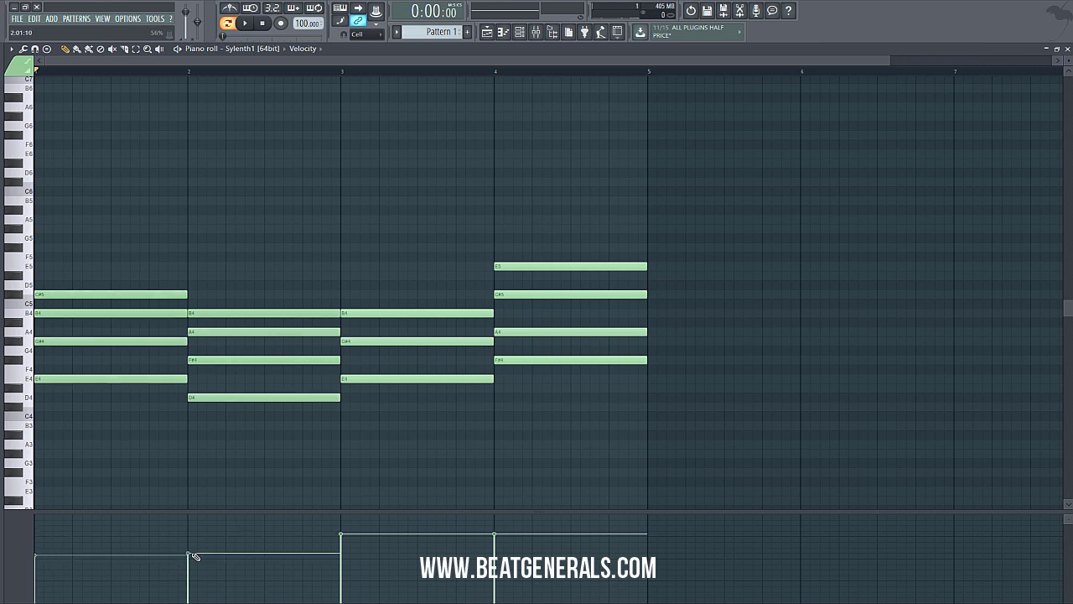
click(342, 555)
click(497, 555)
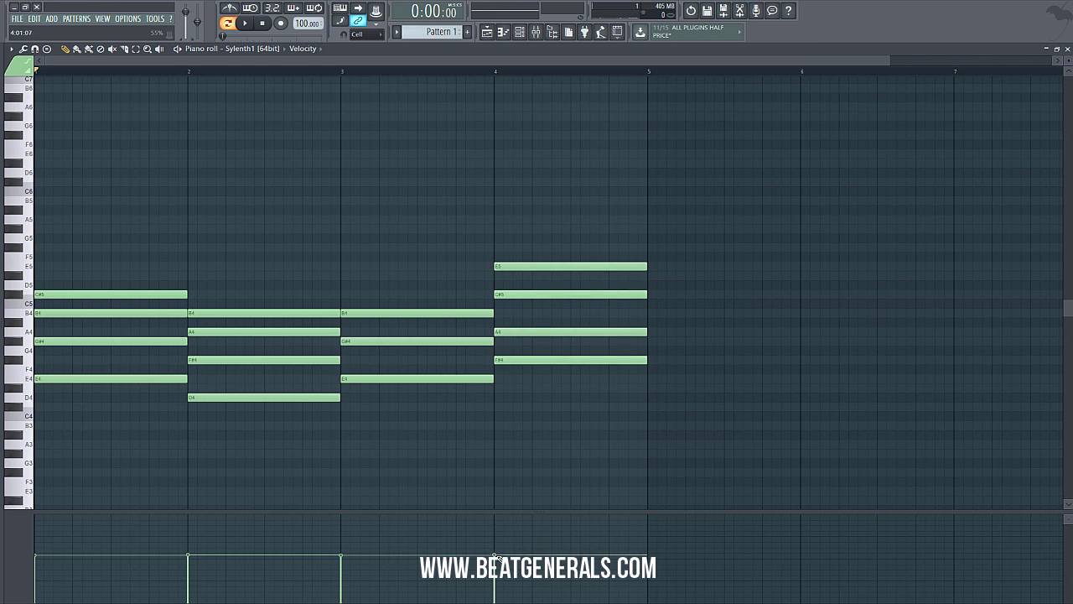
Step: Apply the strumizer to the four chords with a slightly reduced start time strength and play the pattern
click(11, 48)
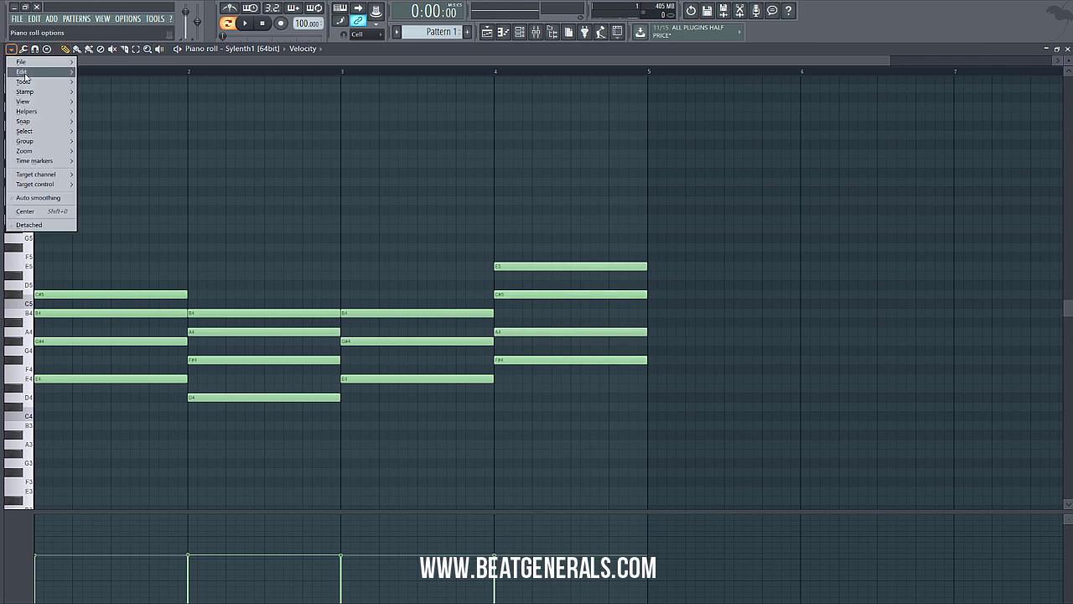
mouse_move(30, 82)
click(134, 199)
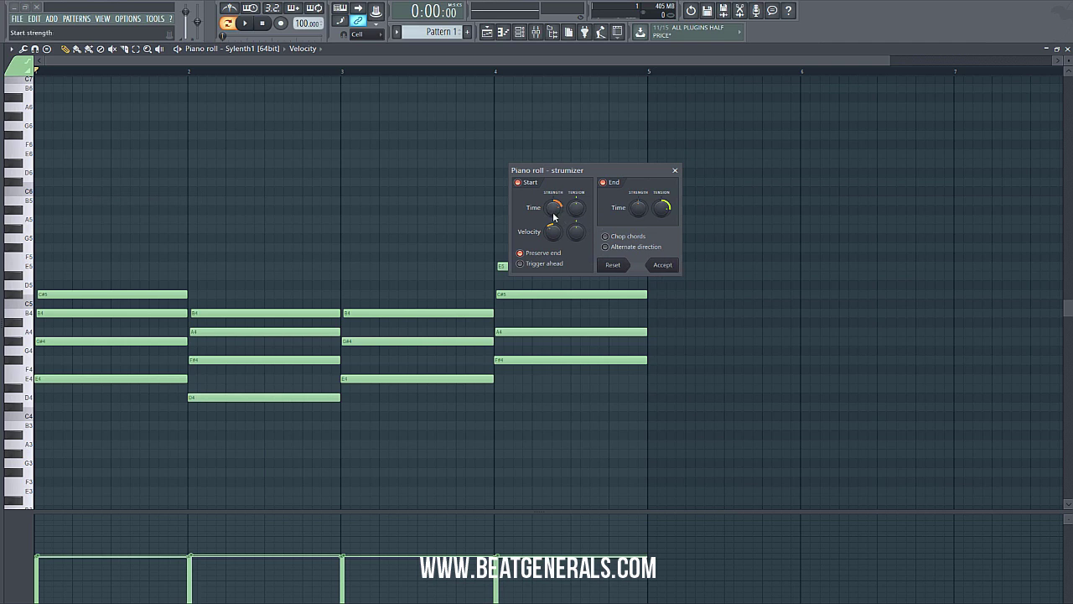
drag(551, 210, 552, 205)
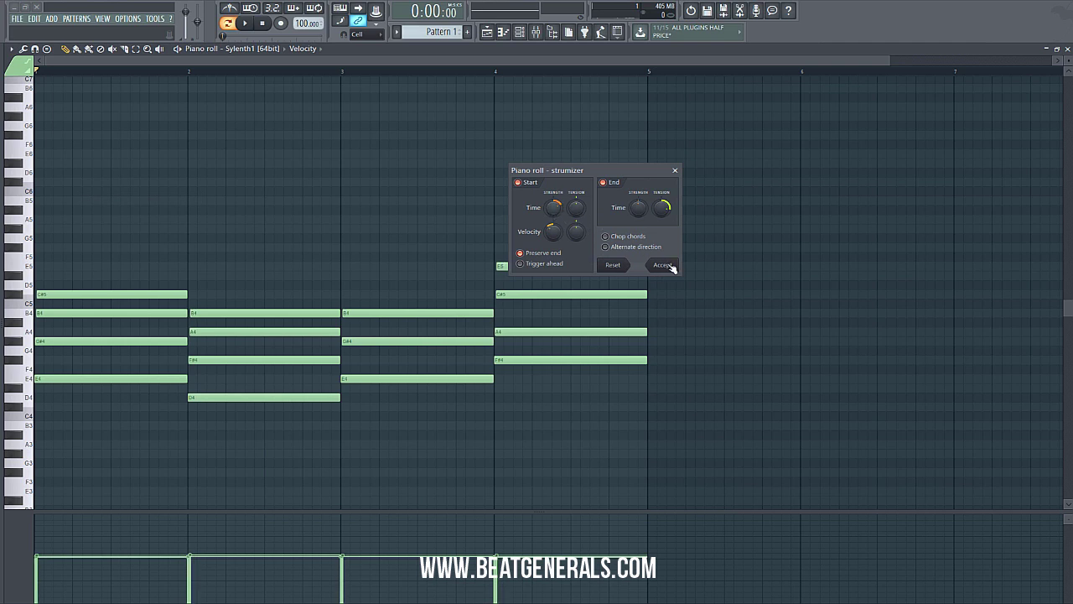
click(662, 265)
click(246, 24)
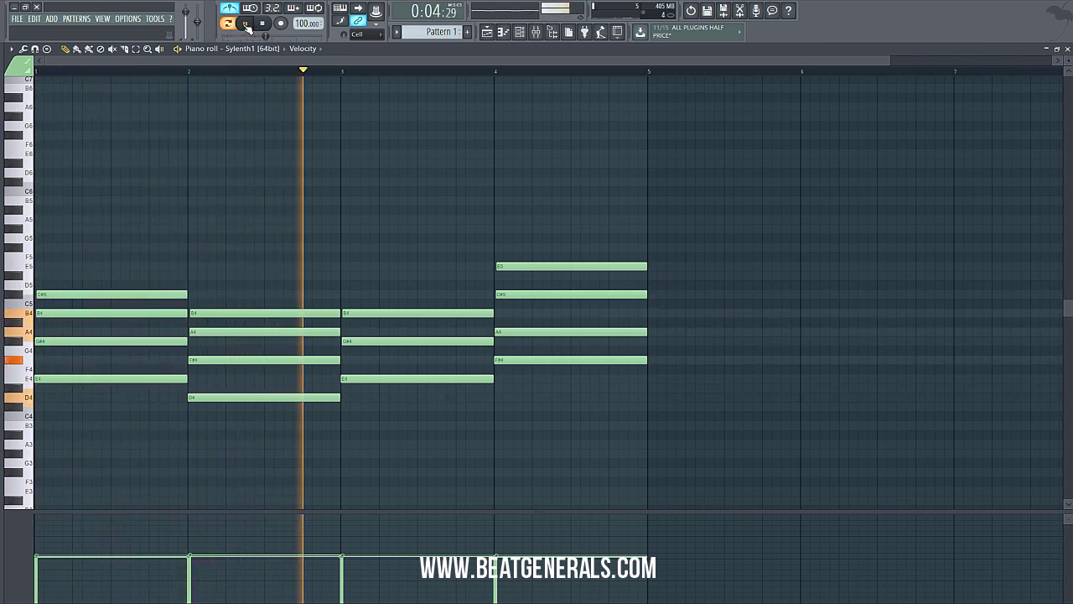
Step: Show the playlist, play the arrangement from the start in song mode, and close the piano roll
key(F5)
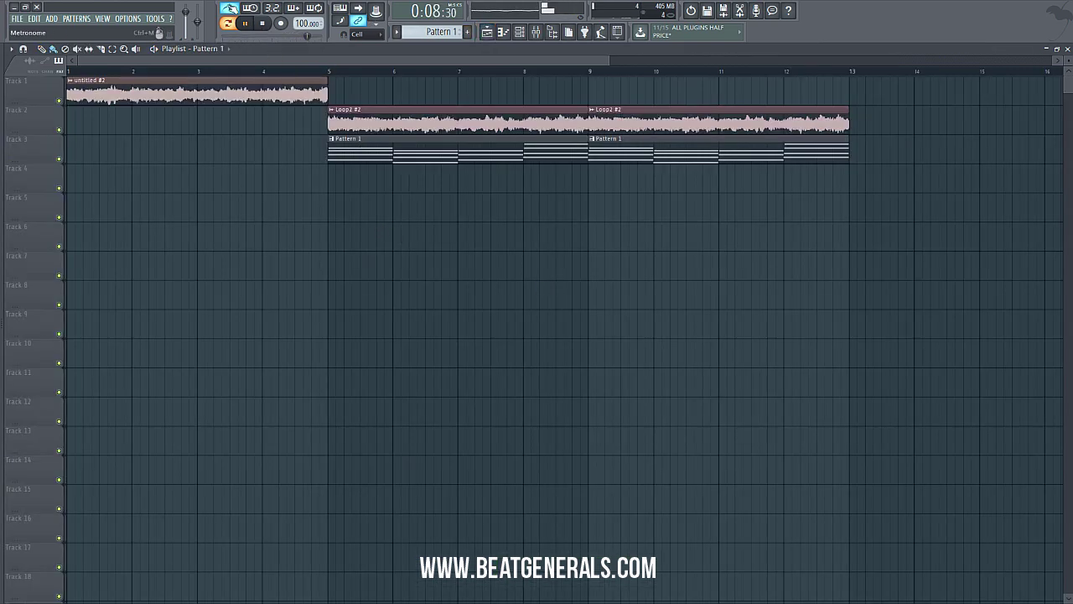
click(262, 23)
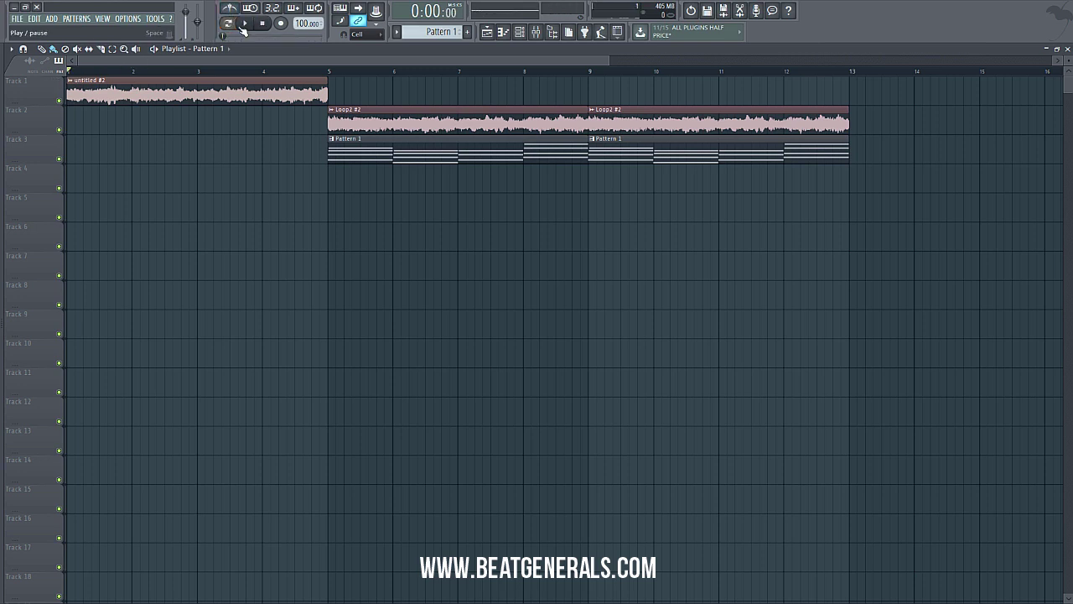
key(space)
key(F7)
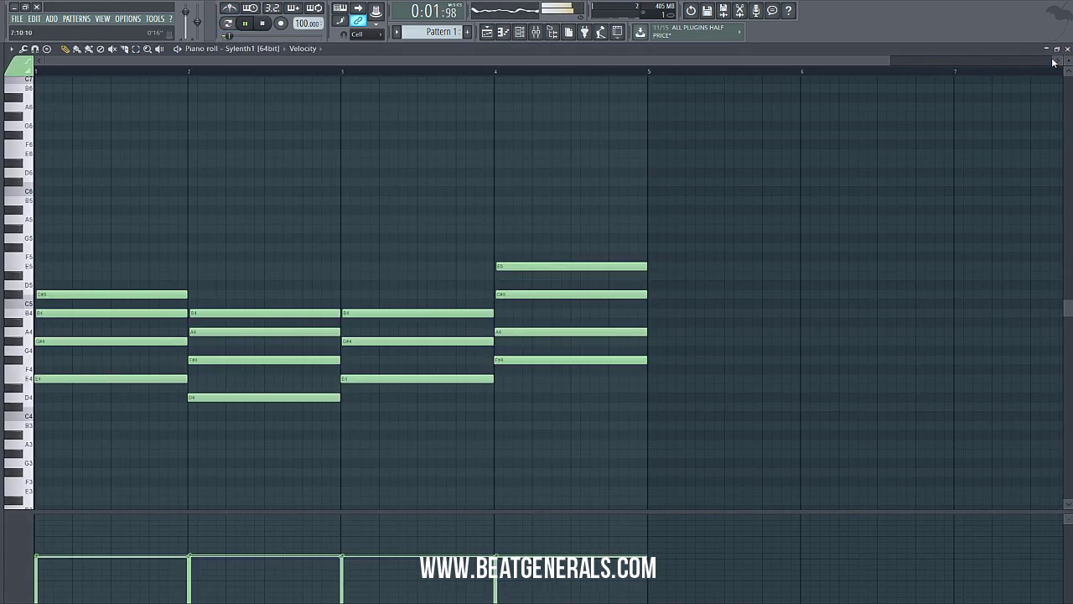
key(F7)
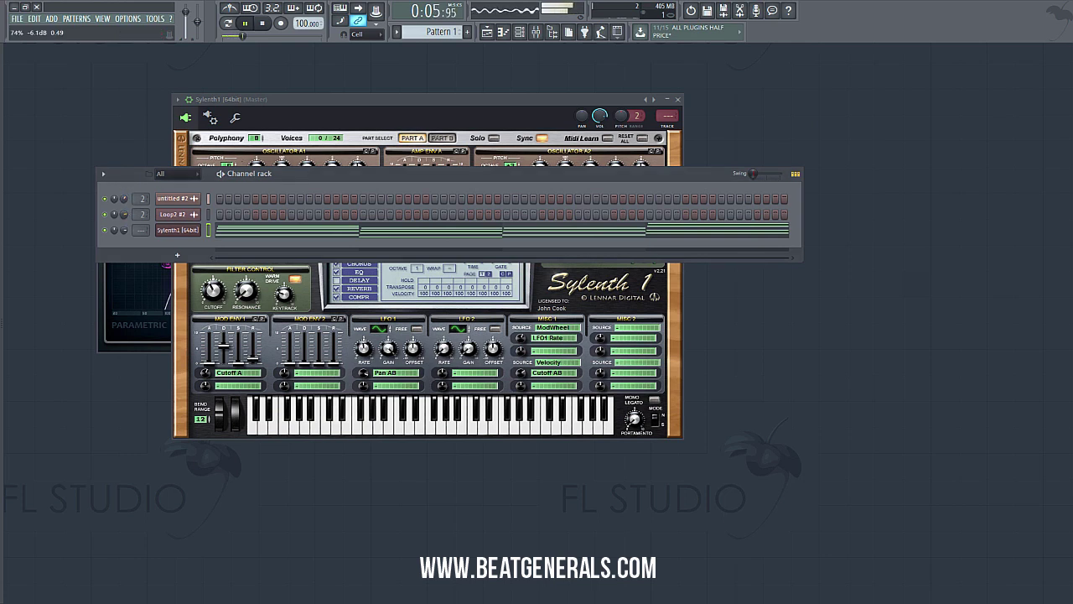
Step: Bring up the Sylenth1 channel's panning options, dismiss them, then stop playback and reopen the playlist
right_click(127, 243)
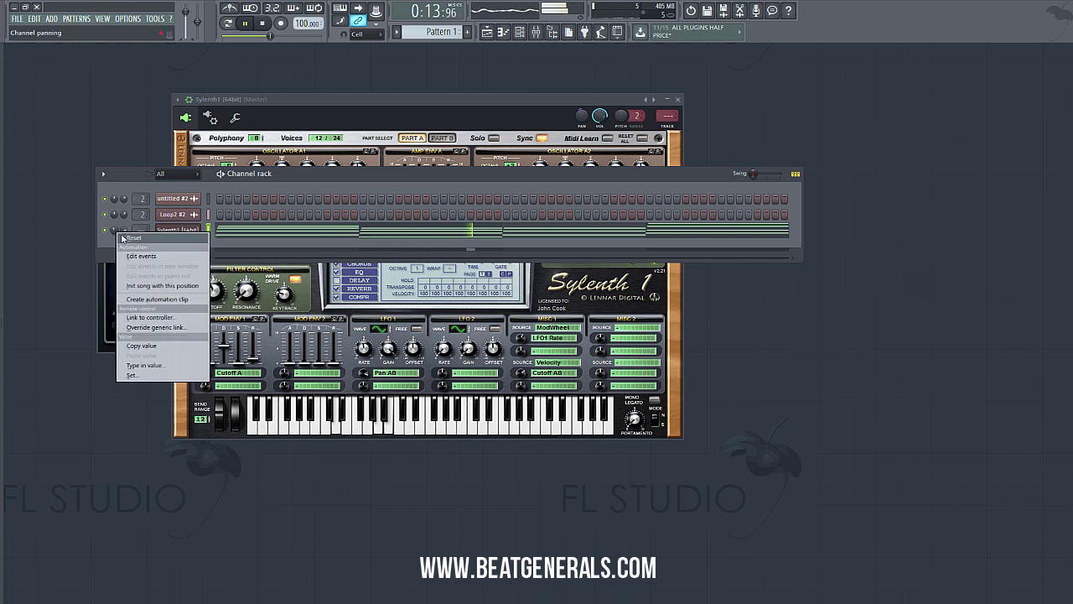
key(Escape)
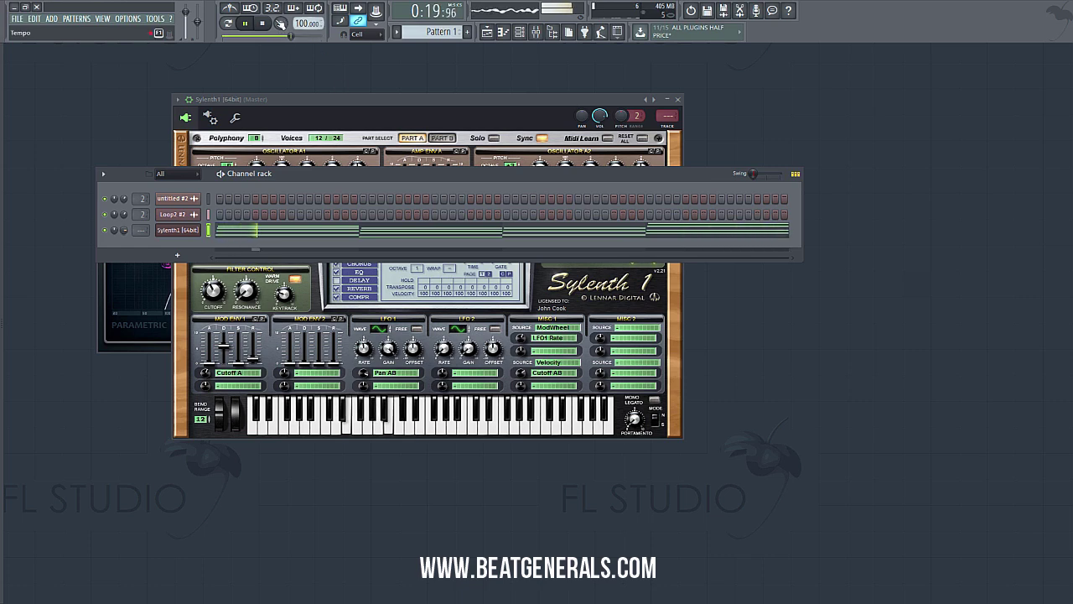
key(space)
click(485, 32)
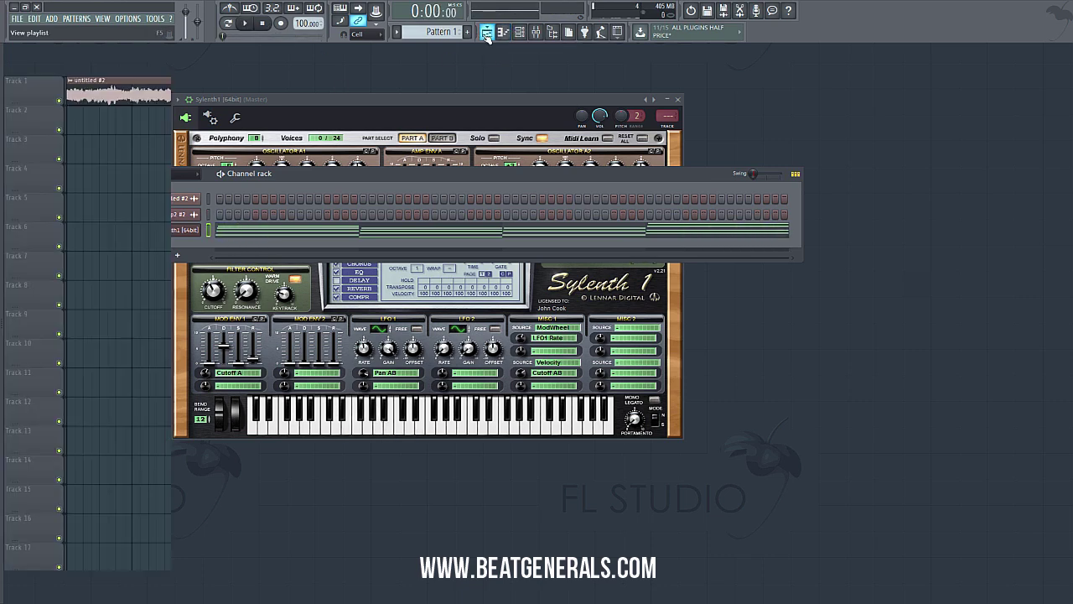